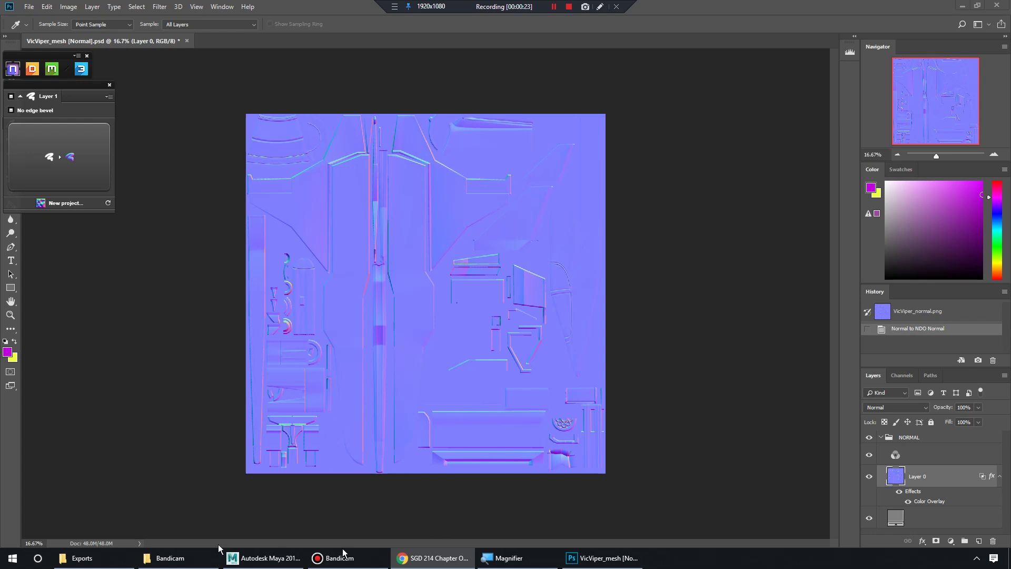
Place UVsnapshot.tga from the Exports folder into the VicViper_mesh document as an embedded object at its default size.
click(126, 565)
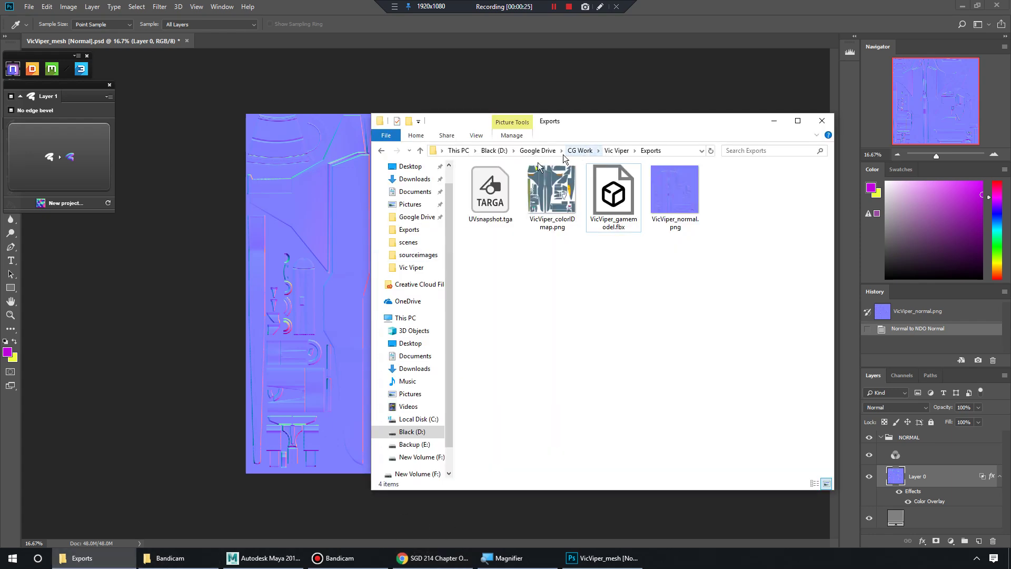
mouse_move(543, 138)
mouse_down()
mouse_move(526, 147)
mouse_move(535, 149)
mouse_up()
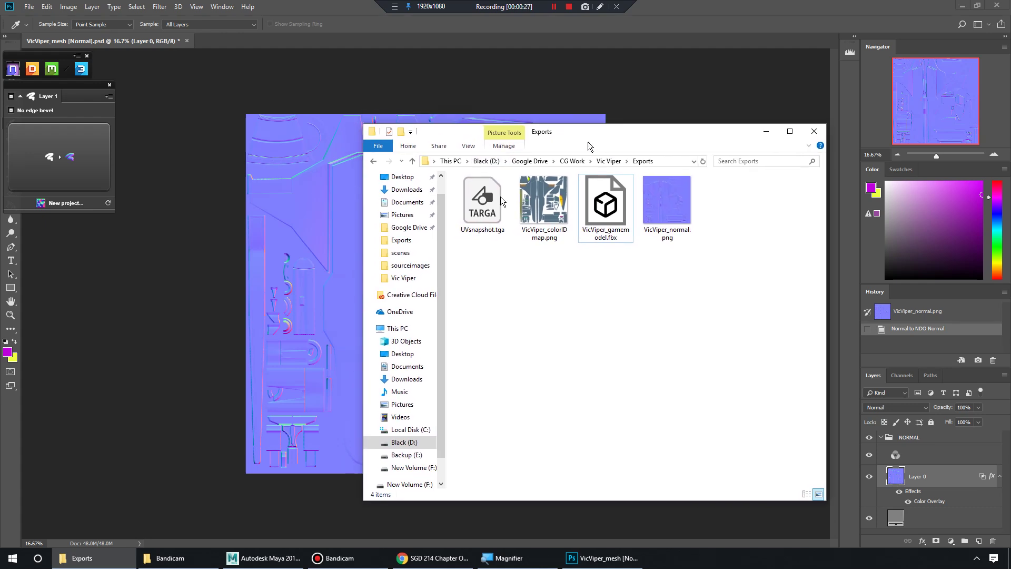
drag(482, 203, 309, 58)
drag(318, 198, 327, 223)
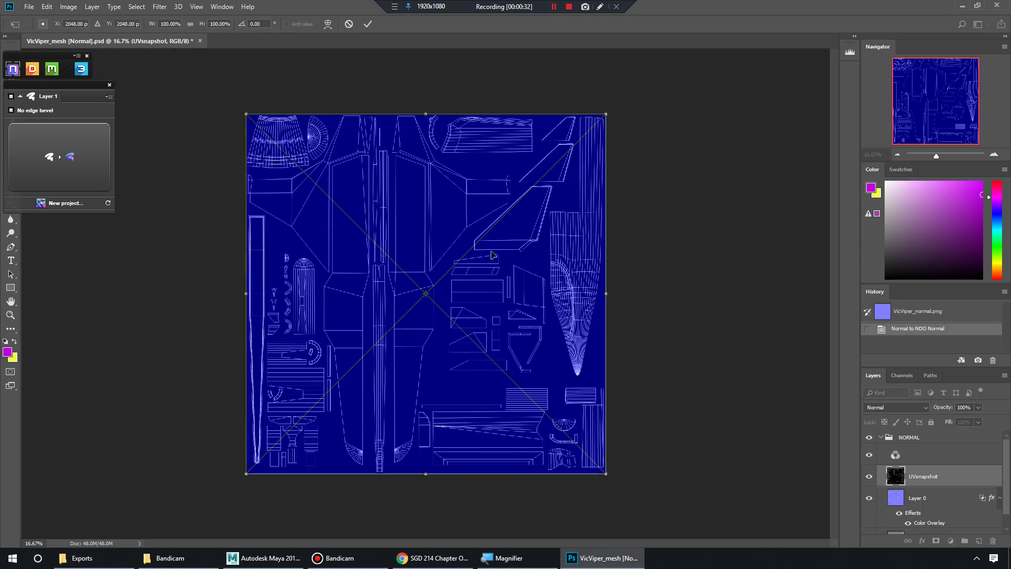
key(Return)
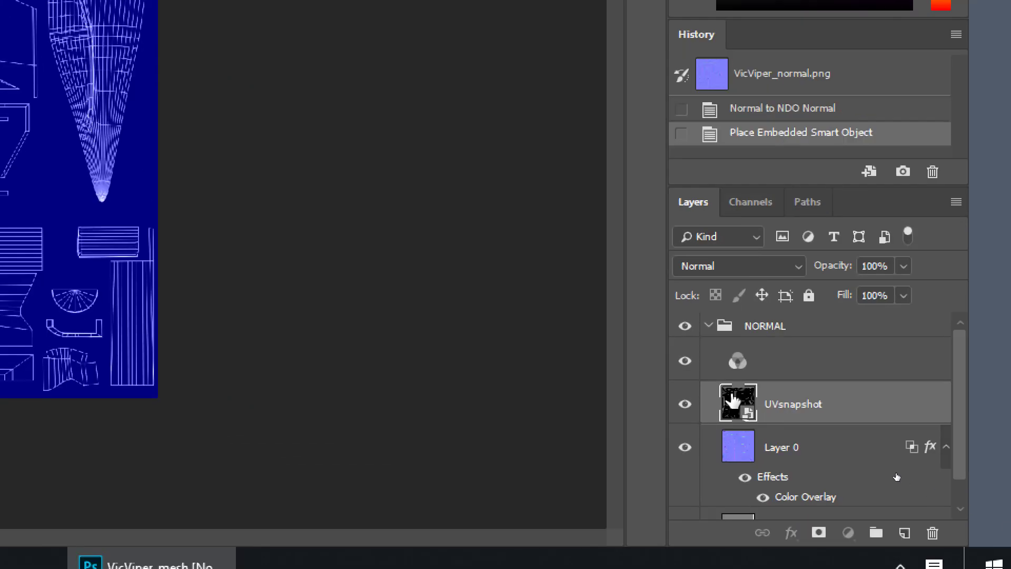
Move the UVsnapshot layer above the NORMAL group and collapse the group.
drag(898, 479, 900, 439)
drag(746, 330, 747, 303)
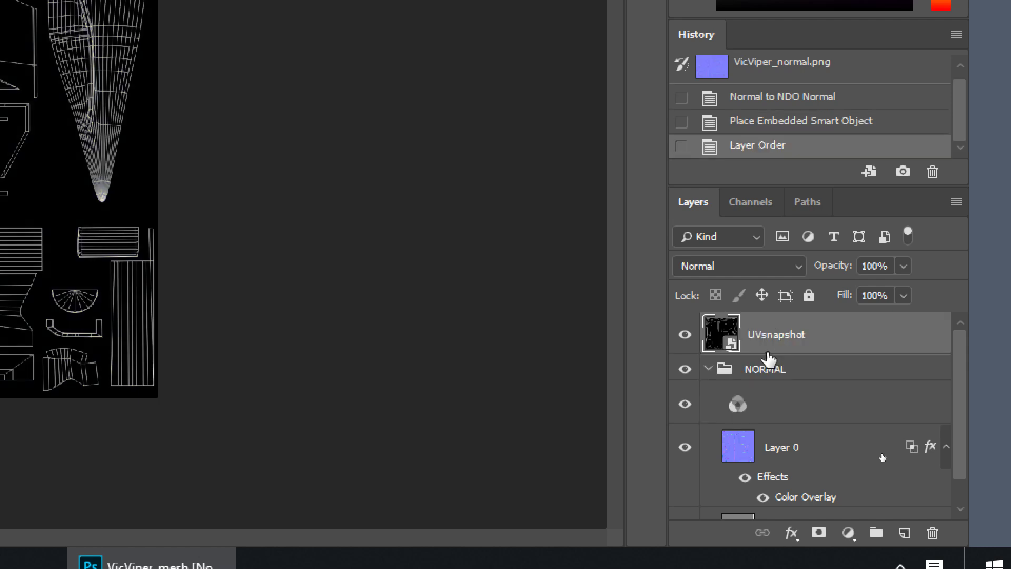
click(708, 370)
click(708, 371)
click(708, 371)
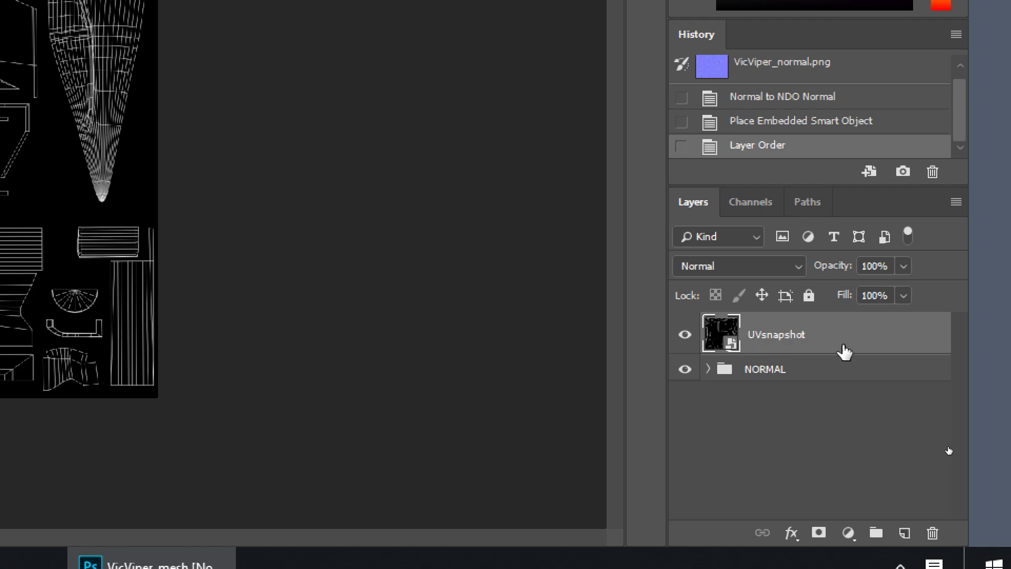
key(super+minus)
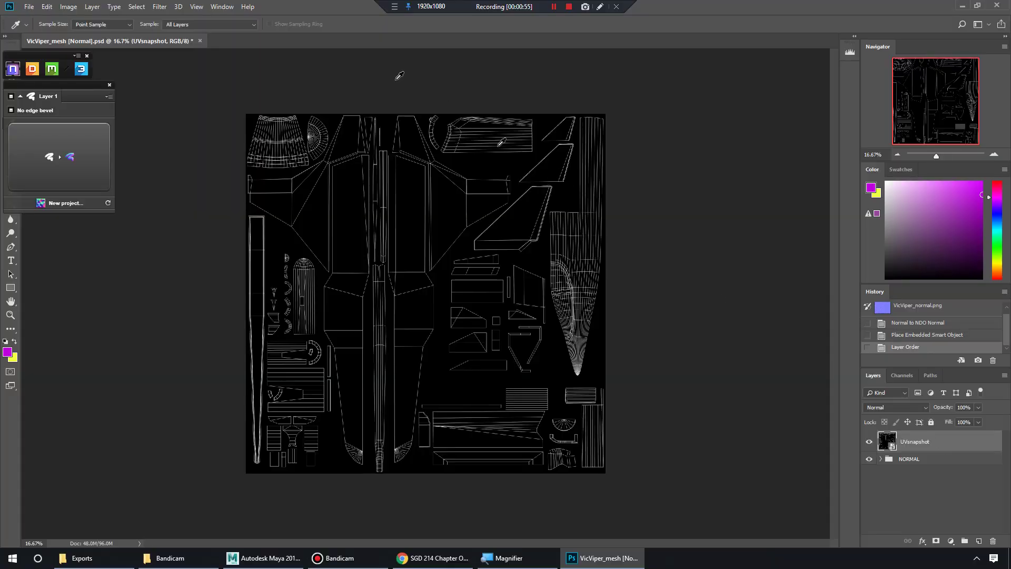
click(92, 7)
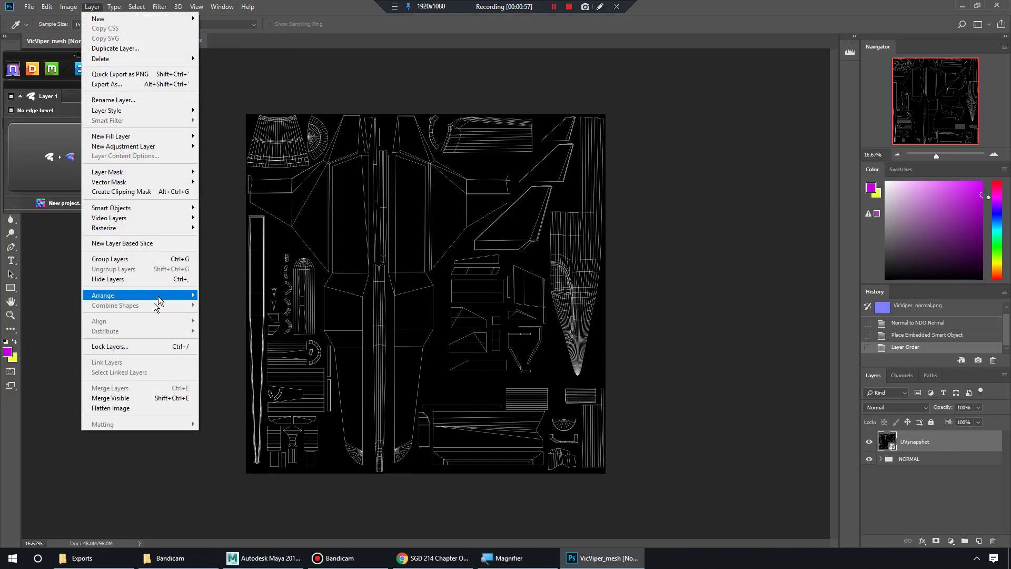
mouse_move(142, 222)
click(149, 409)
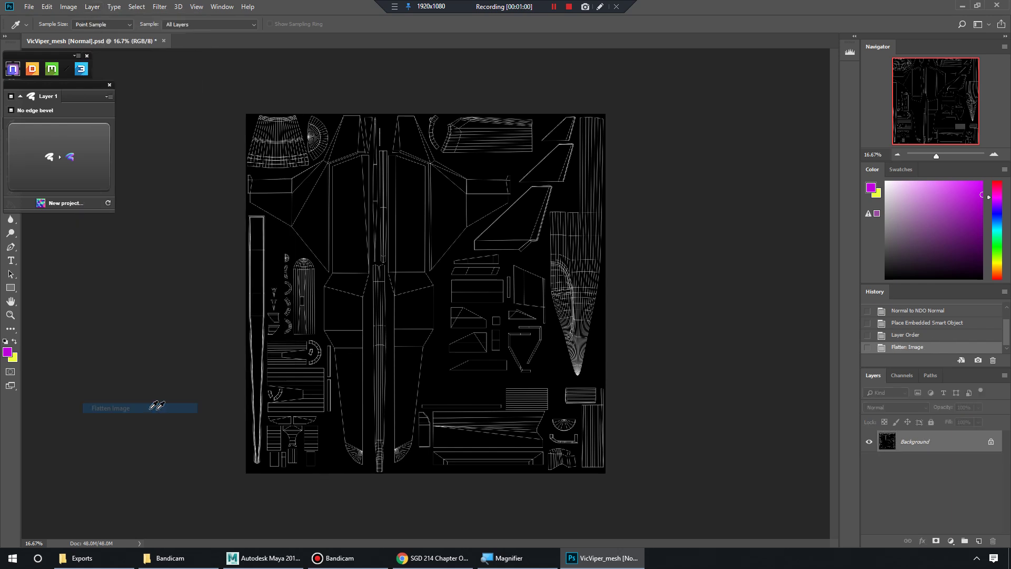
key(ctrl+z)
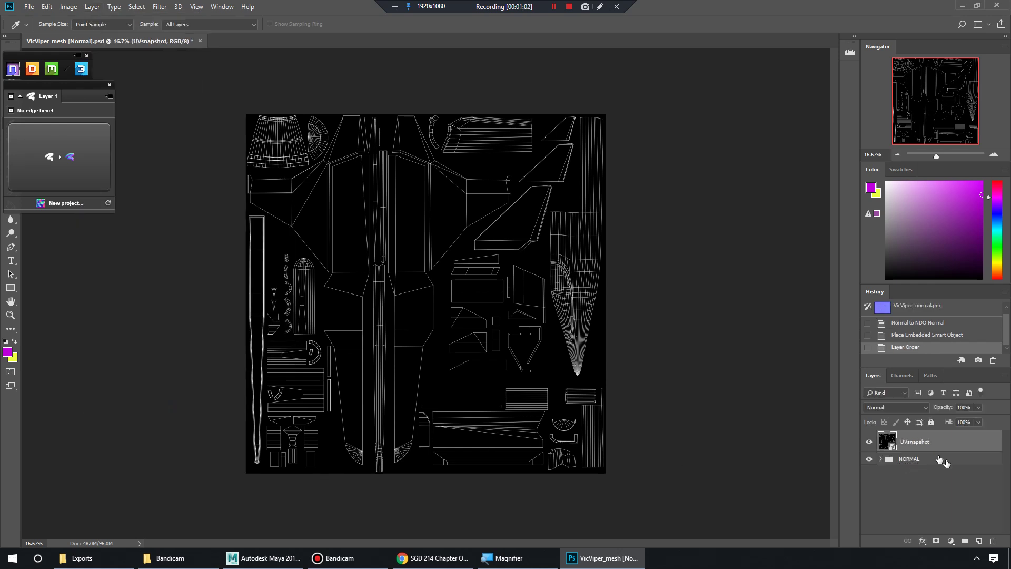
click(978, 541)
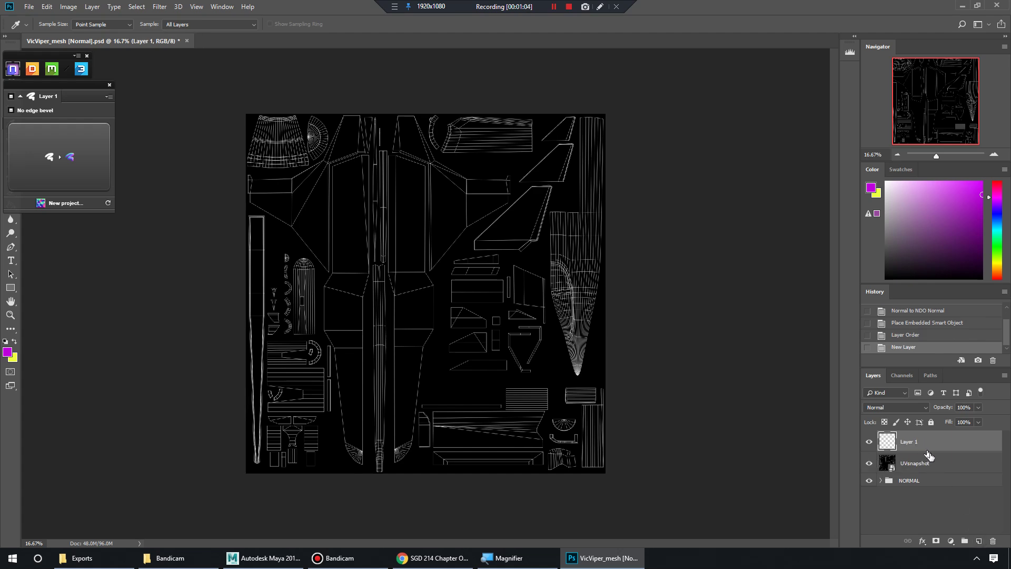
key(super+plus)
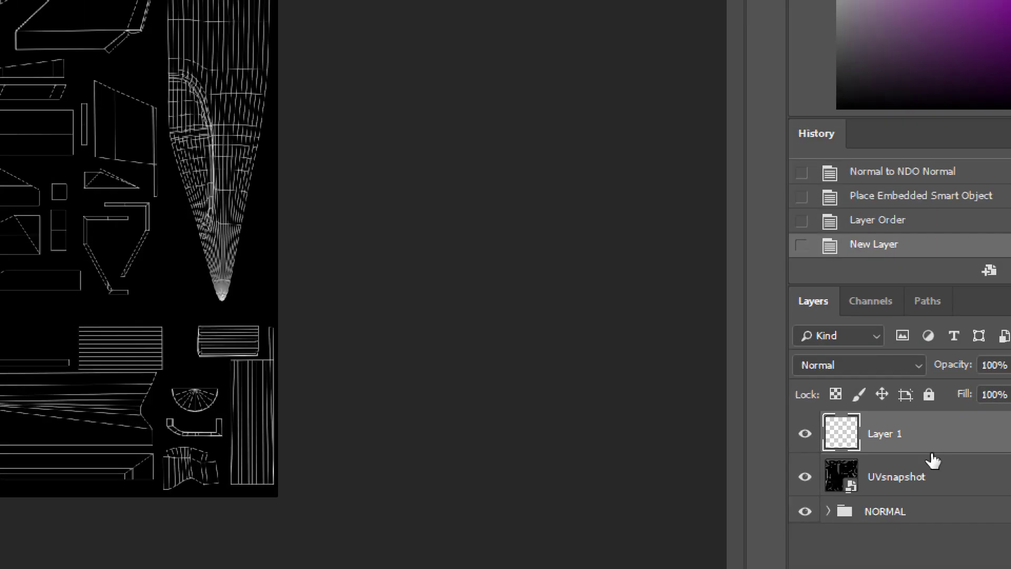
key(Delete)
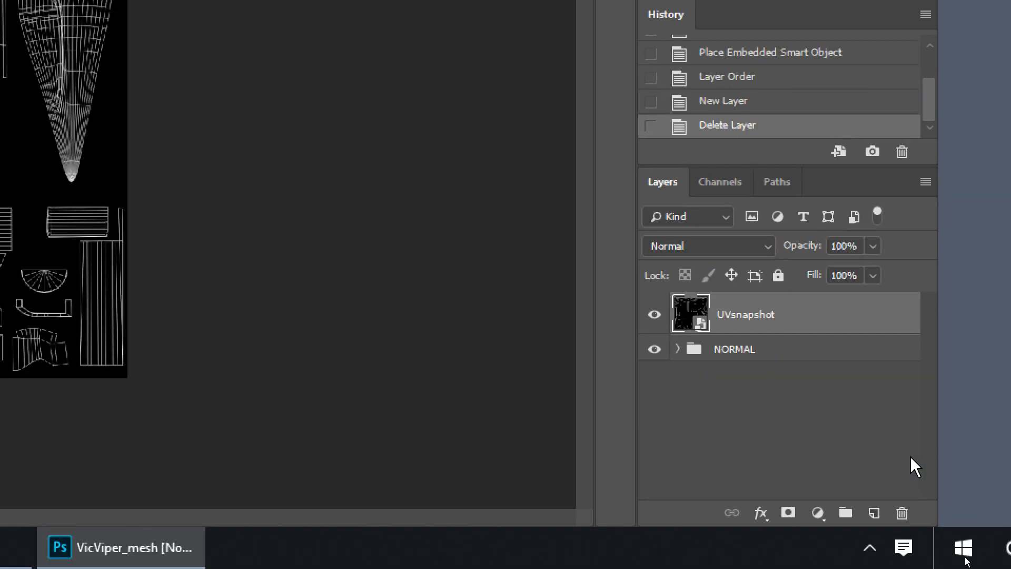
Add a new empty layer above UVsnapshot and merge the two into a single regular layer.
click(873, 512)
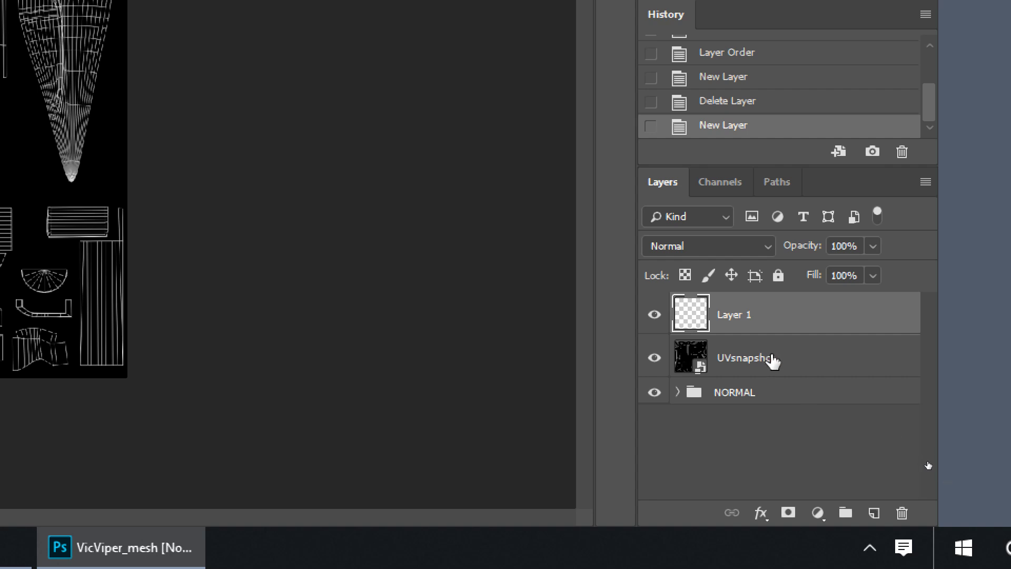
shift+click(847, 364)
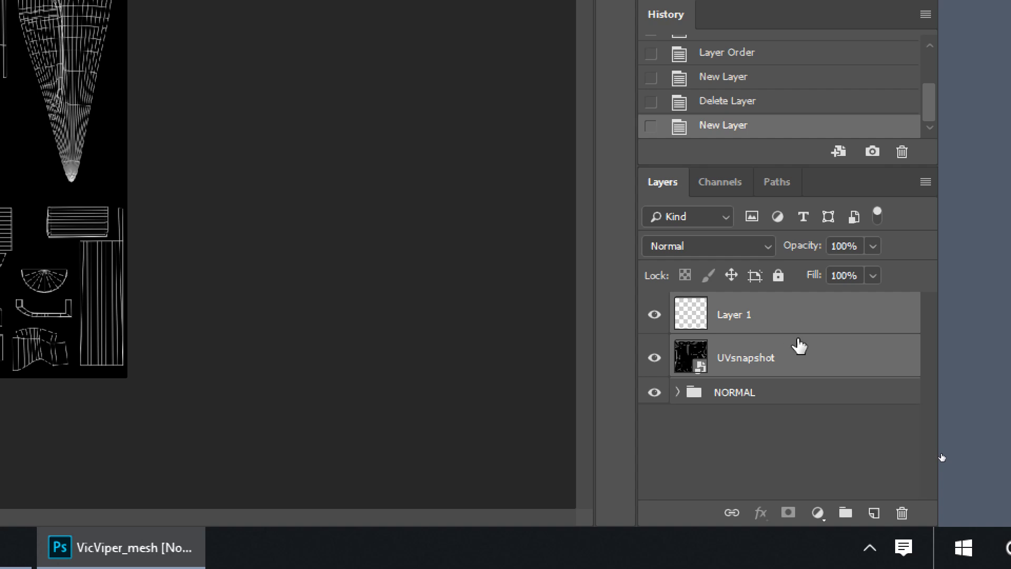
key(ctrl+e)
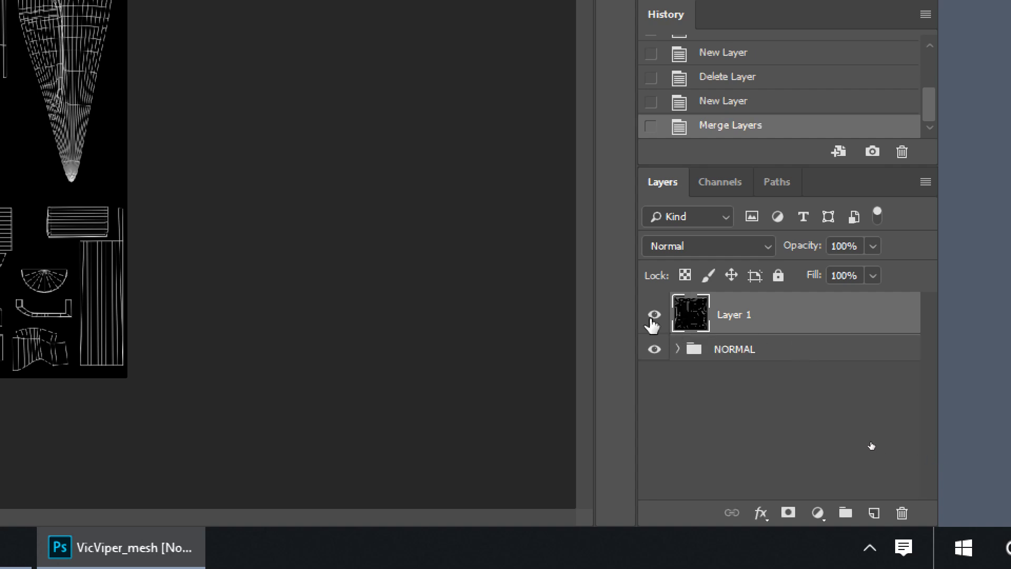
click(655, 316)
click(655, 316)
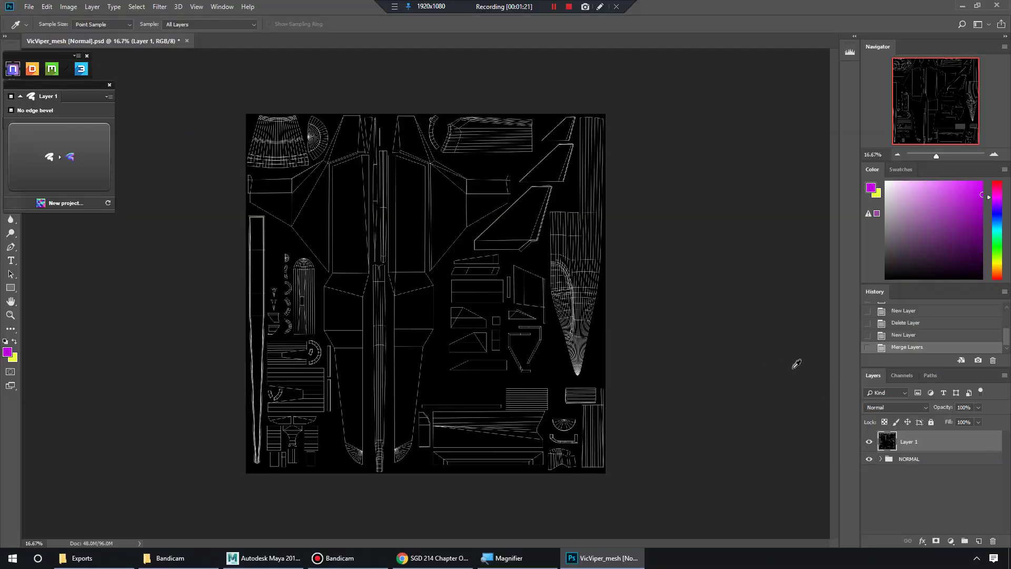
Rename the merged wireframe layer to UV Snapshot.
double_click(911, 442)
text(UV Snapshot)
key(Return)
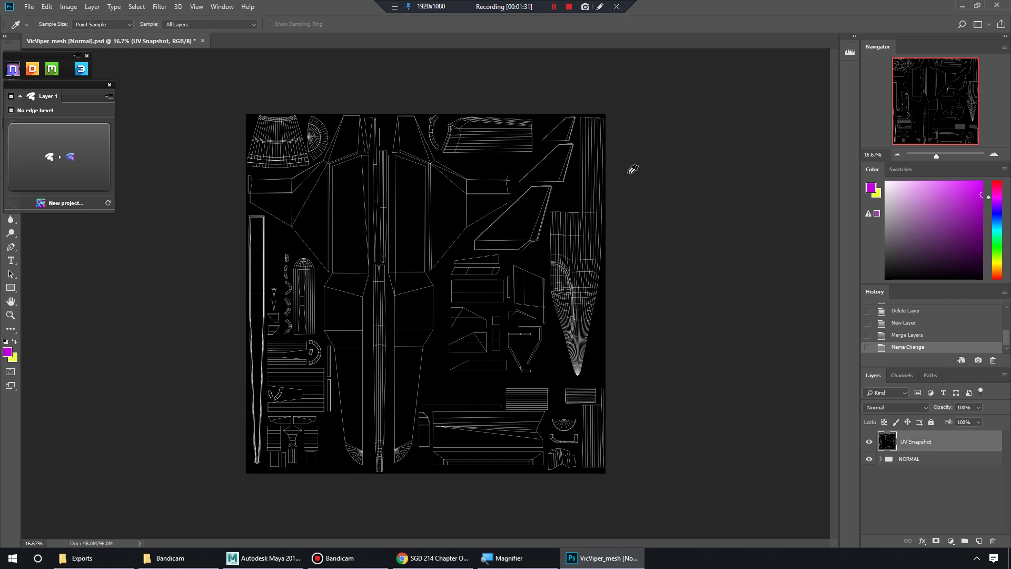
Invert the colors of the UV Snapshot layer.
click(72, 8)
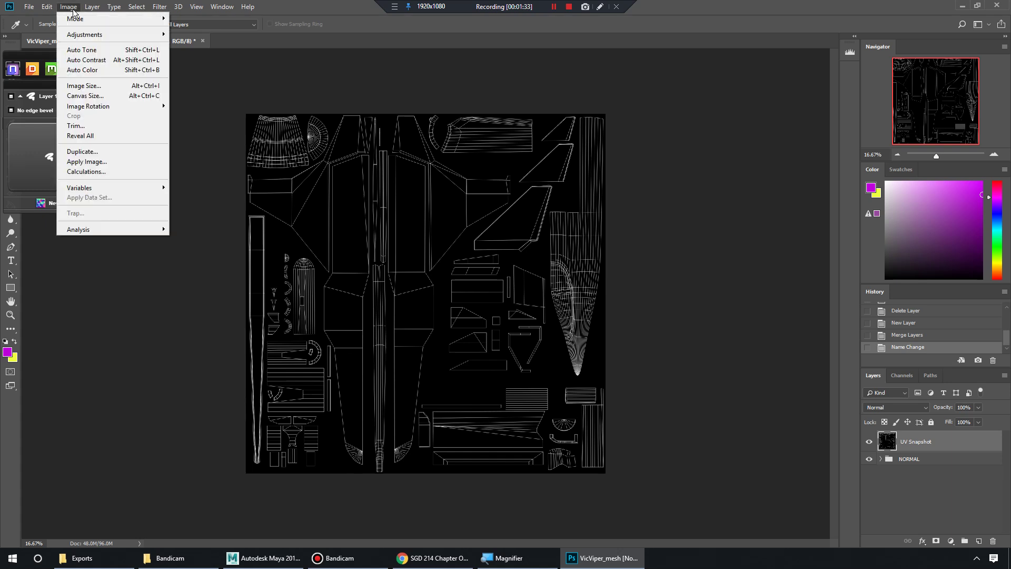
mouse_move(83, 34)
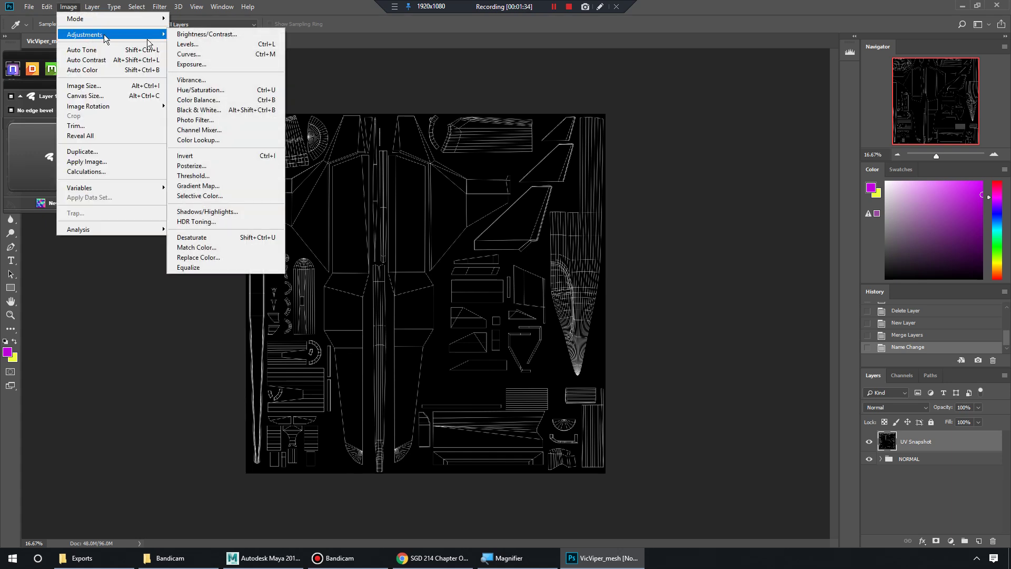
click(215, 156)
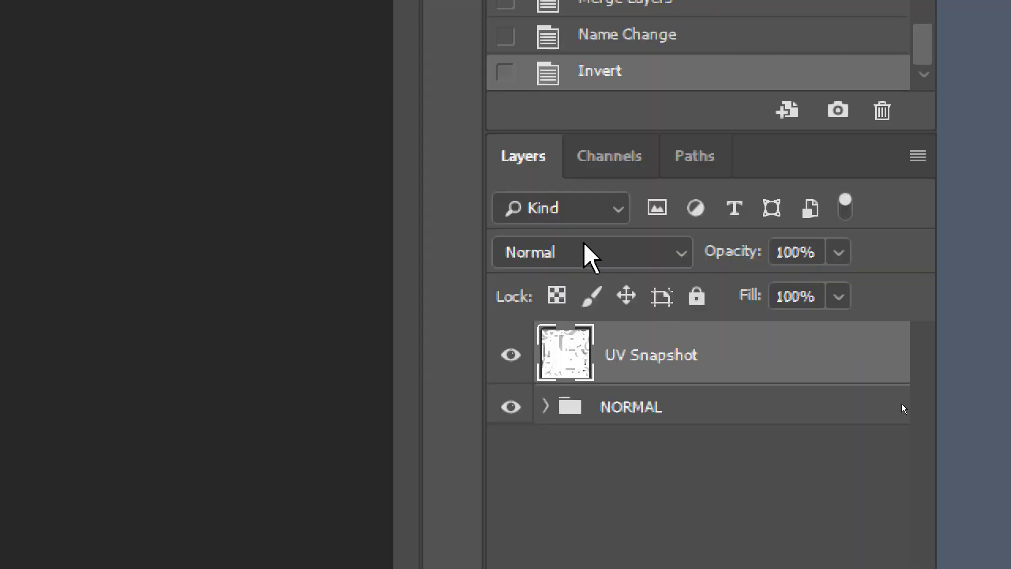
Set the UV Snapshot layer's blending mode to Multiply.
click(769, 340)
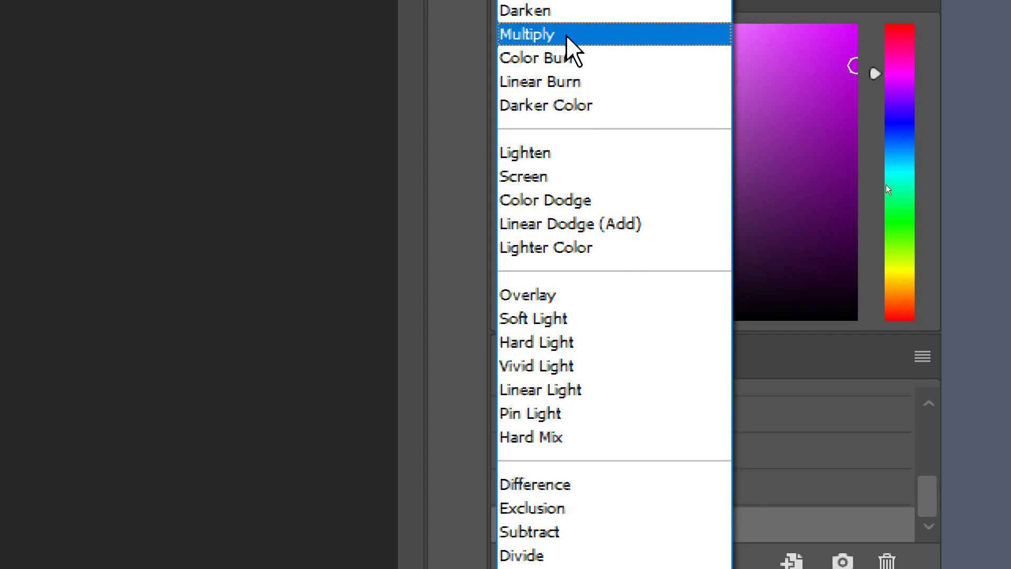
click(551, 34)
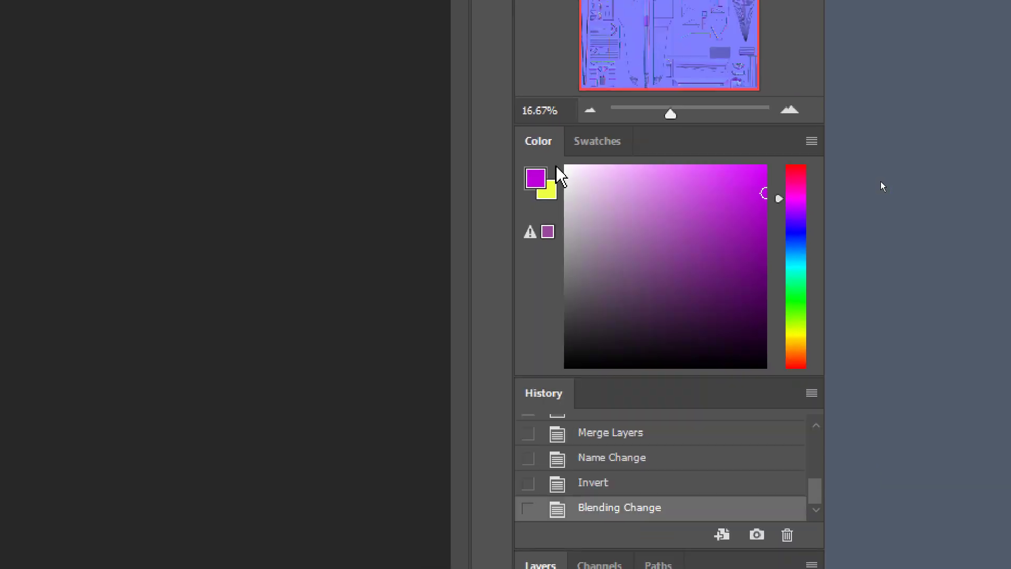
key(super)
key(super)
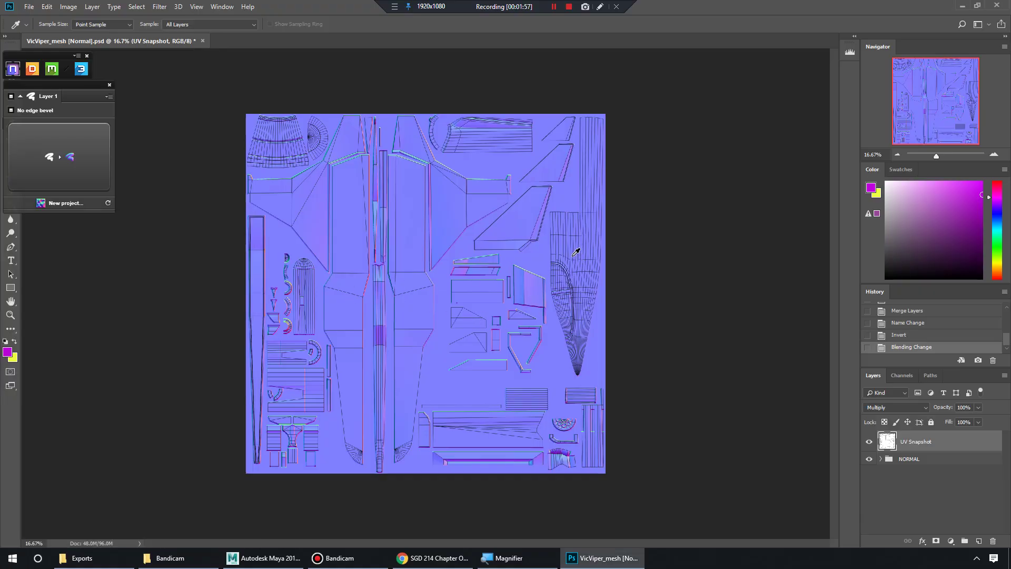
Lower the UV Snapshot layer's opacity to 50%.
mouse_move(935, 157)
mouse_down()
mouse_move(948, 157)
mouse_move(937, 156)
mouse_up()
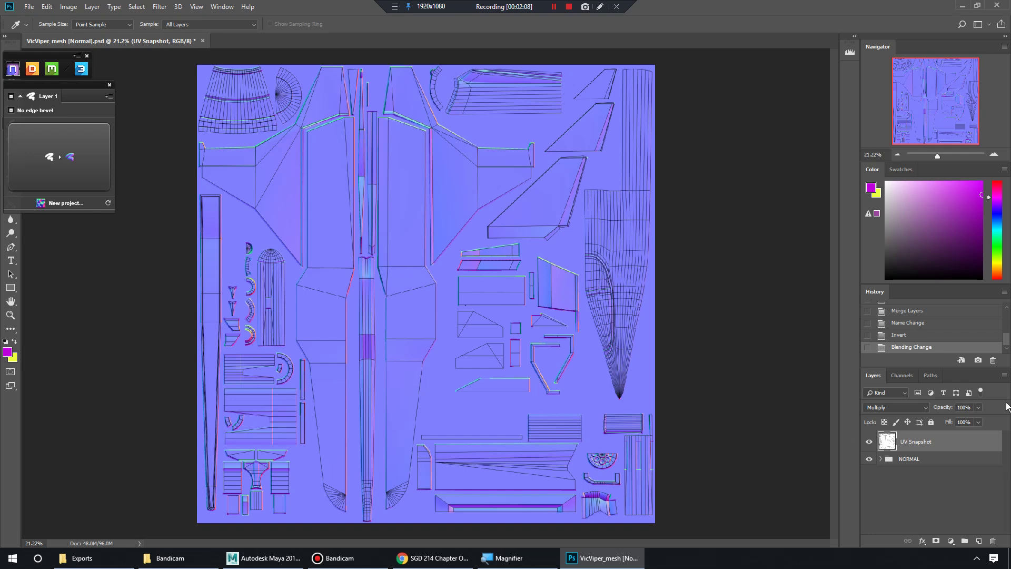
click(977, 408)
click(977, 421)
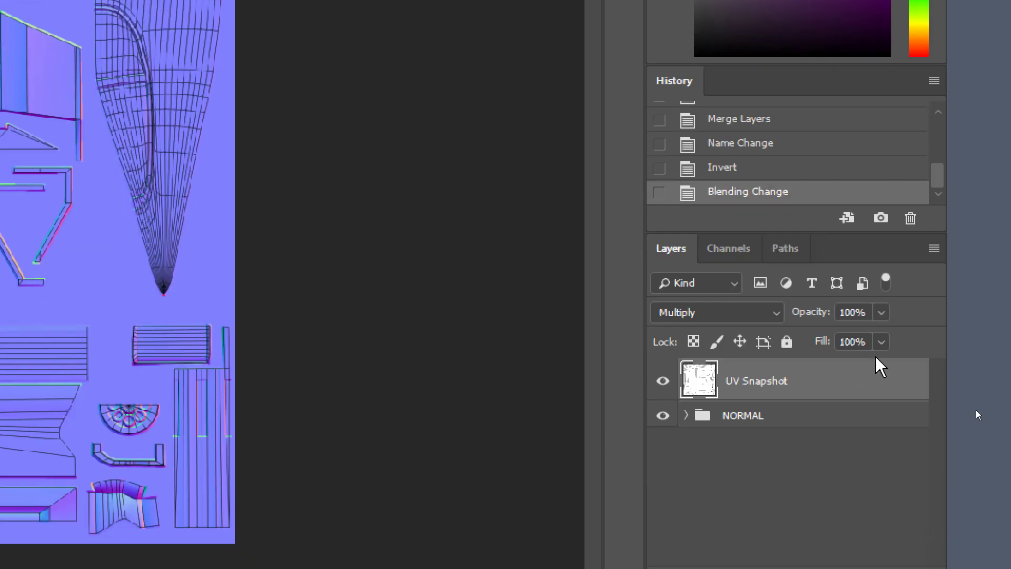
click(881, 313)
drag(879, 337, 834, 336)
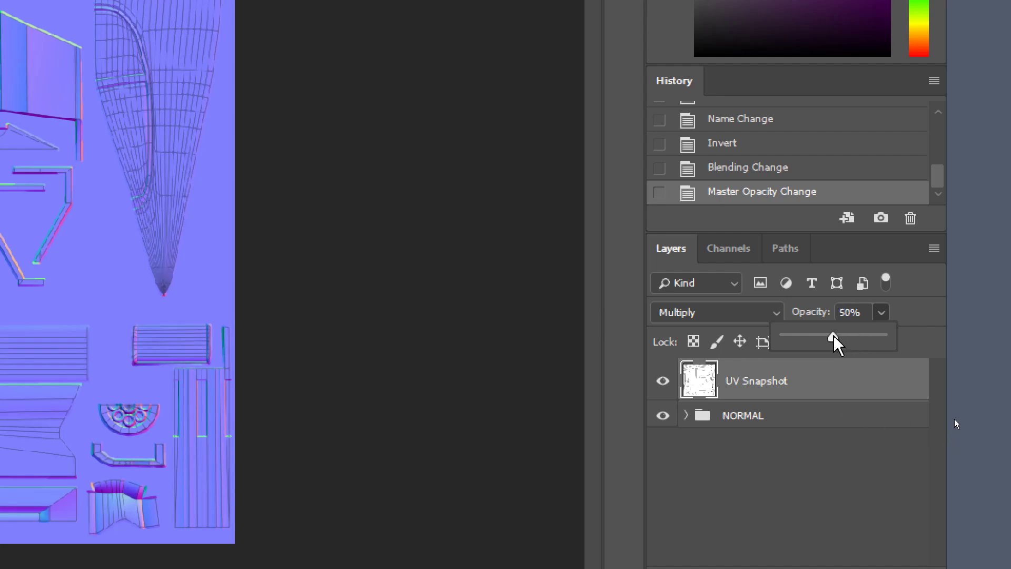
key(Return)
key(super+minus)
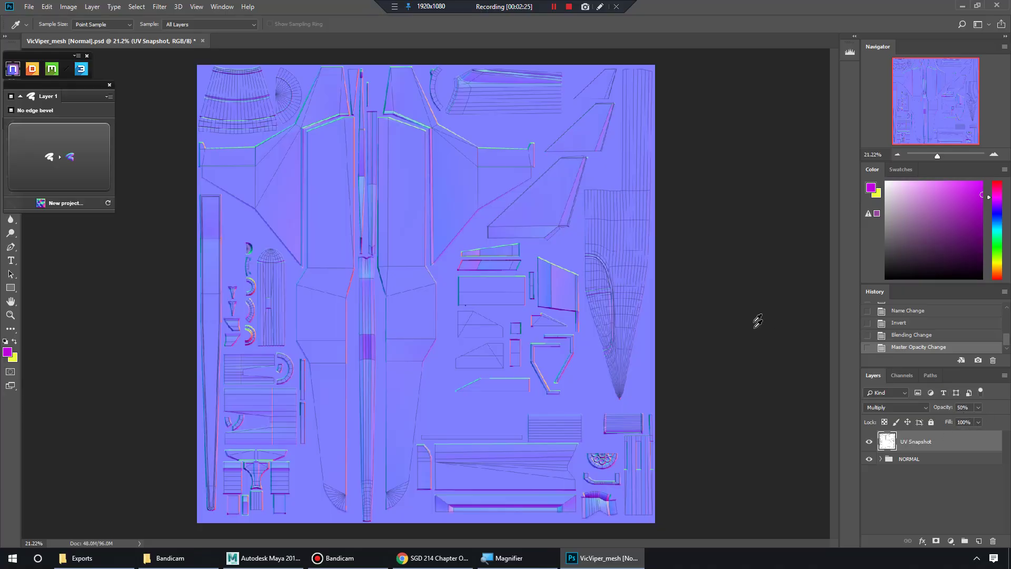
Lock all attributes of the UV Snapshot layer and leave no layer selected.
mouse_move(937, 156)
mouse_down()
mouse_move(952, 157)
mouse_move(938, 155)
mouse_up()
click(931, 423)
click(950, 481)
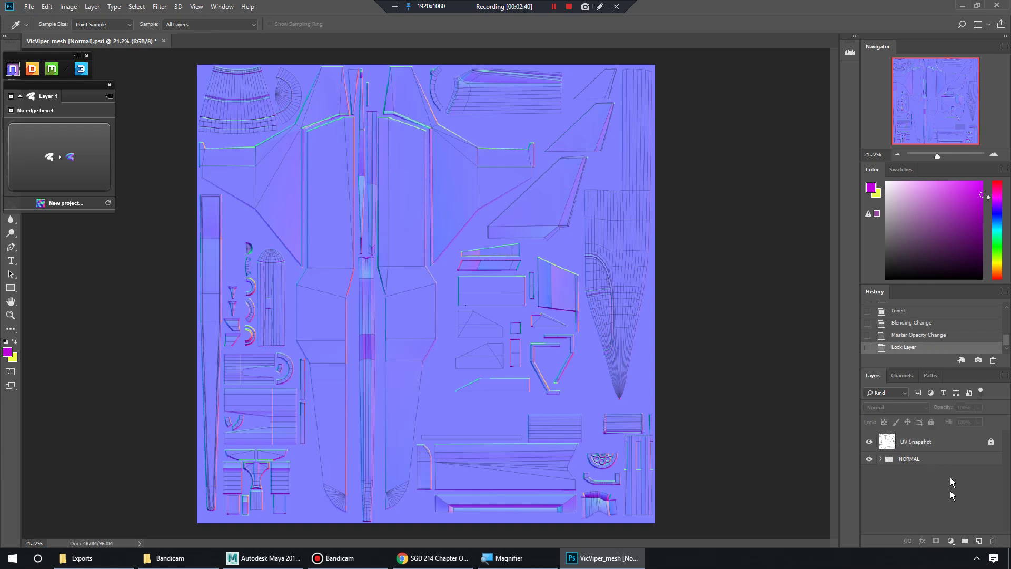
click(951, 449)
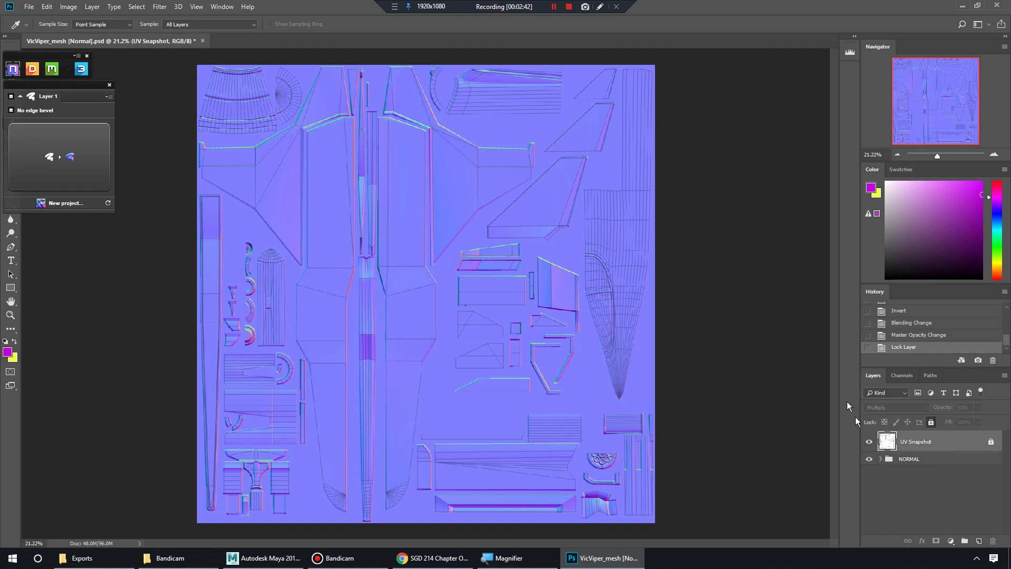
click(947, 481)
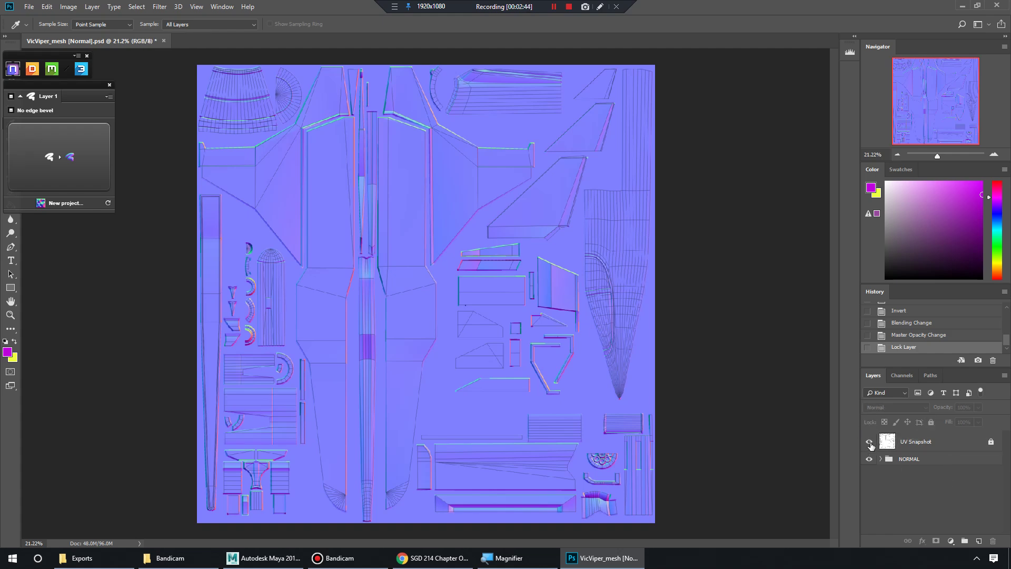
Hide and show the UV Snapshot layer repeatedly to compare the normal map with and without the wireframe, then select that layer.
click(870, 443)
click(870, 443)
click(870, 442)
click(869, 443)
click(870, 442)
click(870, 442)
click(869, 442)
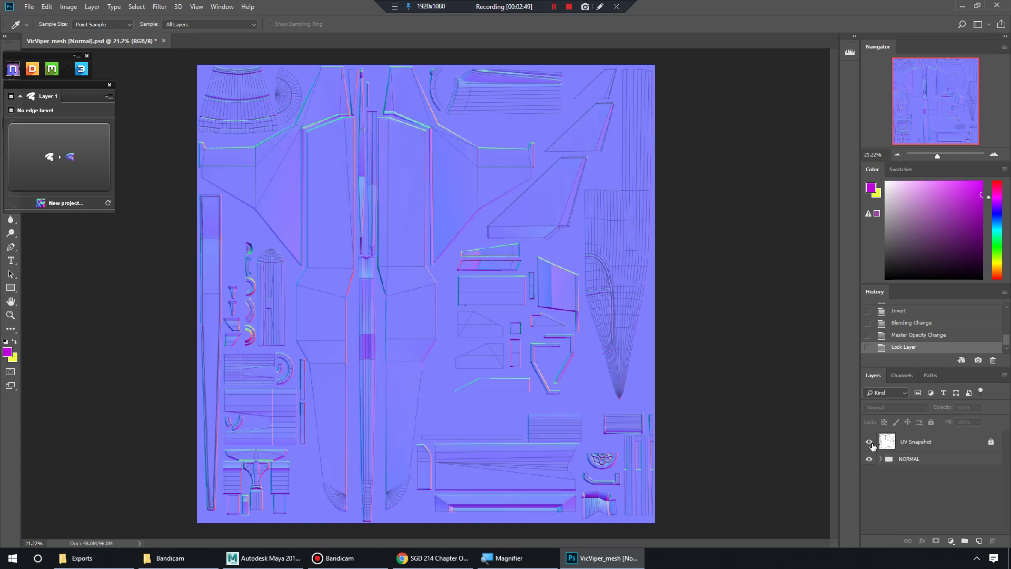
click(955, 446)
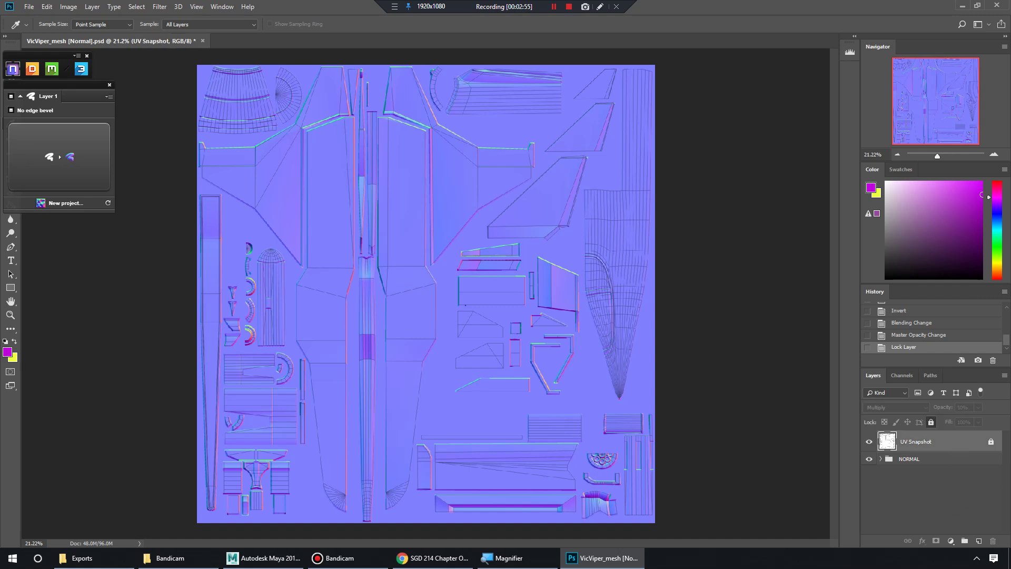
key(alt+Tab)
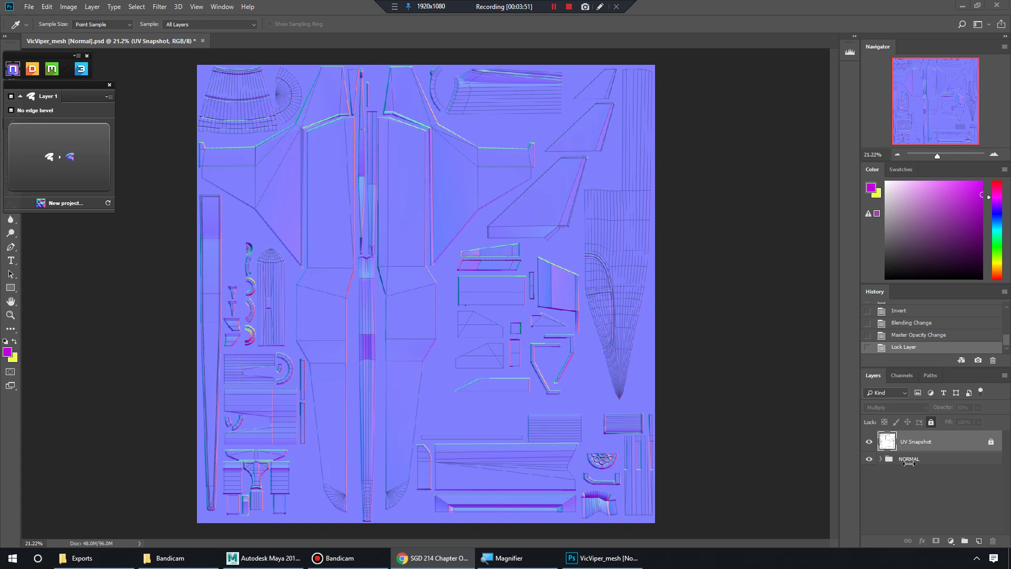
click(938, 464)
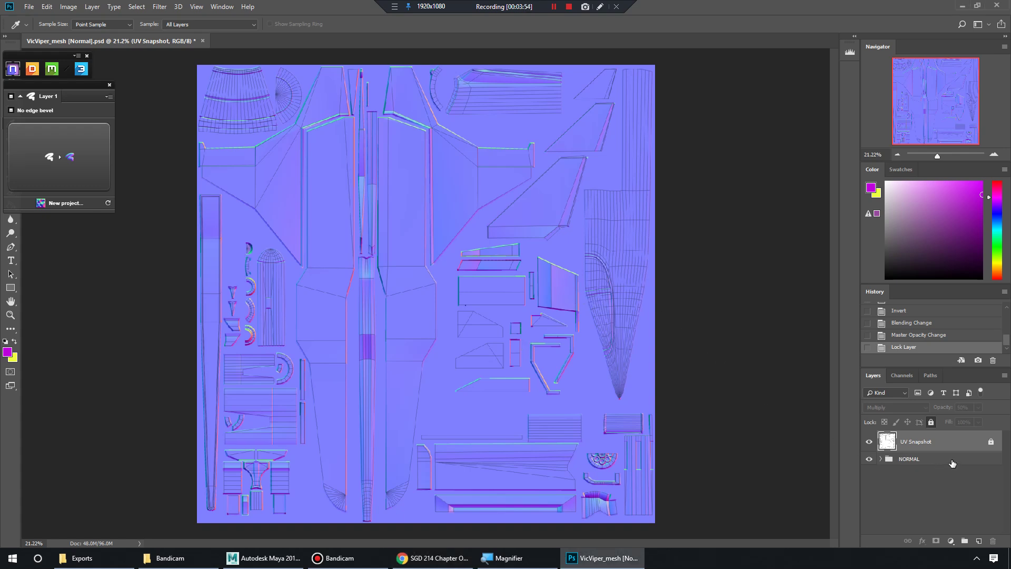
Add a new layer named Master Mask between the UV Snapshot layer and the NORMAL group.
click(980, 544)
drag(916, 444, 932, 475)
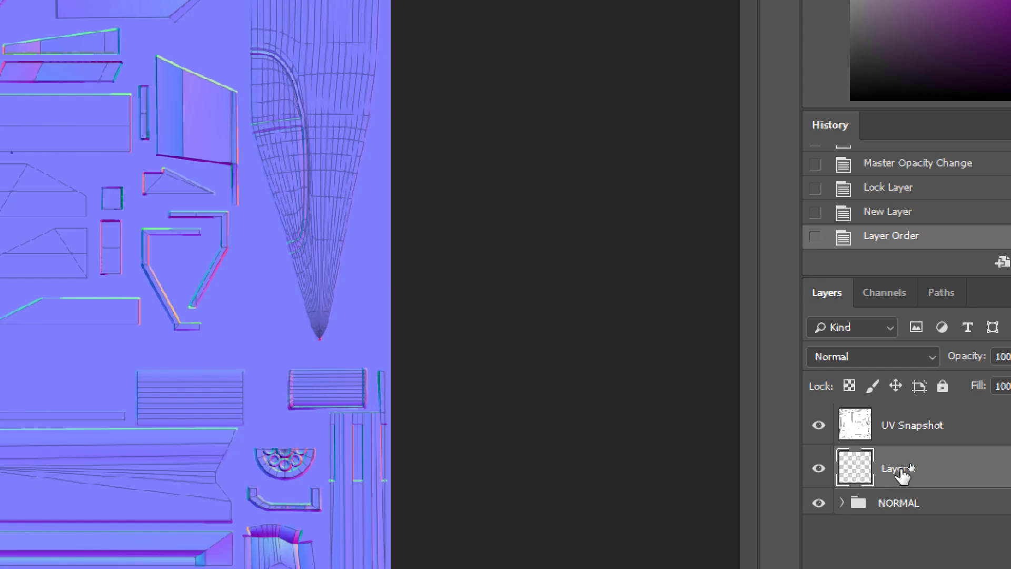
double_click(910, 464)
text(Master Mask)
key(Return)
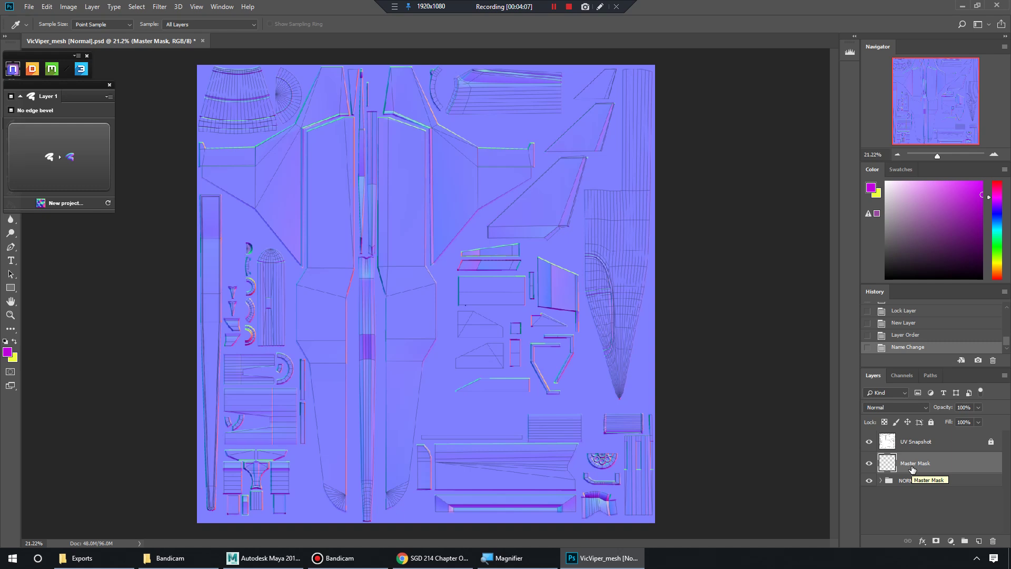
Unlock the UV Snapshot layer and move the floating plugin panels clear of the tools.
click(956, 446)
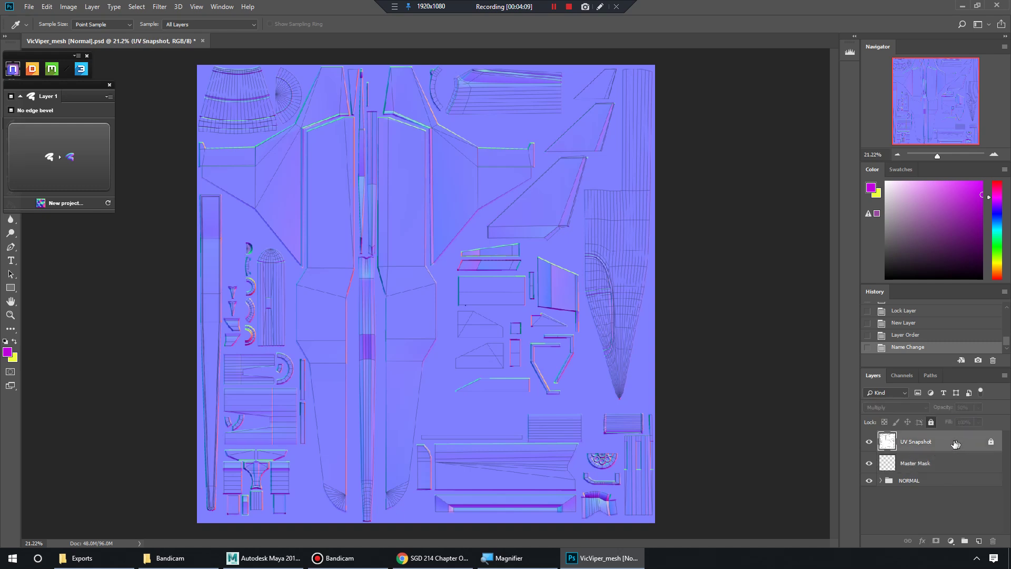
click(931, 423)
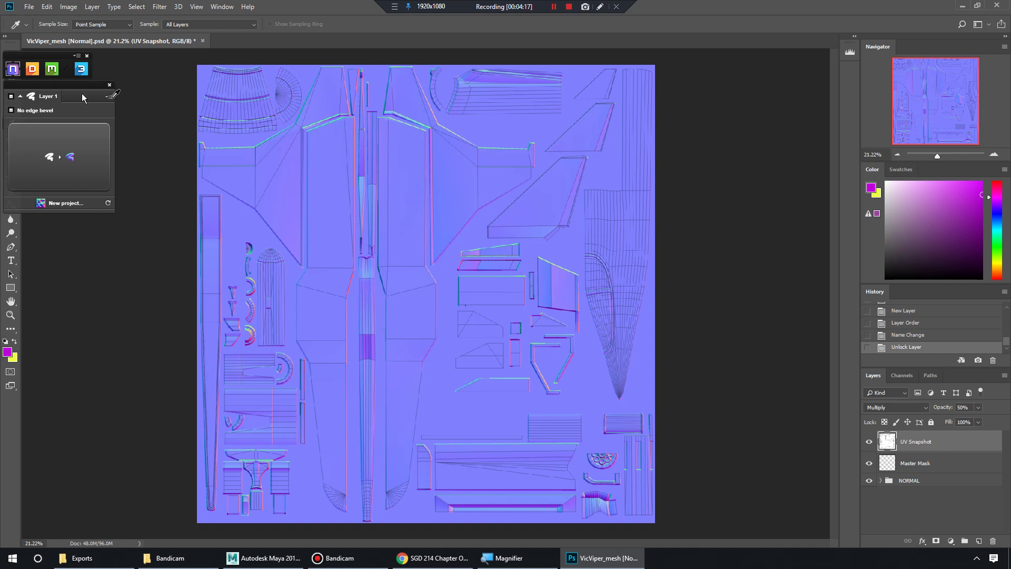
drag(74, 85, 116, 92)
drag(58, 59, 100, 65)
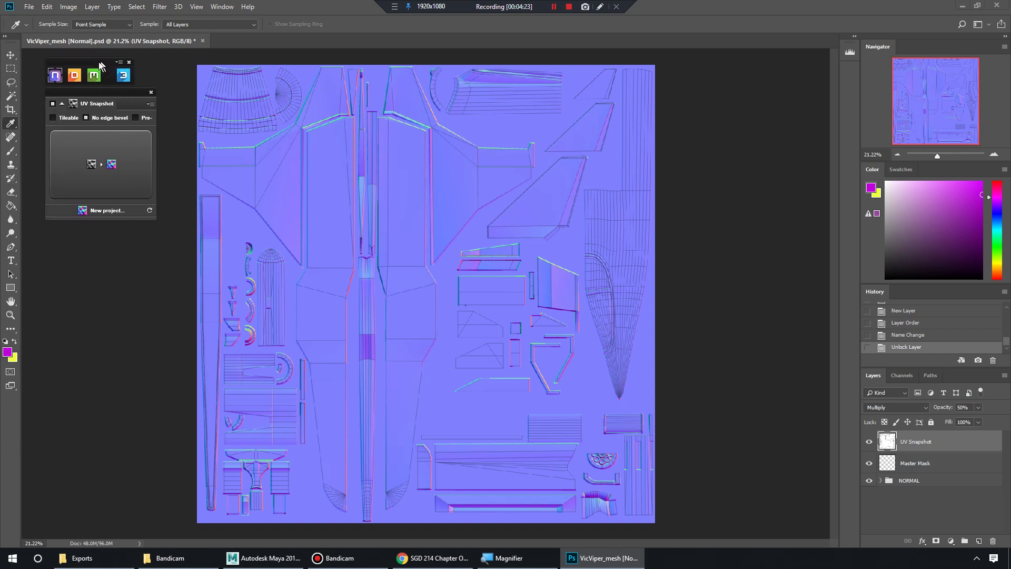
Select the empty background around the UV shells on the UV Snapshot layer with the Magic Wand, and invert the selection.
click(11, 98)
click(11, 99)
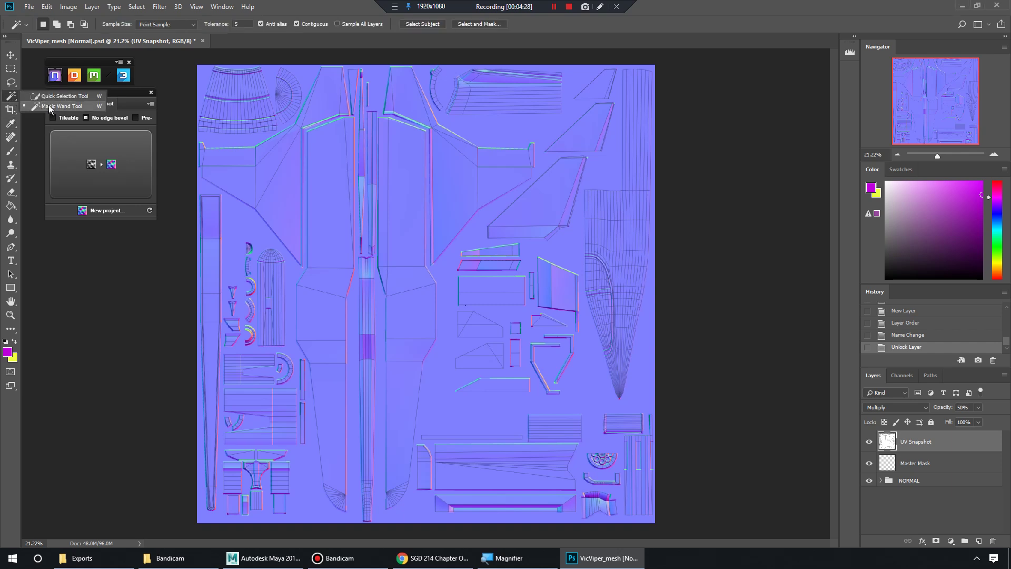
click(49, 105)
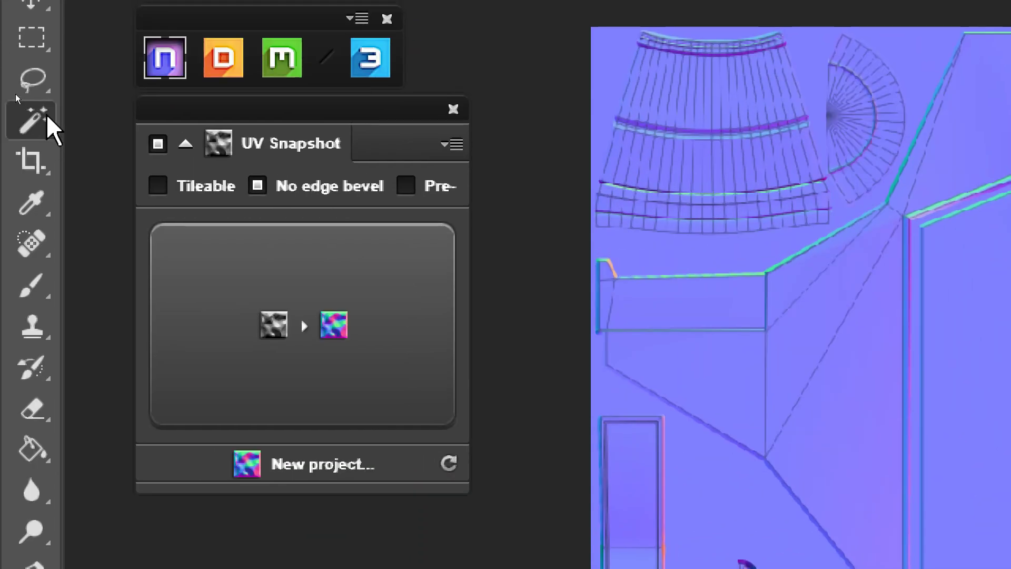
click(47, 114)
click(179, 121)
click(32, 122)
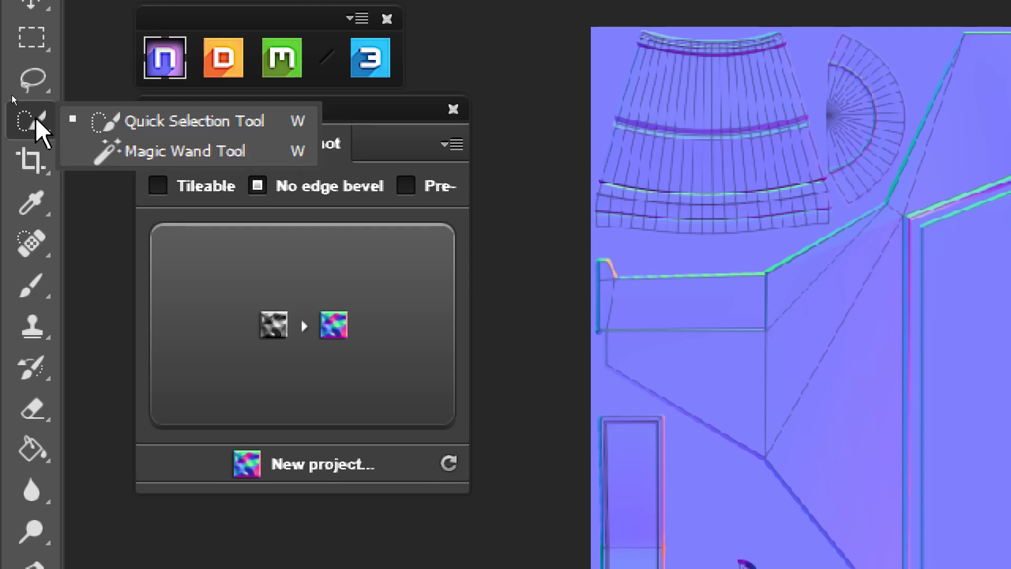
click(187, 152)
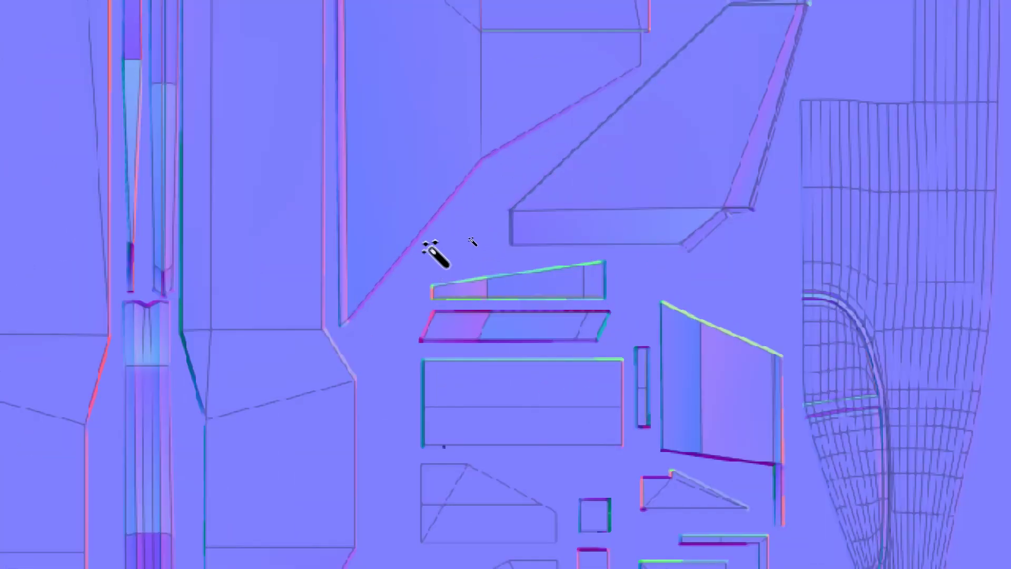
click(396, 359)
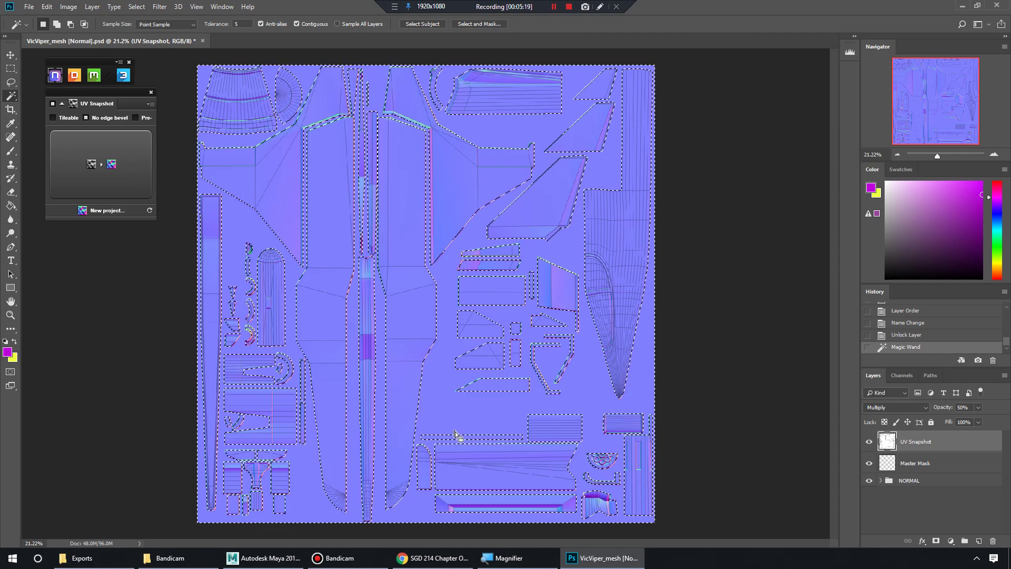
click(137, 7)
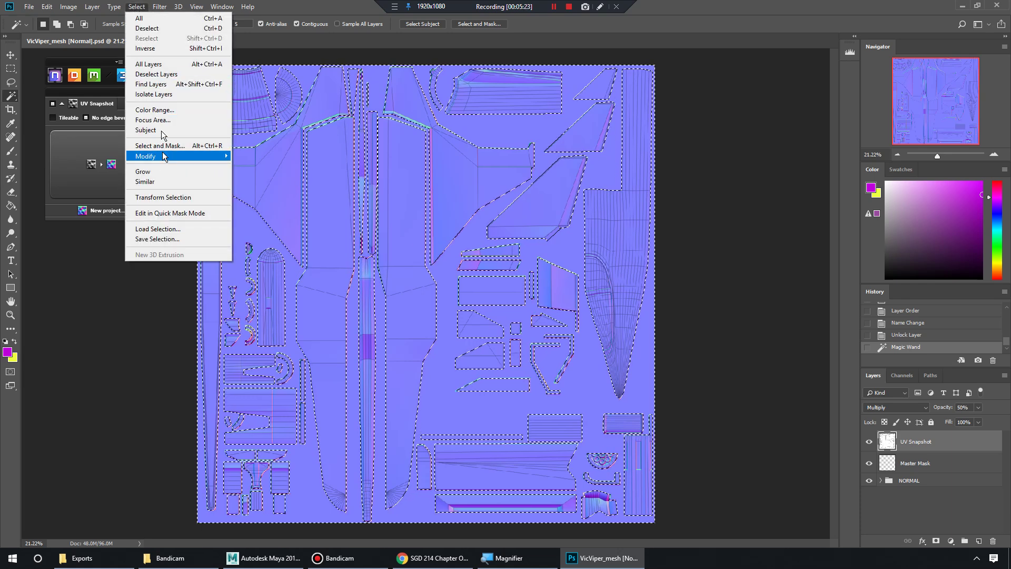
click(154, 49)
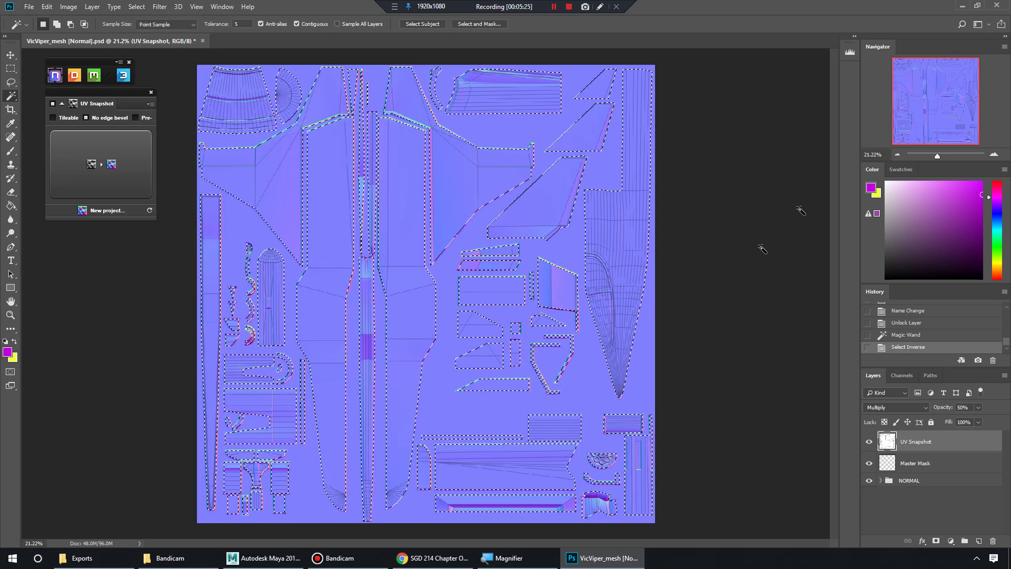
Expand the UV shell selection by 7 pixels and check its outline against the coloured shell edges.
drag(944, 156, 945, 155)
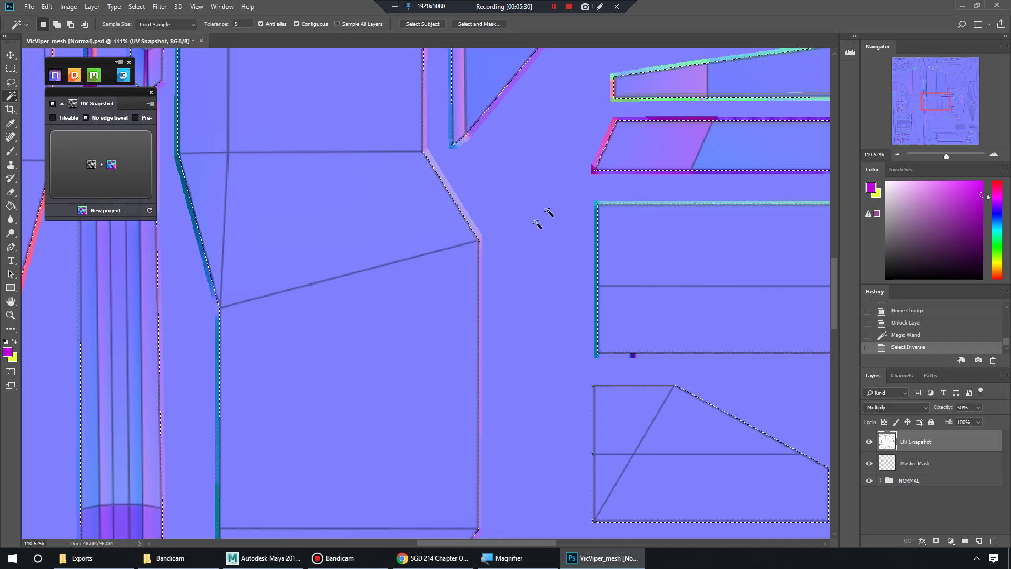
mouse_move(931, 105)
mouse_down()
mouse_move(931, 93)
mouse_move(932, 103)
mouse_up()
drag(943, 156, 952, 156)
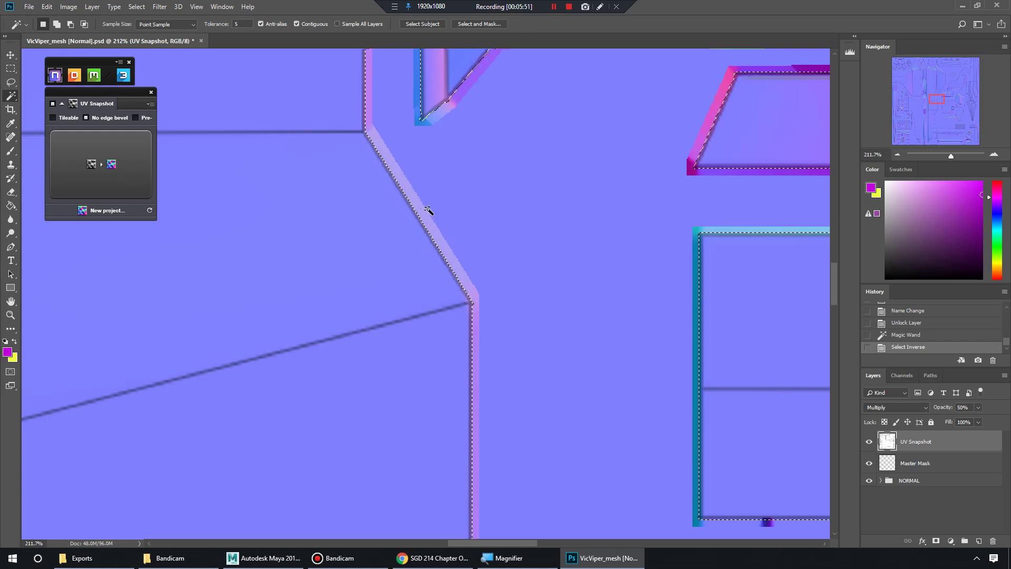
click(137, 7)
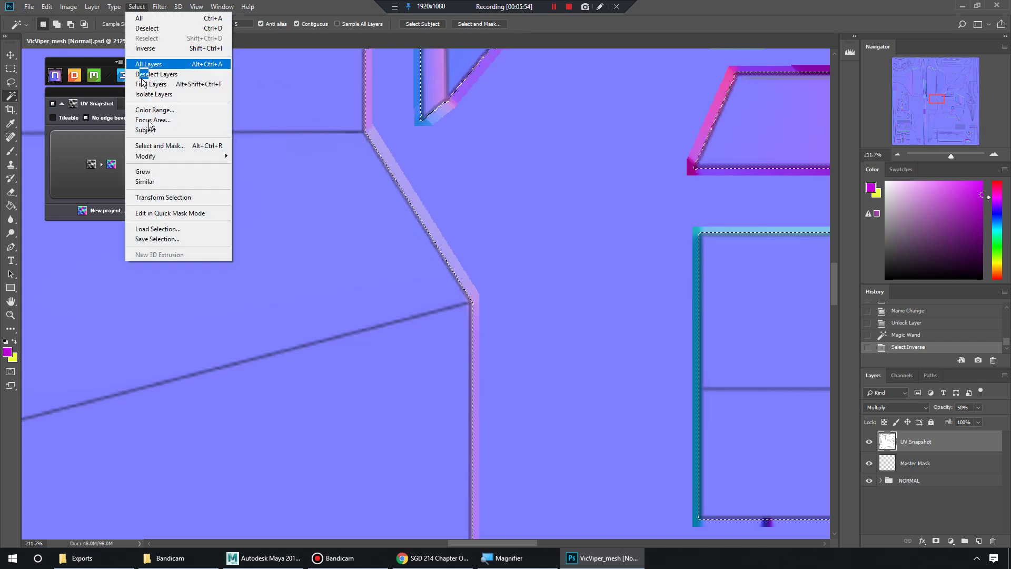
mouse_move(228, 156)
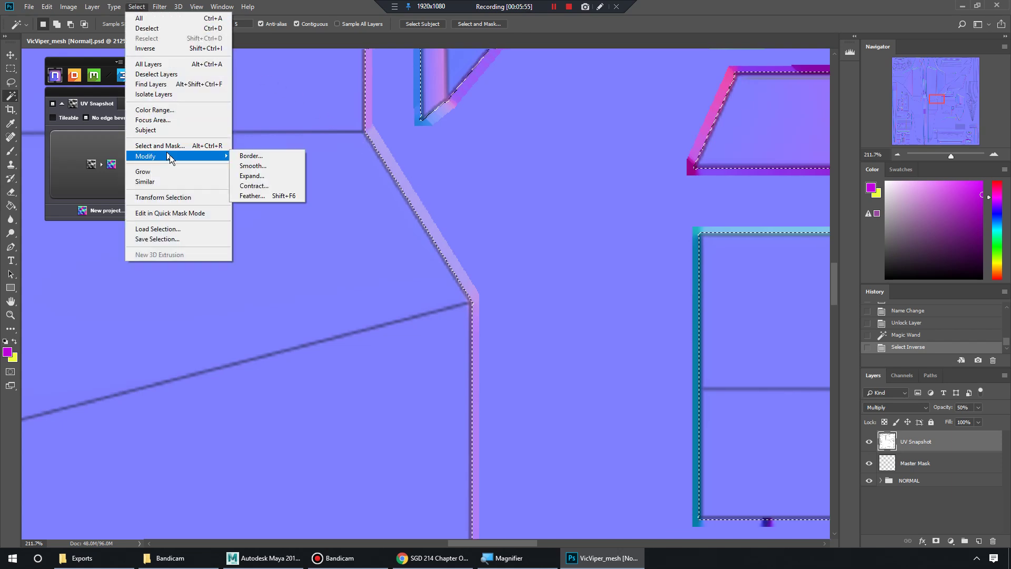
click(262, 178)
drag(482, 159, 584, 229)
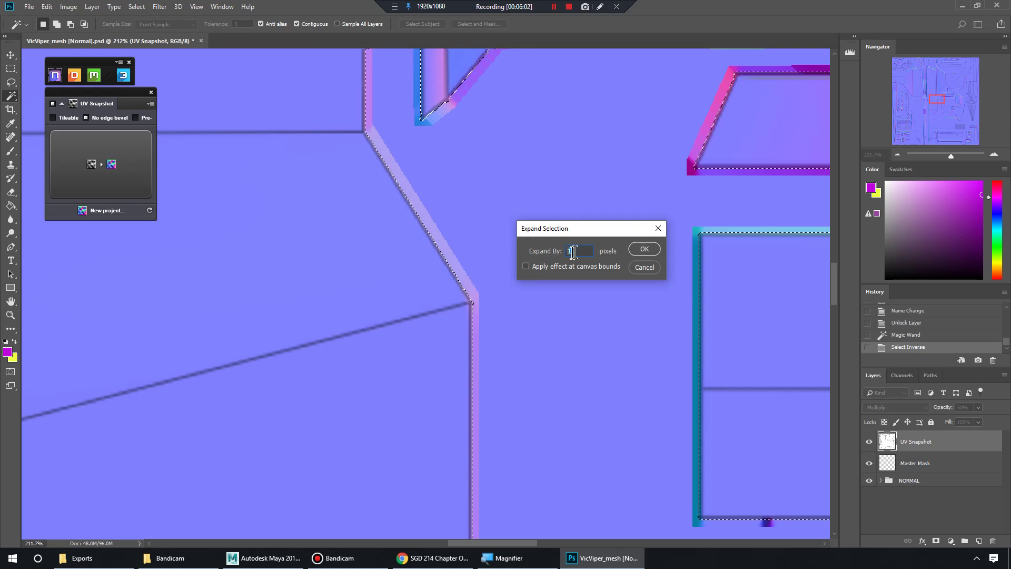
text(7)
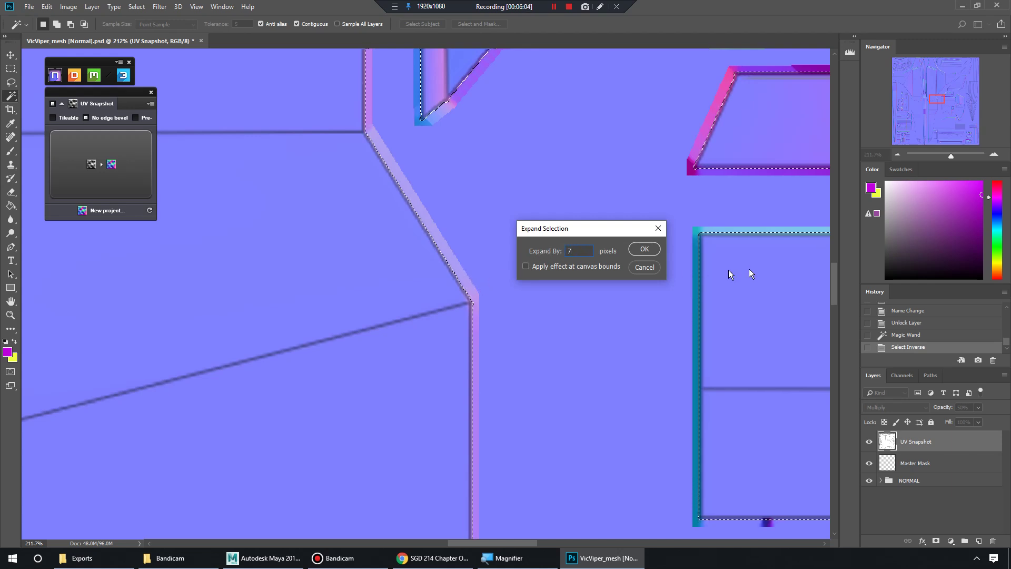
click(645, 249)
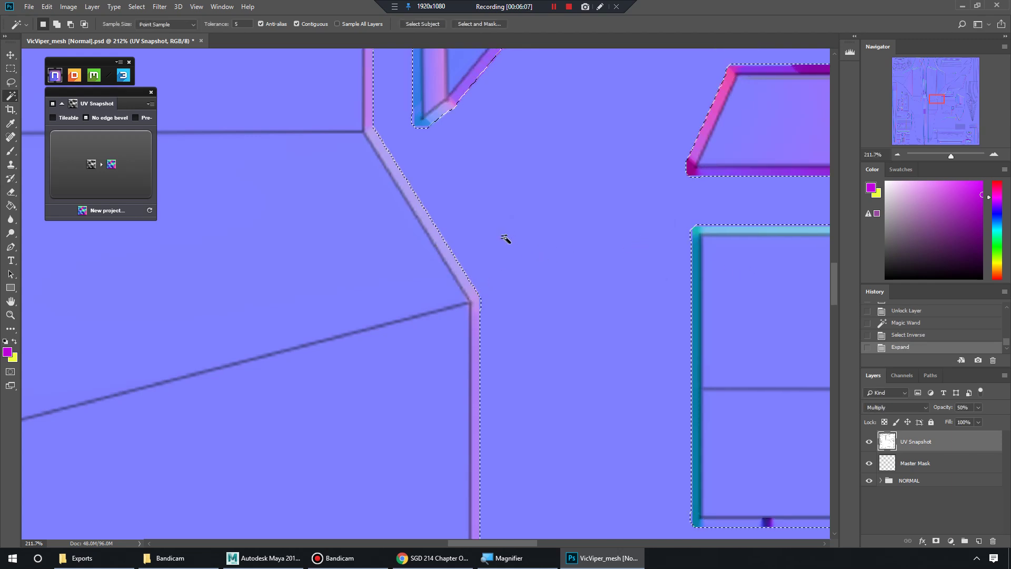
scroll(508, 279, up, 6)
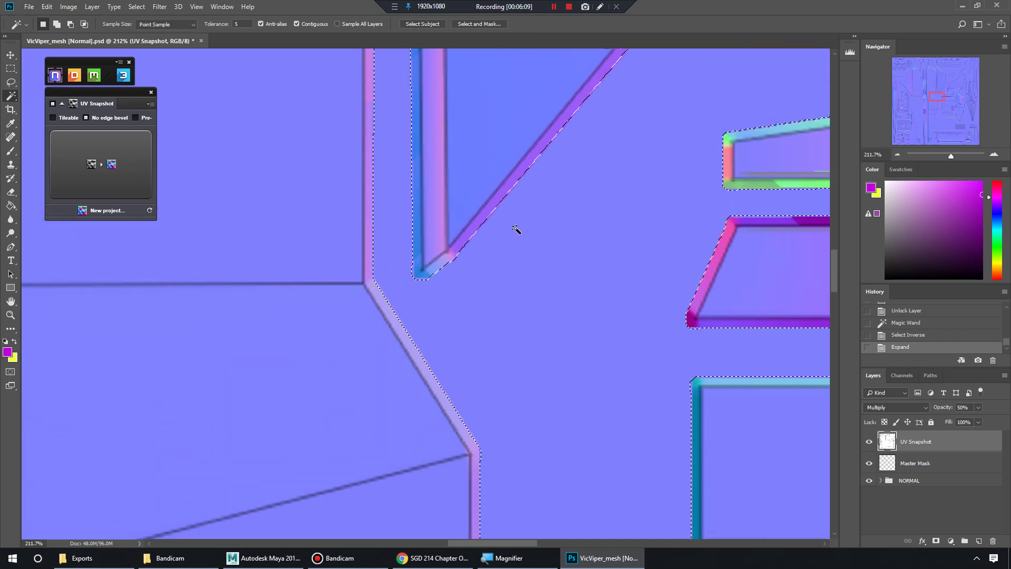
scroll(471, 224, up, 6)
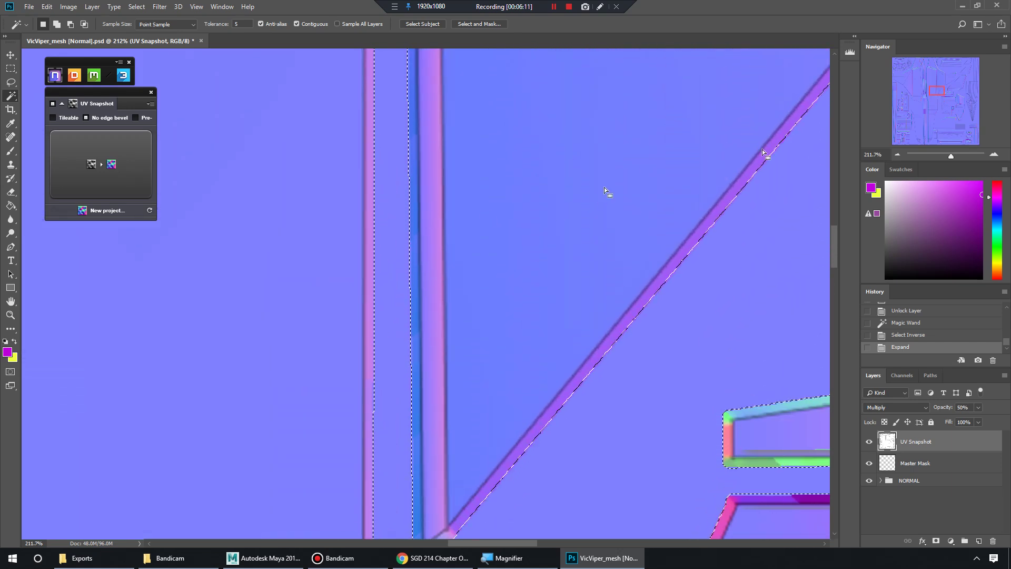
drag(950, 156, 939, 160)
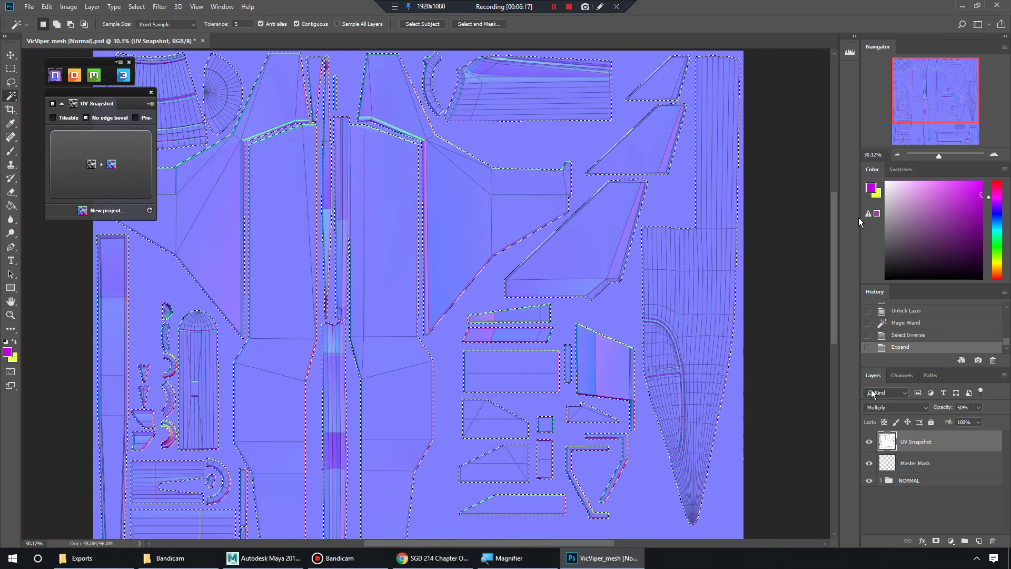
Set the foreground colour to black and fill the expanded selection with it on the Master Mask layer.
click(927, 463)
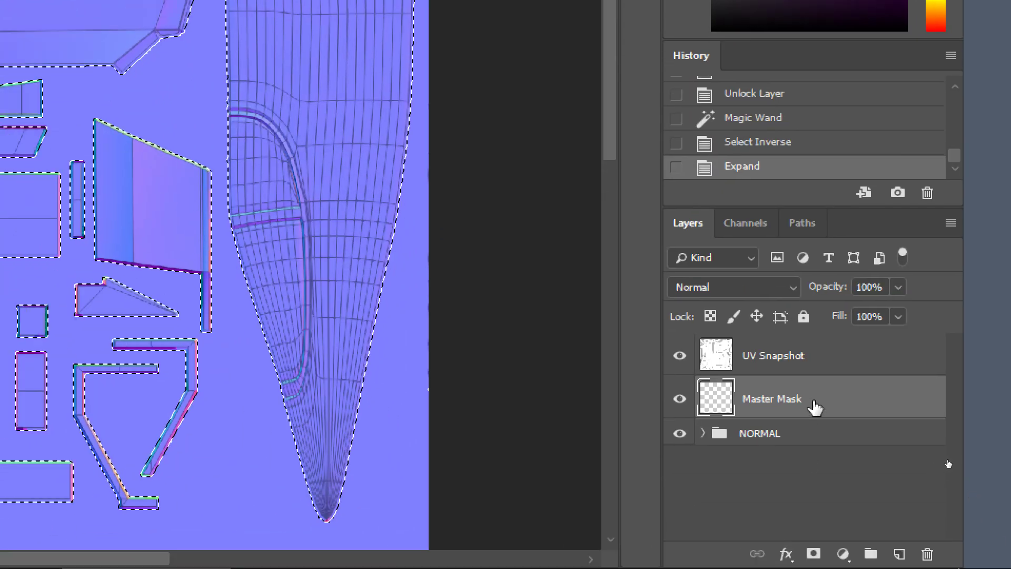
click(820, 435)
click(827, 411)
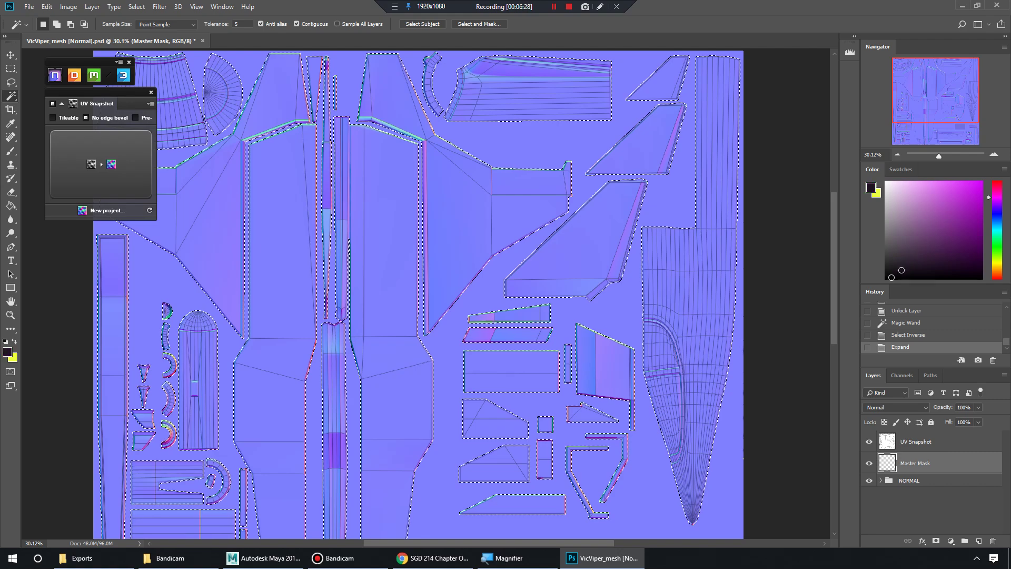
drag(902, 271, 877, 293)
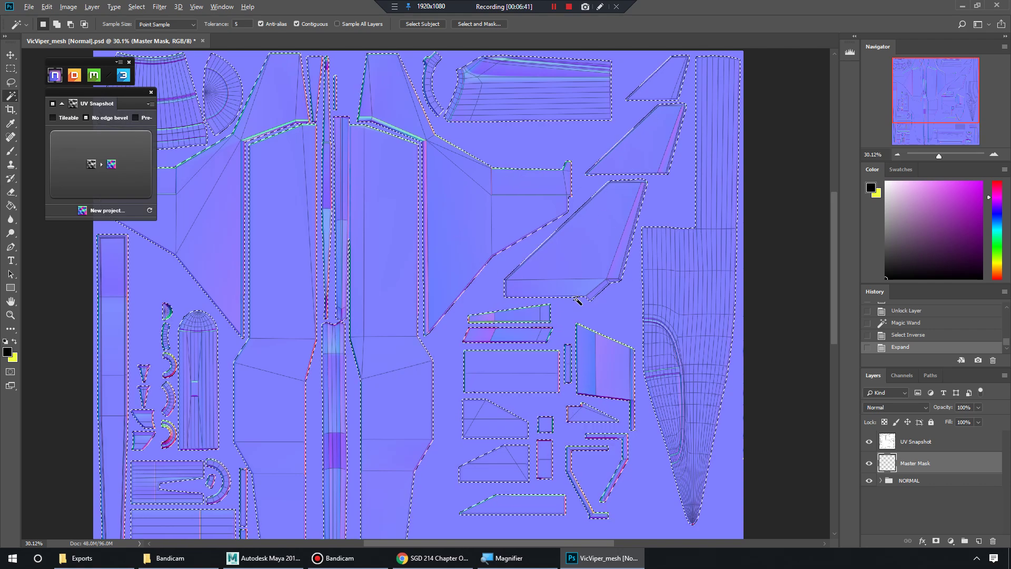
key(alt+BackSpace)
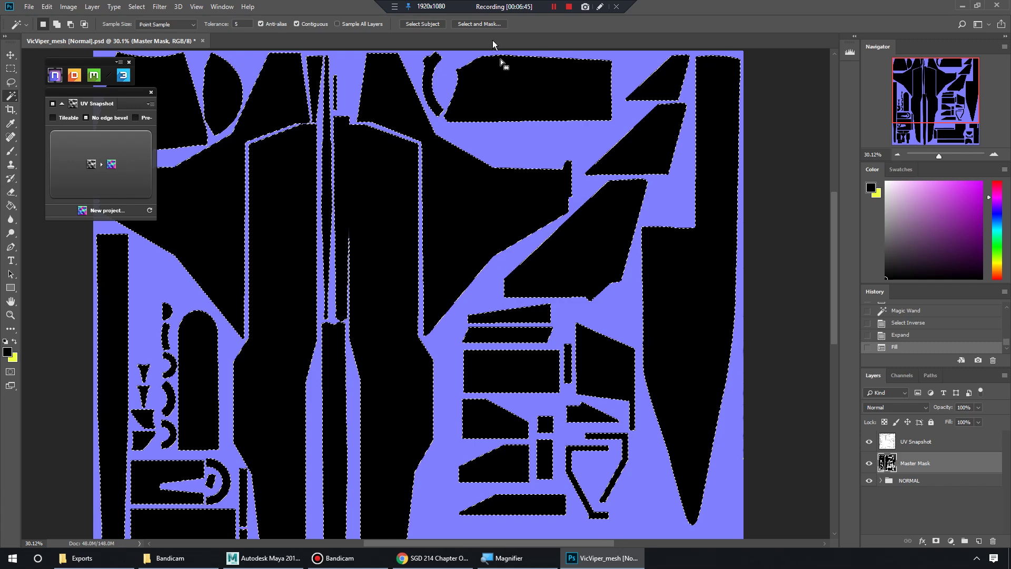
Move the floating plugin panels off the UV artwork and deselect the filled shells.
scroll(540, 176, up, 3)
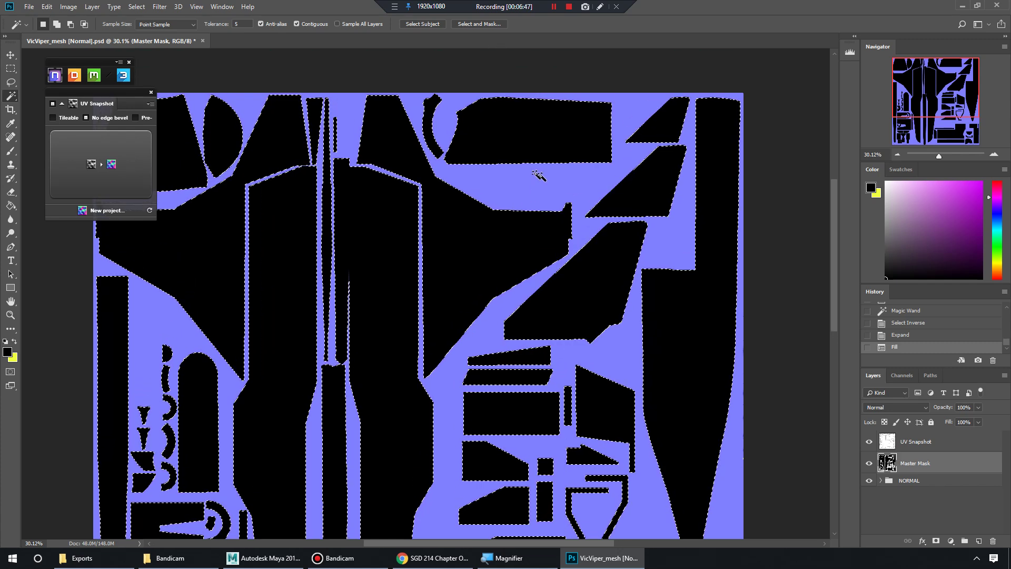
drag(953, 97, 923, 98)
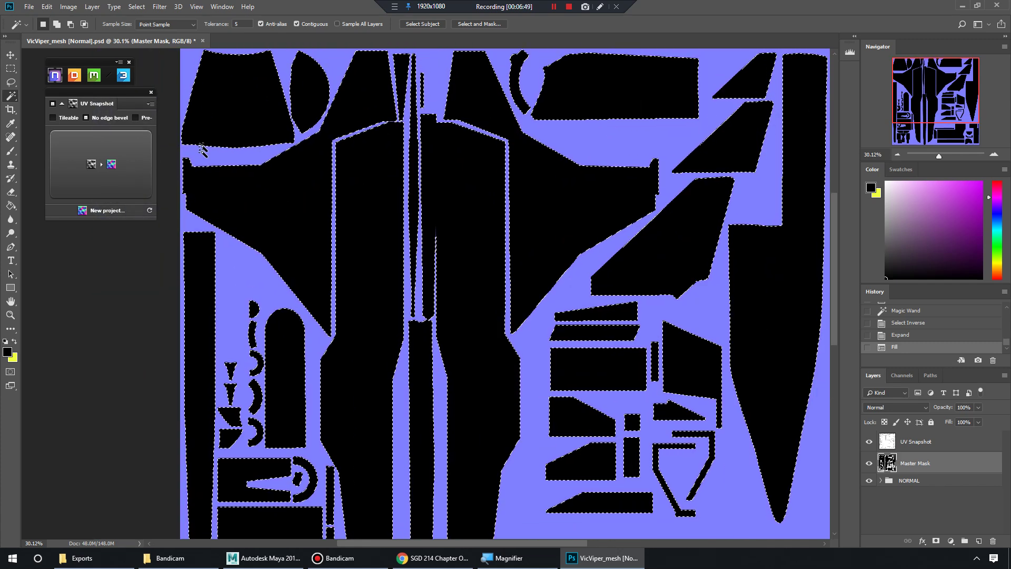
drag(79, 61, 58, 55)
key(ctrl+h)
drag(90, 90, 75, 83)
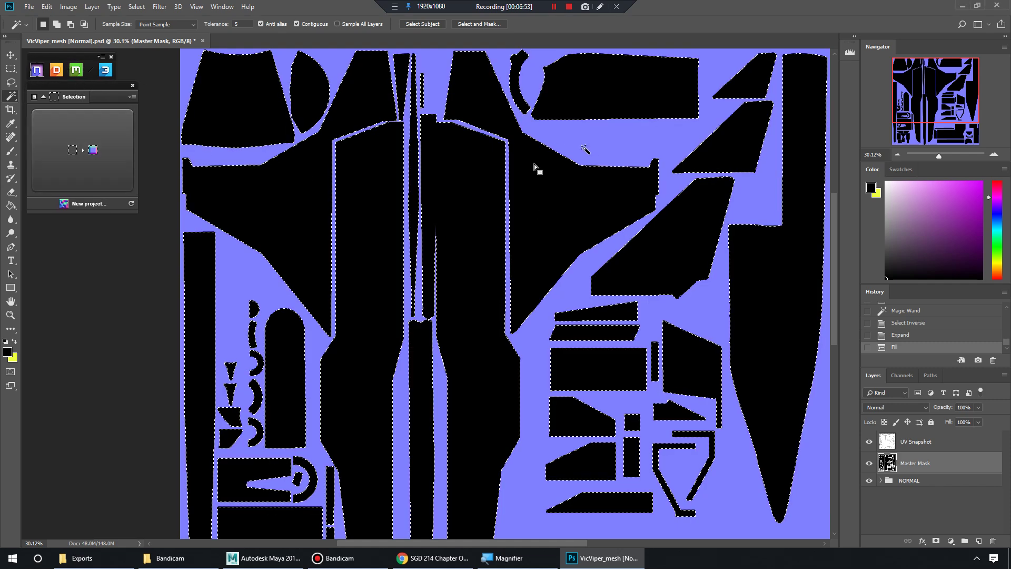
key(ctrl+d)
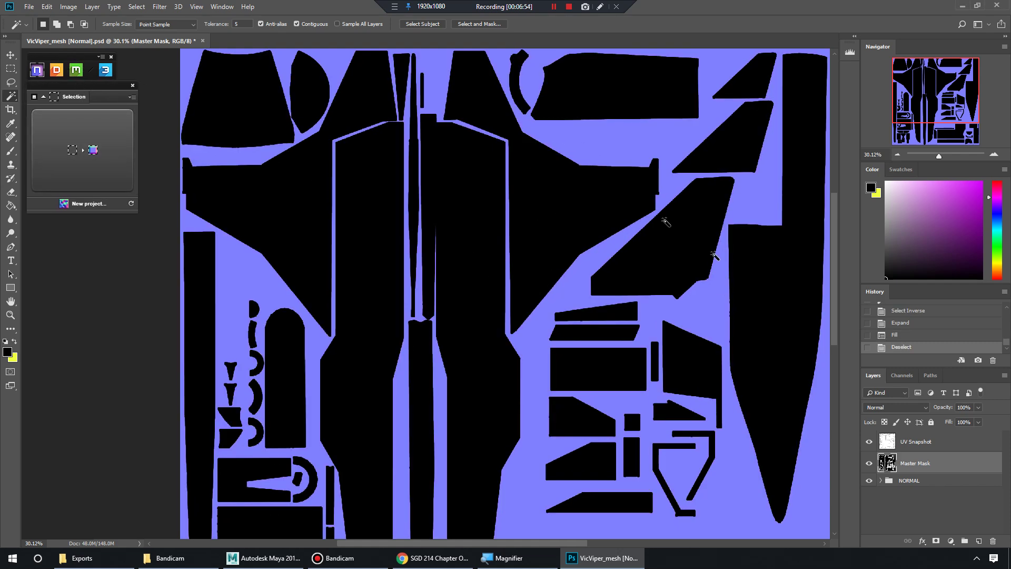
Look over the black shells and lower the Master Mask layer's opacity to 53% so the normal map shows through.
scroll(532, 300, down, 3)
scroll(537, 285, up, 4)
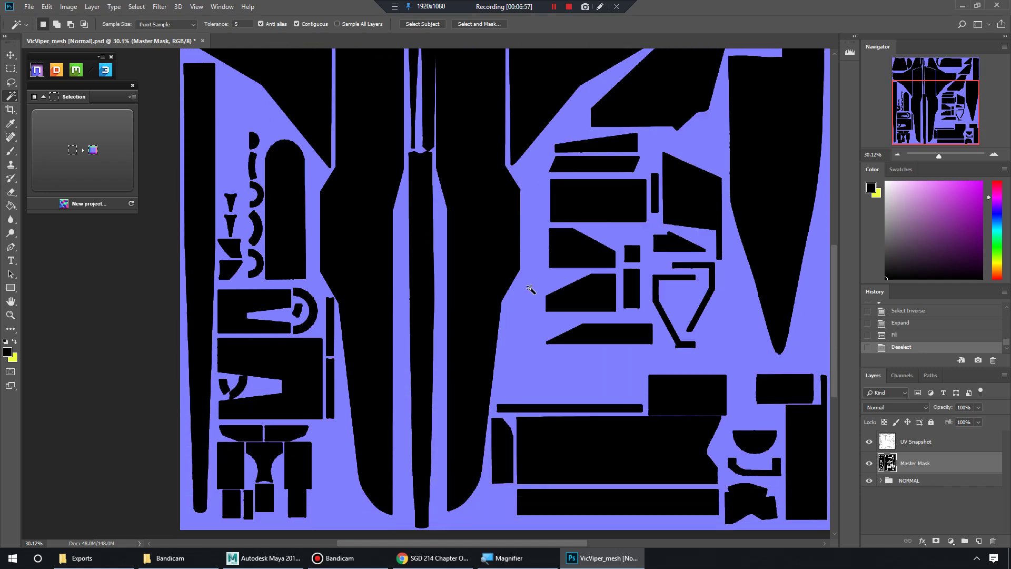
scroll(554, 292, up, 2)
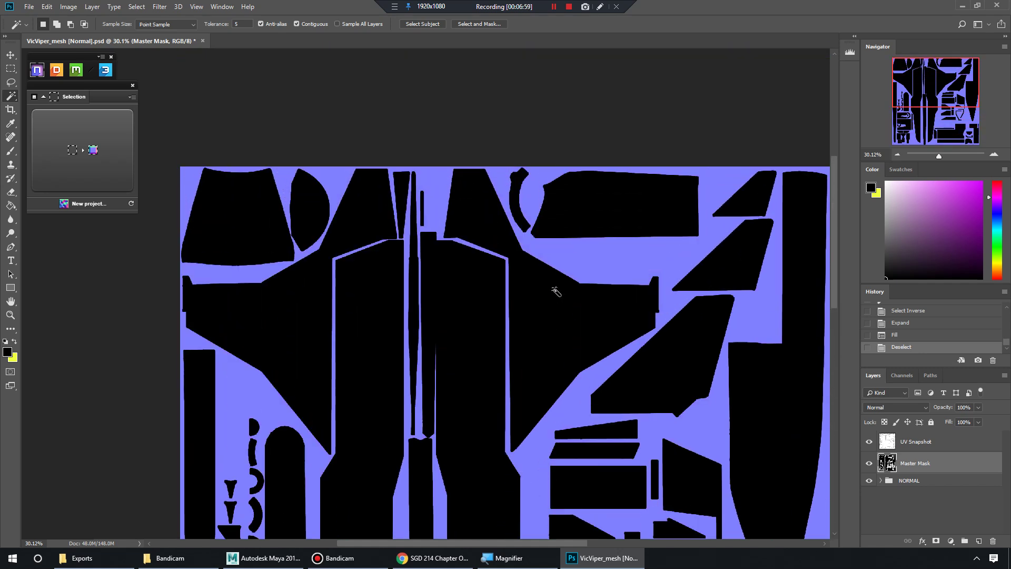
scroll(558, 293, down, 3)
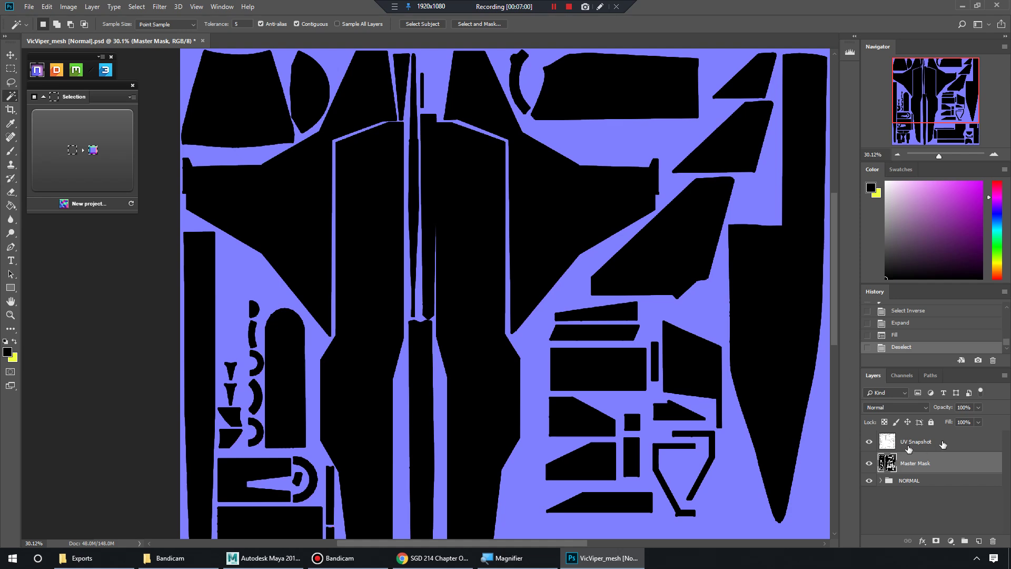
click(978, 408)
drag(963, 420, 953, 420)
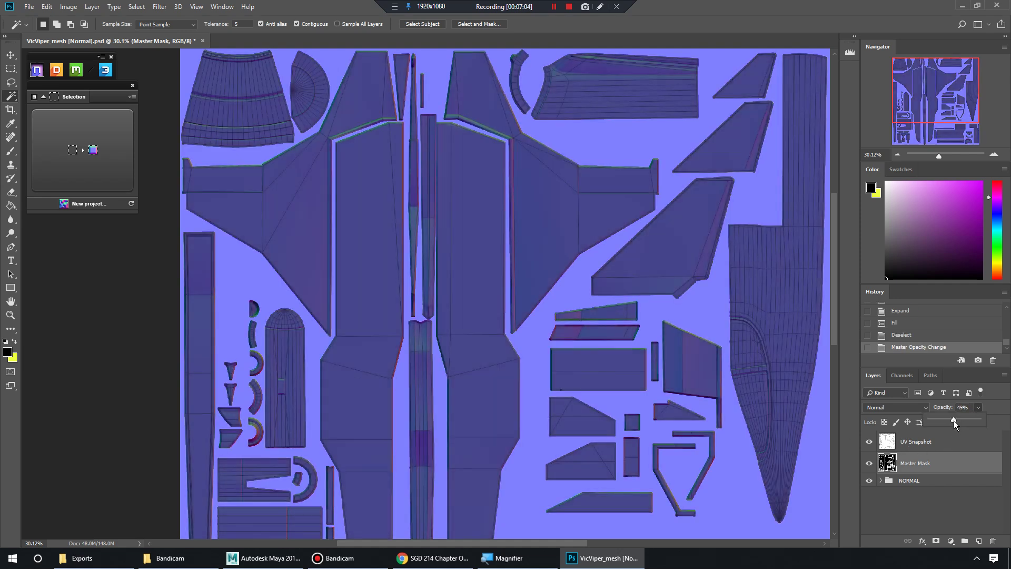
drag(956, 419, 958, 420)
drag(939, 155, 947, 157)
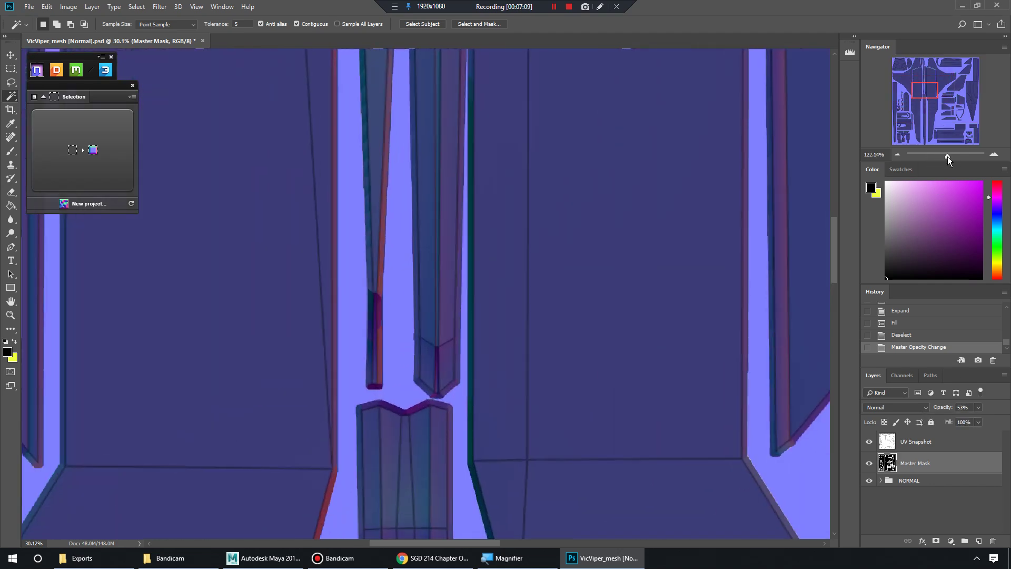
Erase a thin straight gap in the Master Mask between the narrow centre strip and the adjoining large shell, using a small eraser.
drag(922, 105, 924, 73)
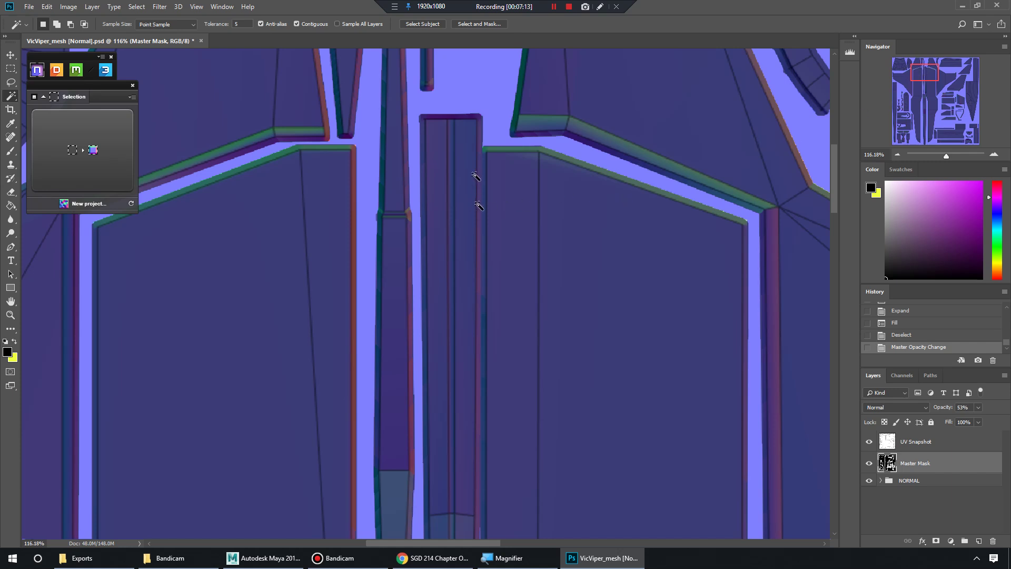
scroll(492, 221, down, 3)
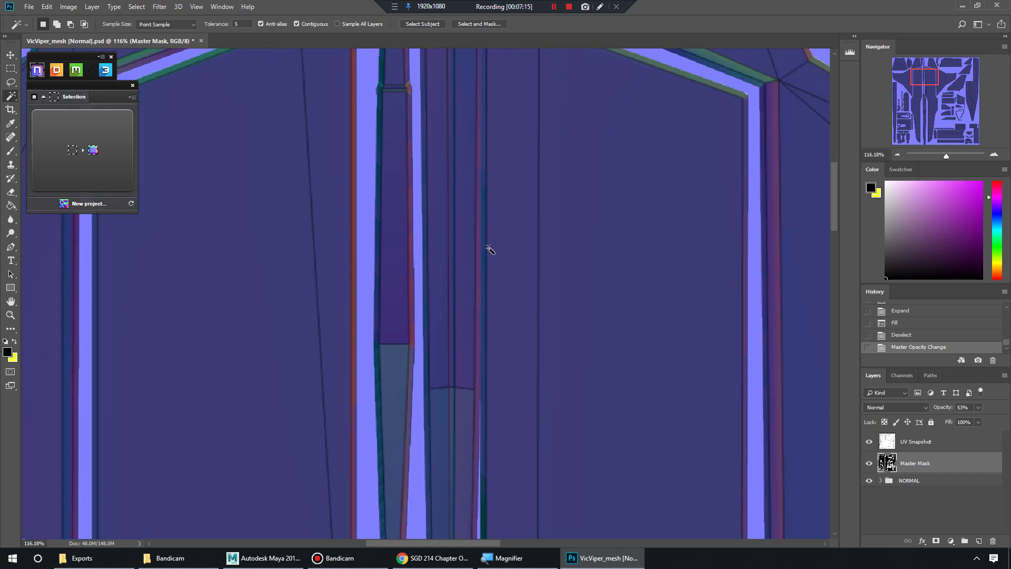
scroll(491, 243, up, 3)
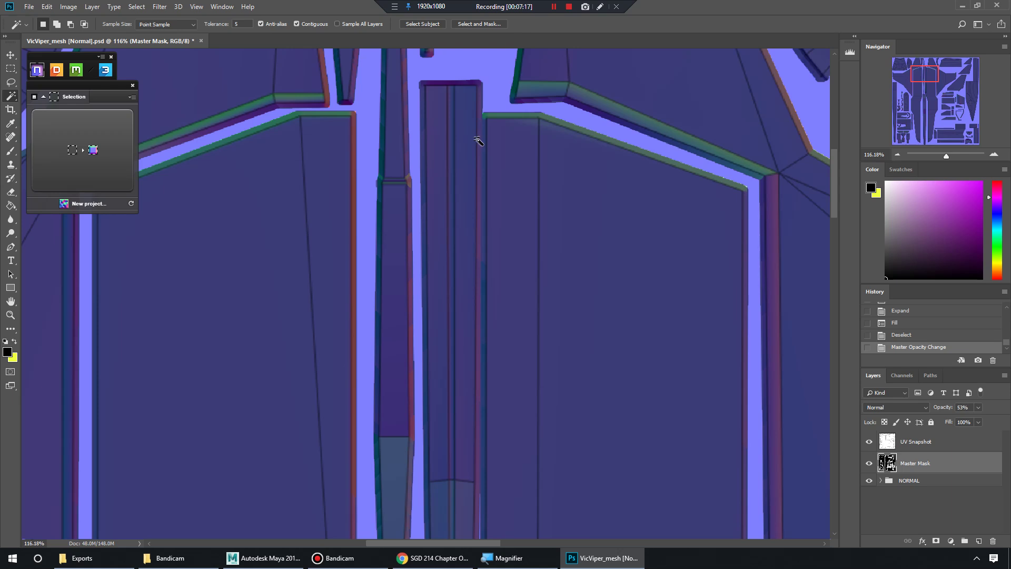
scroll(476, 169, up, 2)
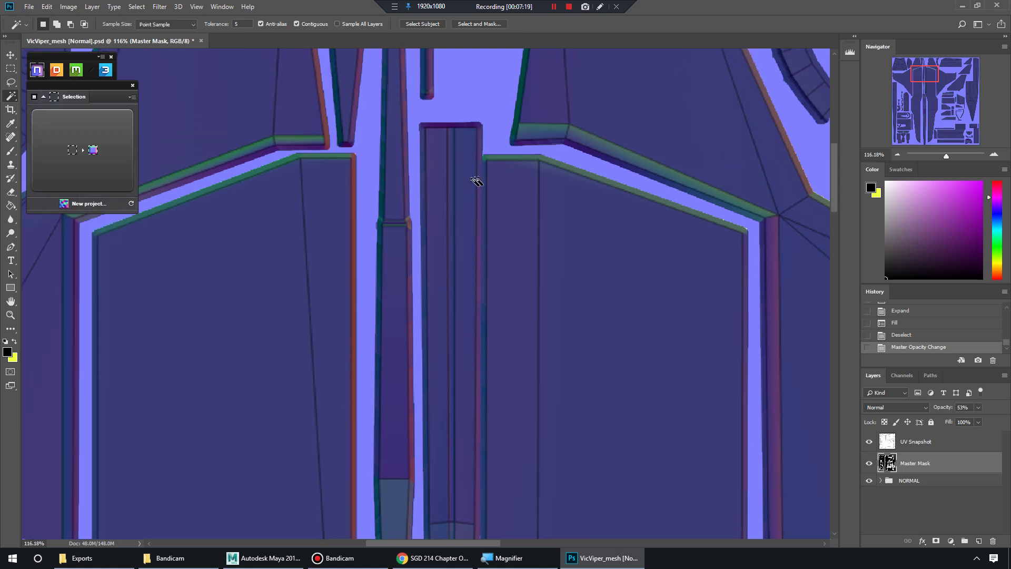
key(e)
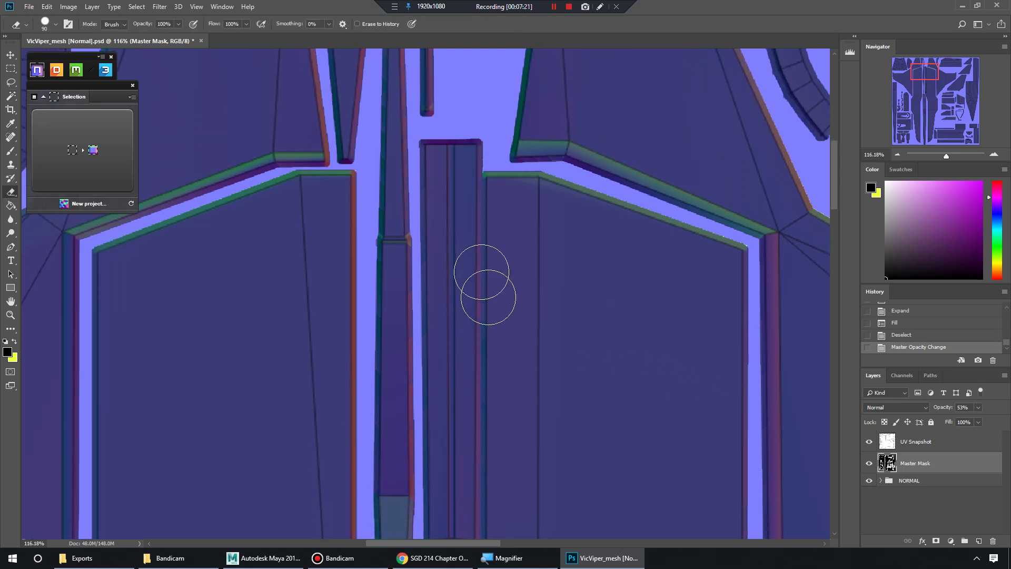
key(bracketleft)
key(bracketleft)
key(bracketleft)
key(bracketleft)
mouse_move(483, 173)
mouse_down()
mouse_move(489, 374)
mouse_move(469, 558)
mouse_move(467, 531)
mouse_up()
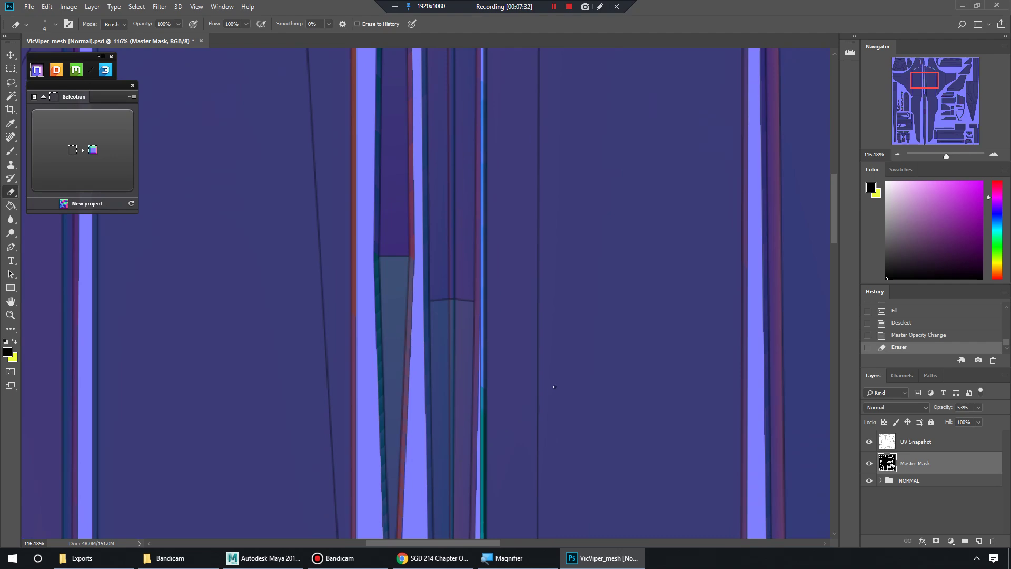
scroll(563, 378, down, 5)
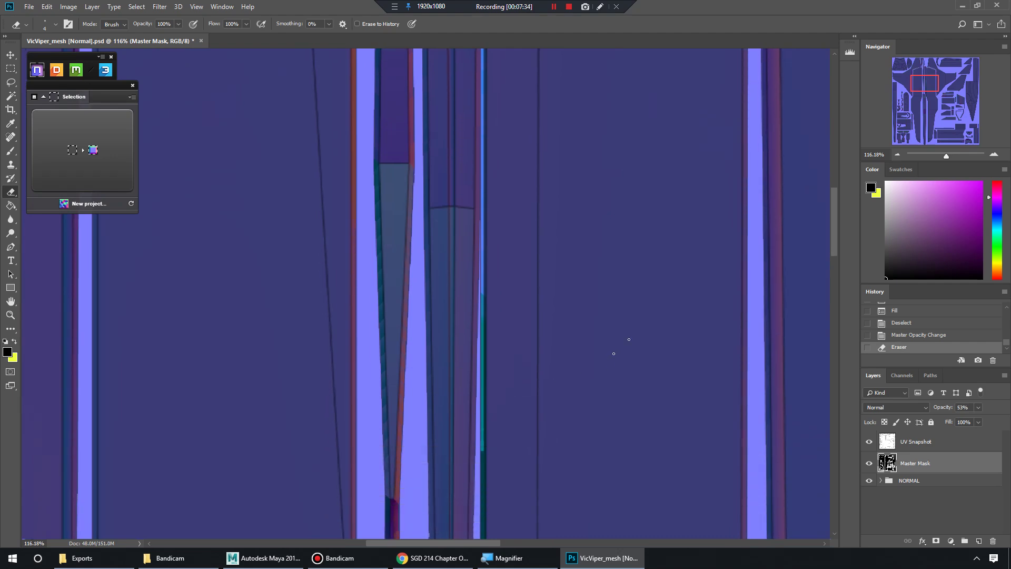
Erase a horizontal gap between the striped rectangular shell near the map's lower left and the smaller shell below it.
drag(948, 158, 947, 154)
drag(931, 93, 949, 155)
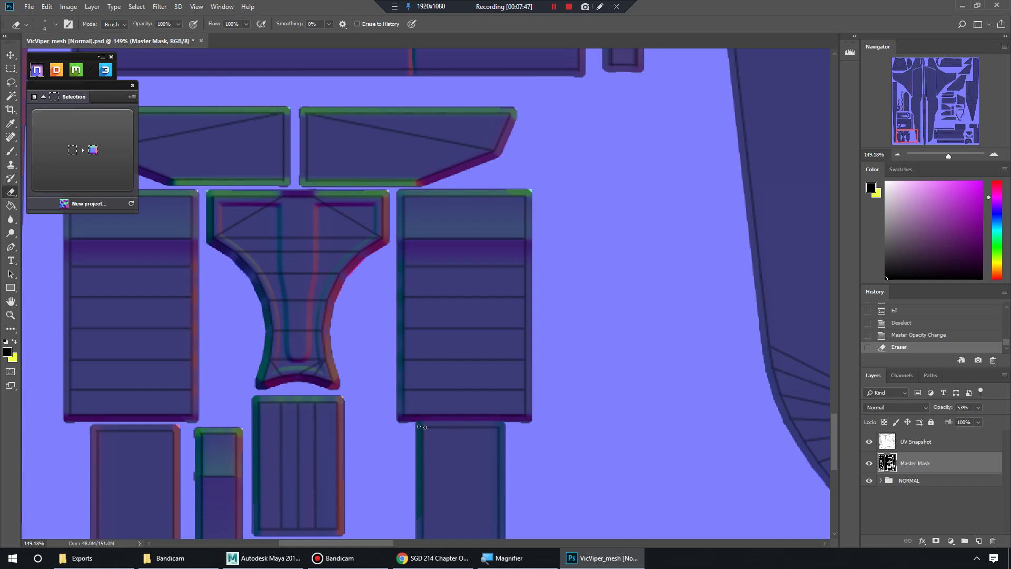
drag(401, 423, 585, 427)
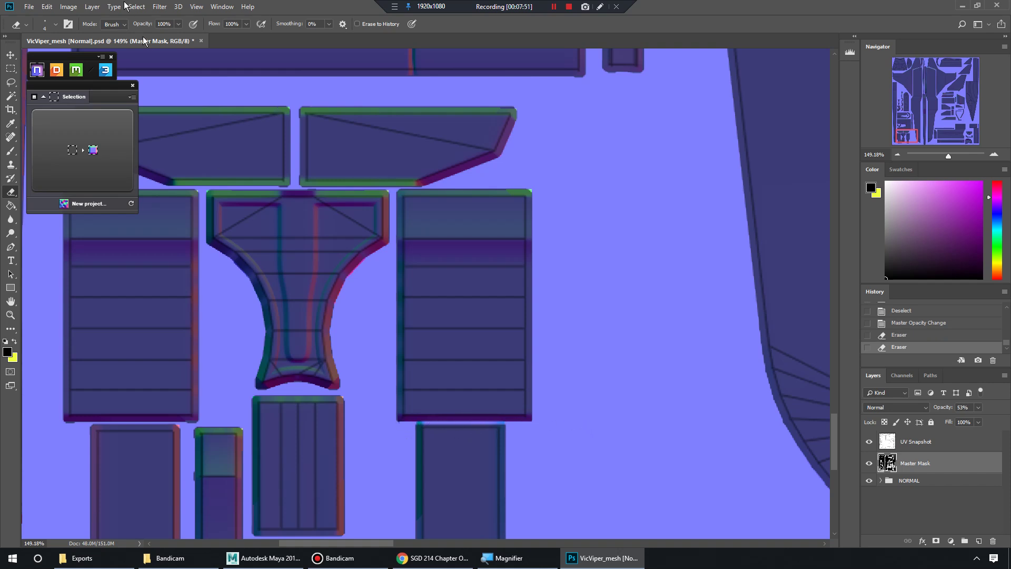
Set the eraser to the Hard Round tip at 4 px and clean up the padding along the striped rectangular shell's lower edge.
click(44, 25)
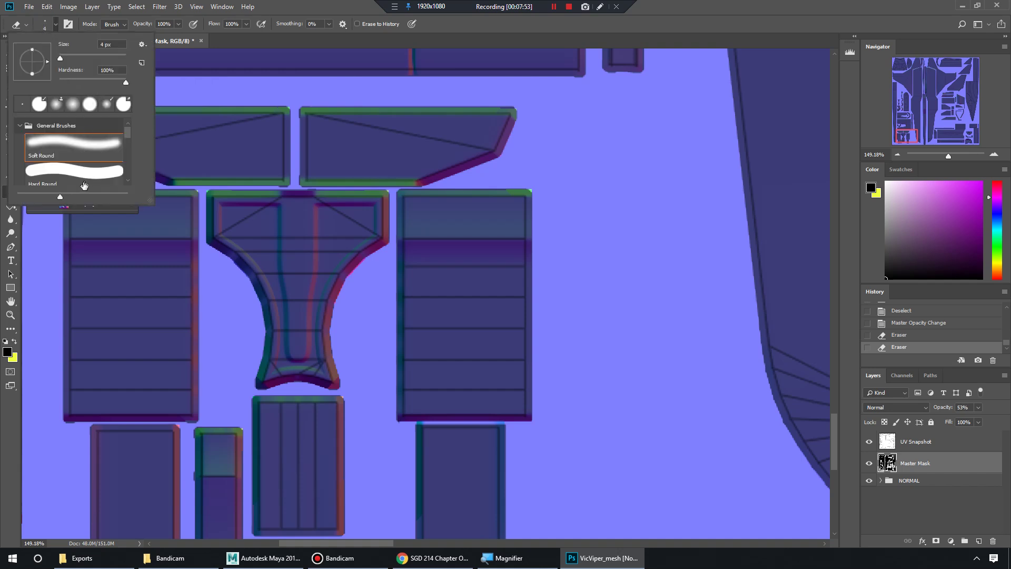
scroll(84, 179, up, 1)
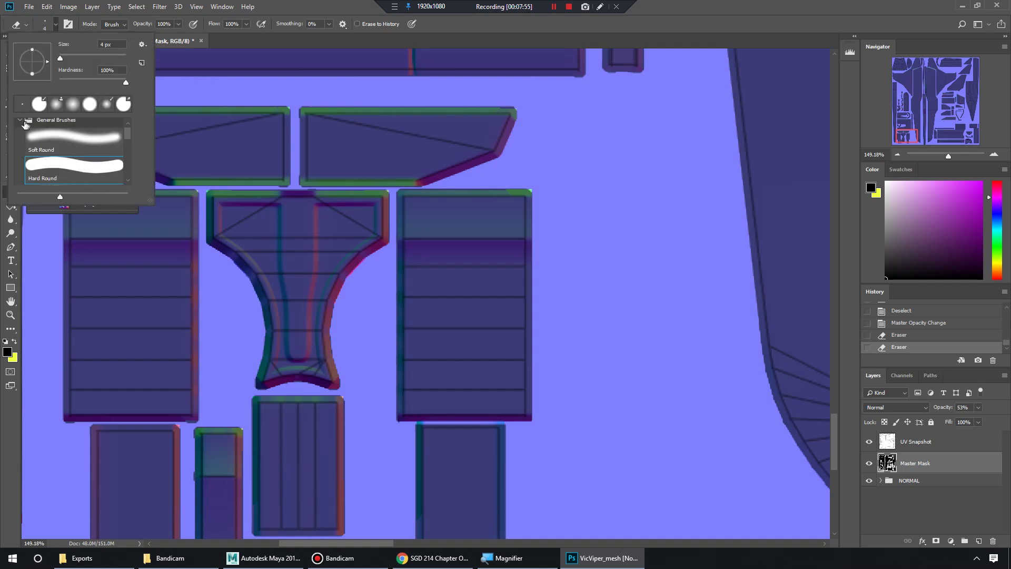
scroll(26, 130, up, 1)
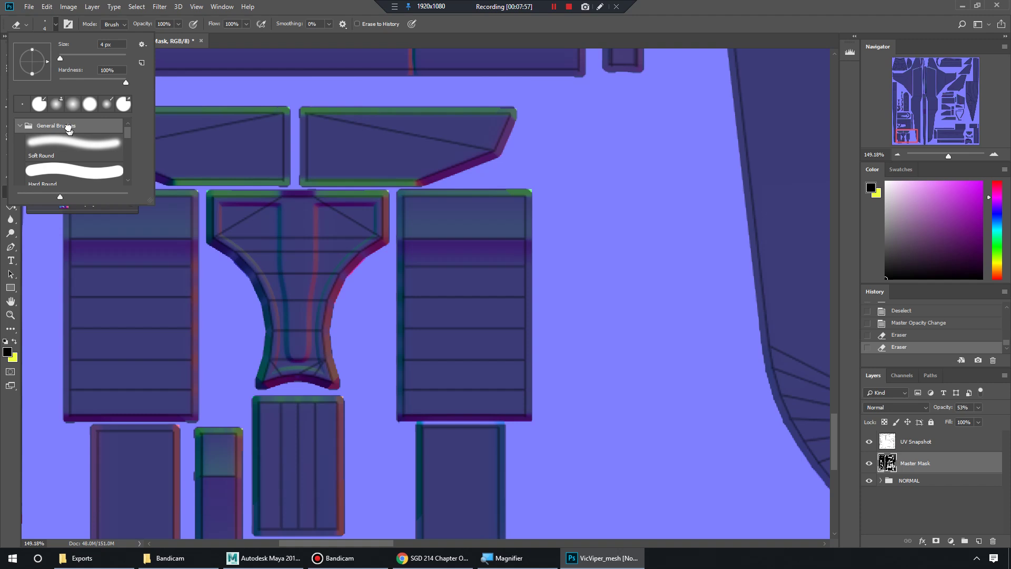
click(20, 126)
click(20, 126)
scroll(55, 169, down, 1)
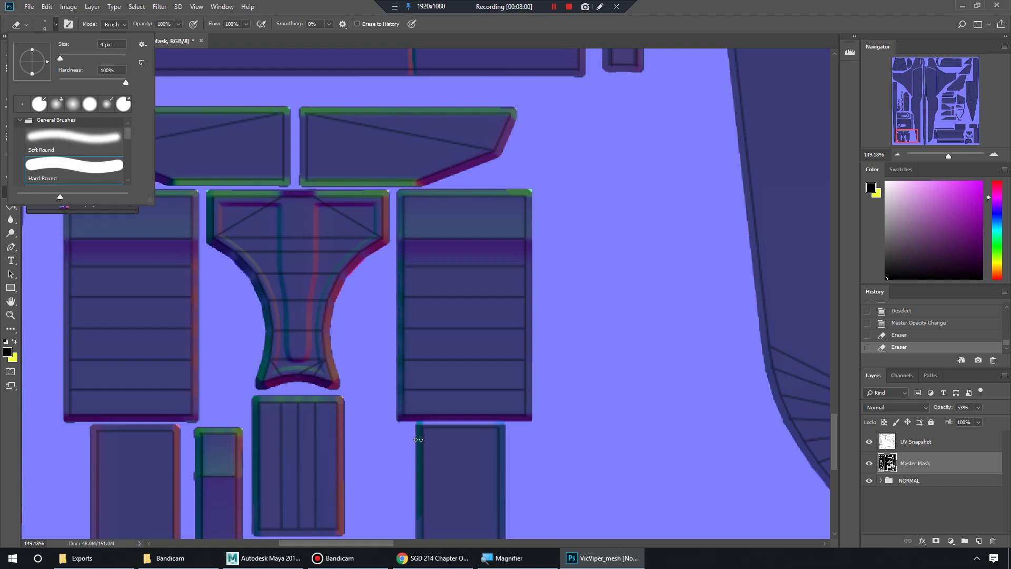
click(392, 423)
click(392, 423)
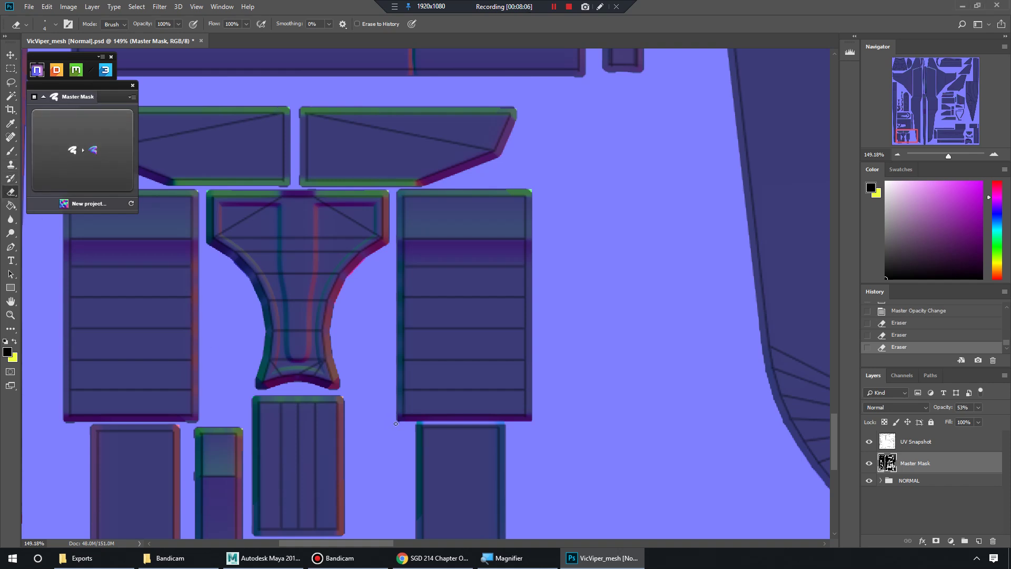
drag(449, 422, 557, 420)
shift+click(430, 266)
mouse_move(429, 266)
mouse_down()
mouse_move(522, 266)
mouse_move(406, 266)
mouse_up()
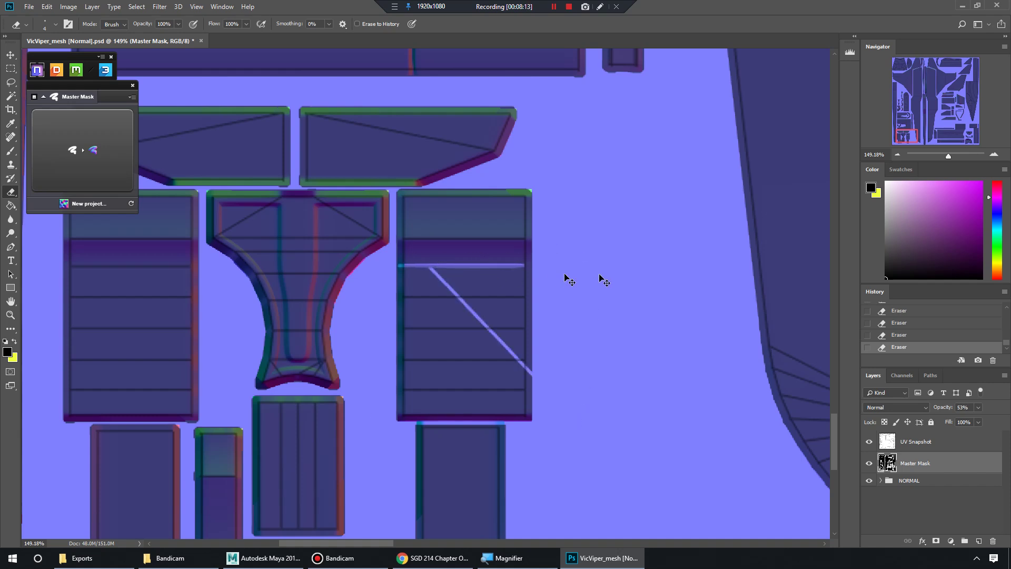
key(ctrl+z)
Erase the touching padding between the small curved shell's upper end and the slanted edge of the large notched panel.
scroll(331, 284, down, 3)
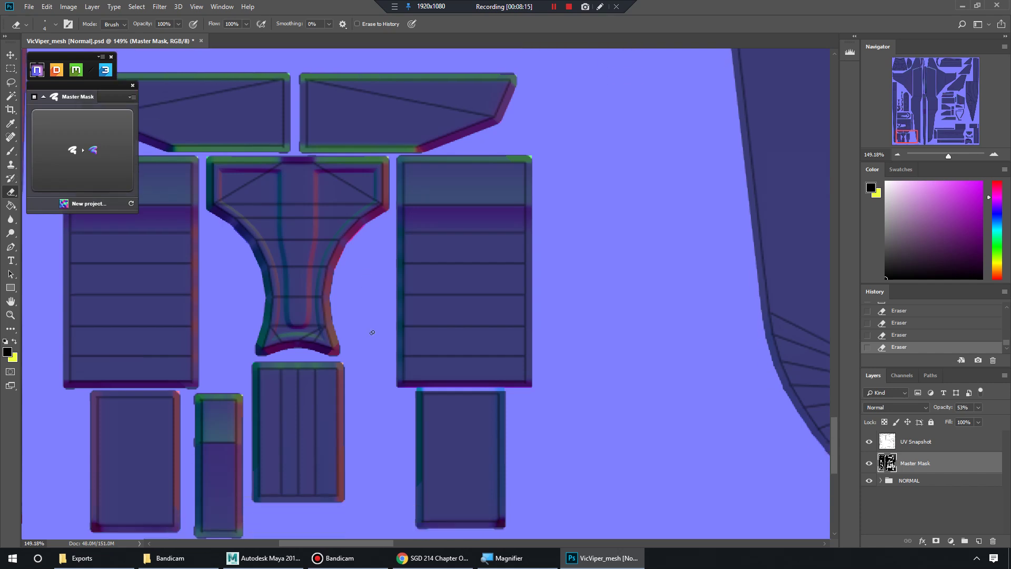
scroll(357, 320, up, 12)
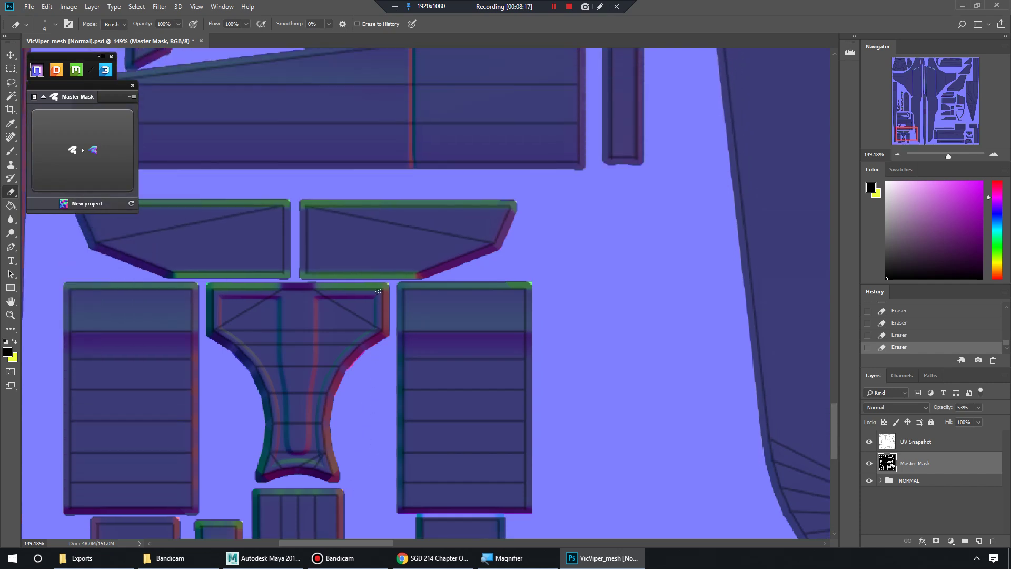
scroll(377, 300, up, 5)
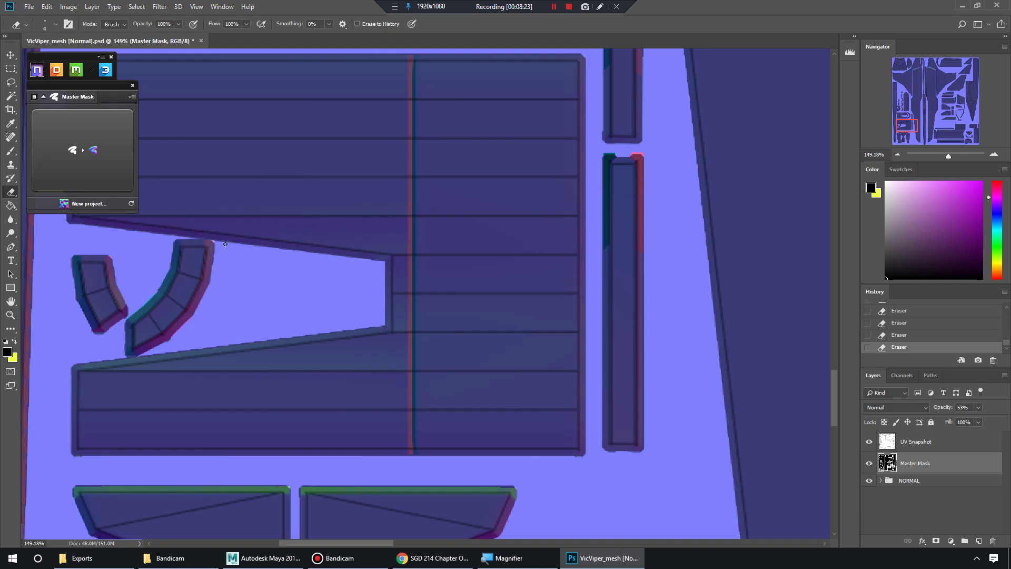
drag(231, 247, 175, 237)
Examine the remaining shells across the map for touching padding, ending at the half-round vent shell near the lower right.
scroll(264, 268, up, 5)
scroll(353, 293, up, 8)
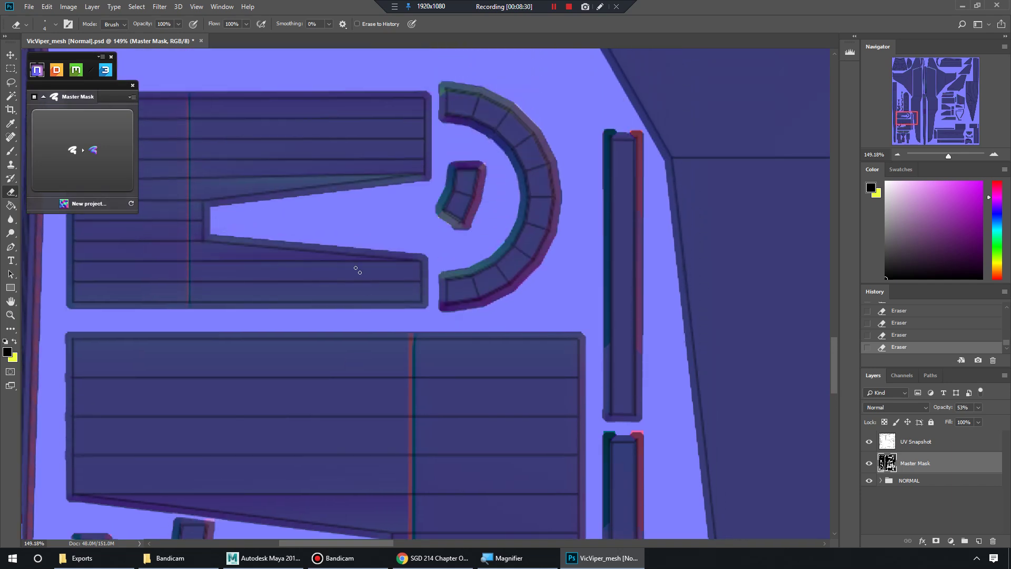
scroll(360, 259, up, 8)
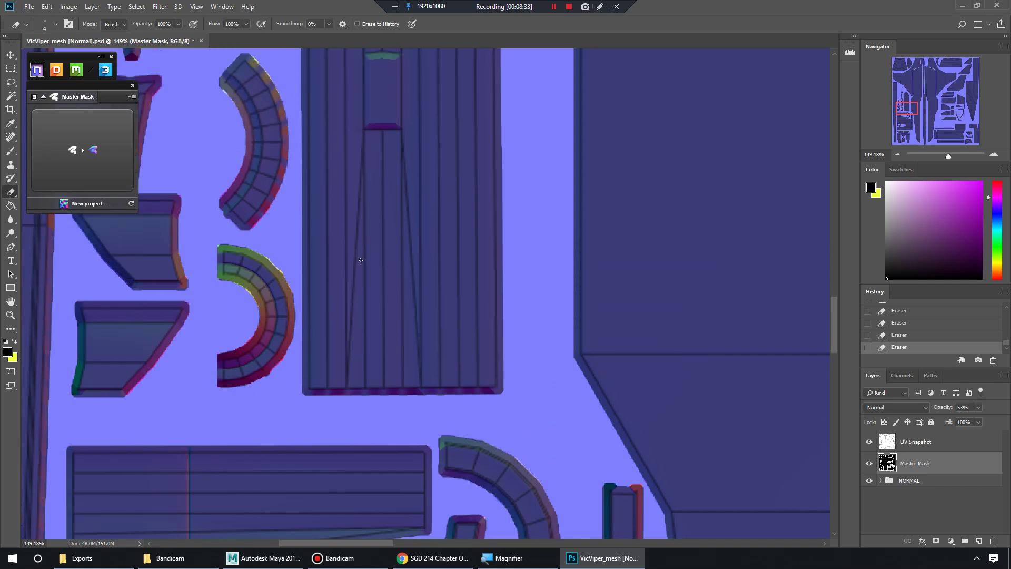
scroll(377, 262, up, 7)
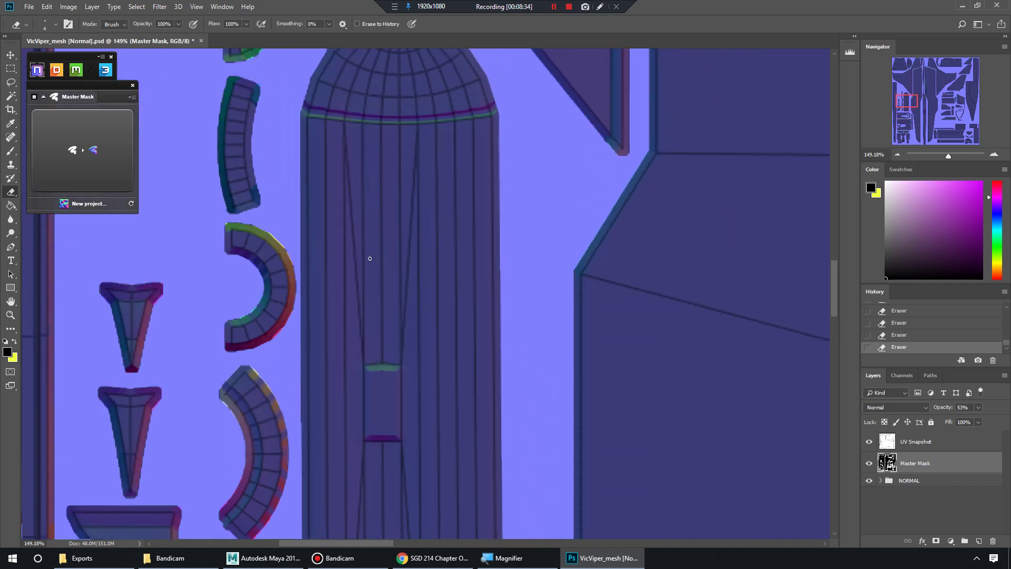
scroll(389, 263, up, 7)
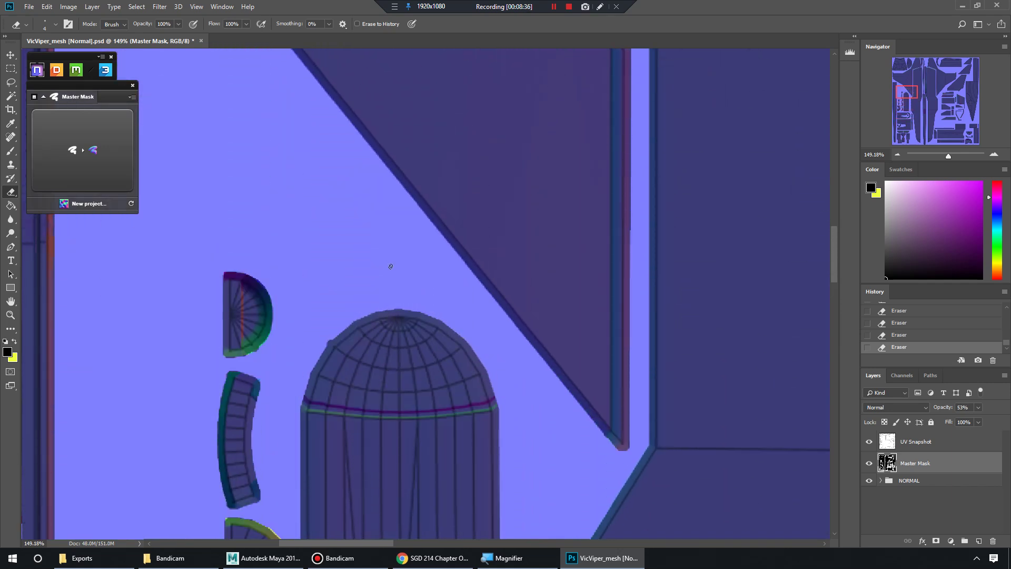
scroll(400, 263, up, 5)
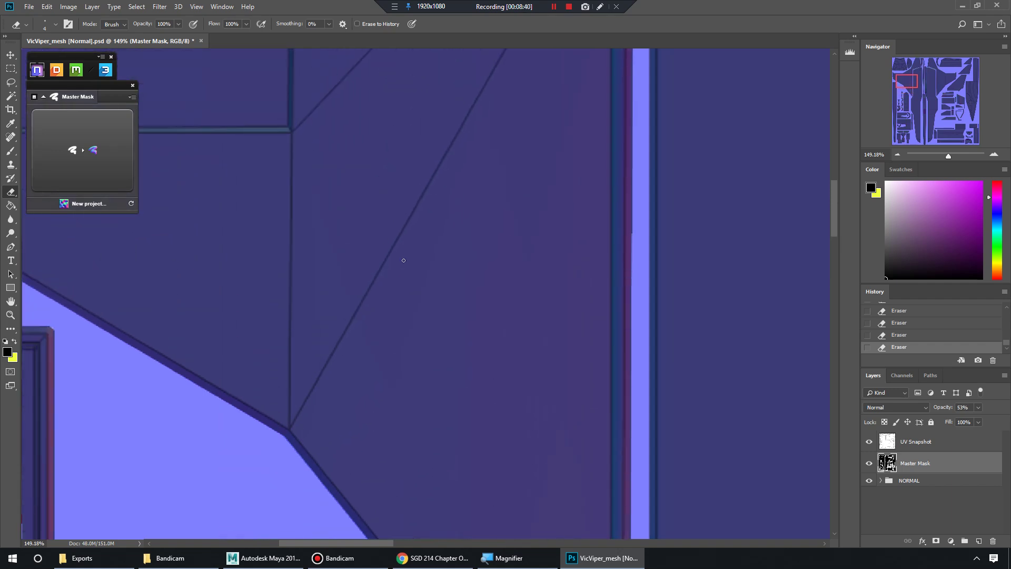
key(ctrl+0)
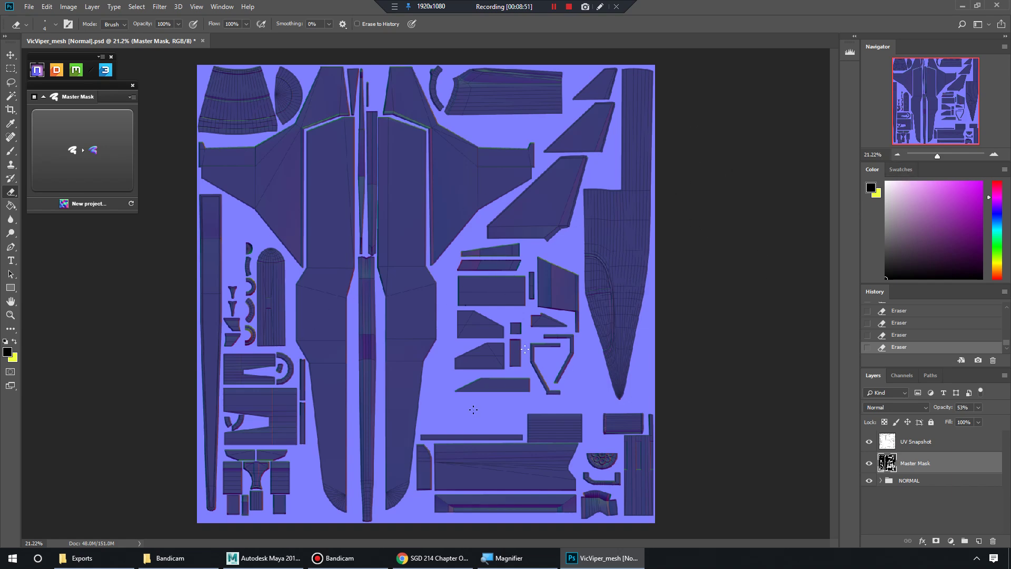
drag(938, 155, 940, 154)
drag(947, 119, 949, 136)
click(943, 155)
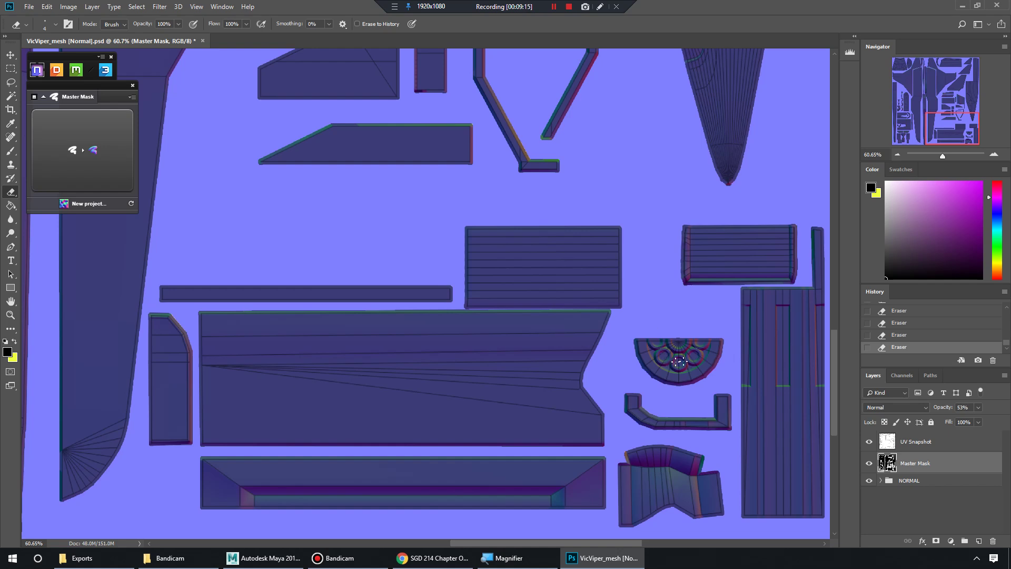
drag(944, 157, 964, 132)
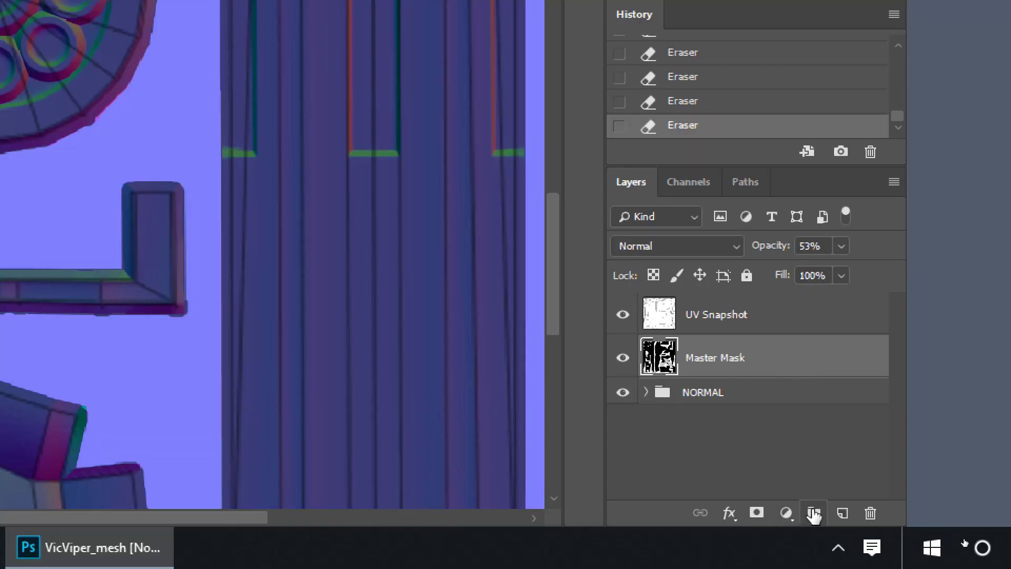
Create a new layer group above the Master Mask layer and name it Masks.
click(814, 514)
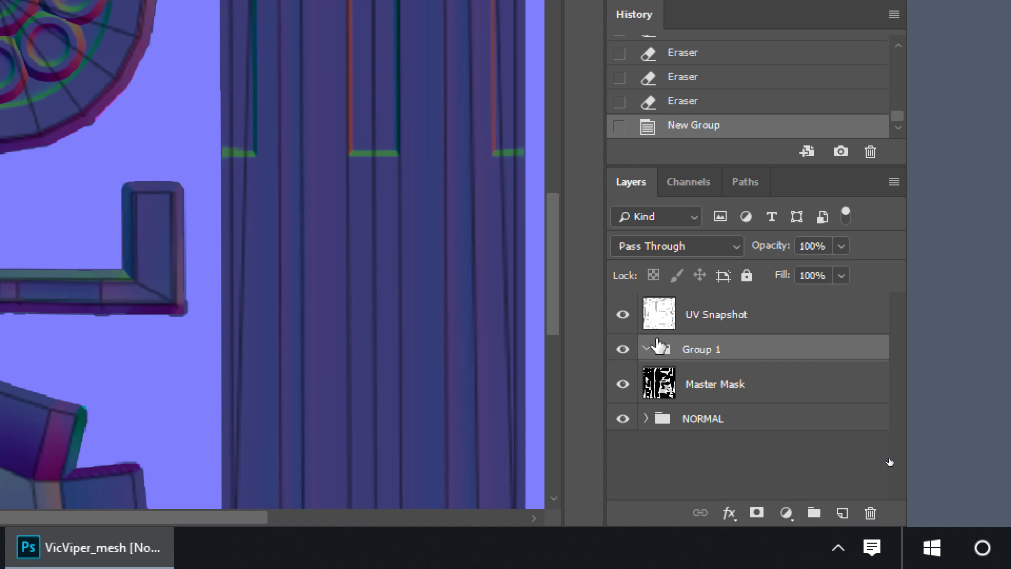
double_click(706, 350)
text(Masks)
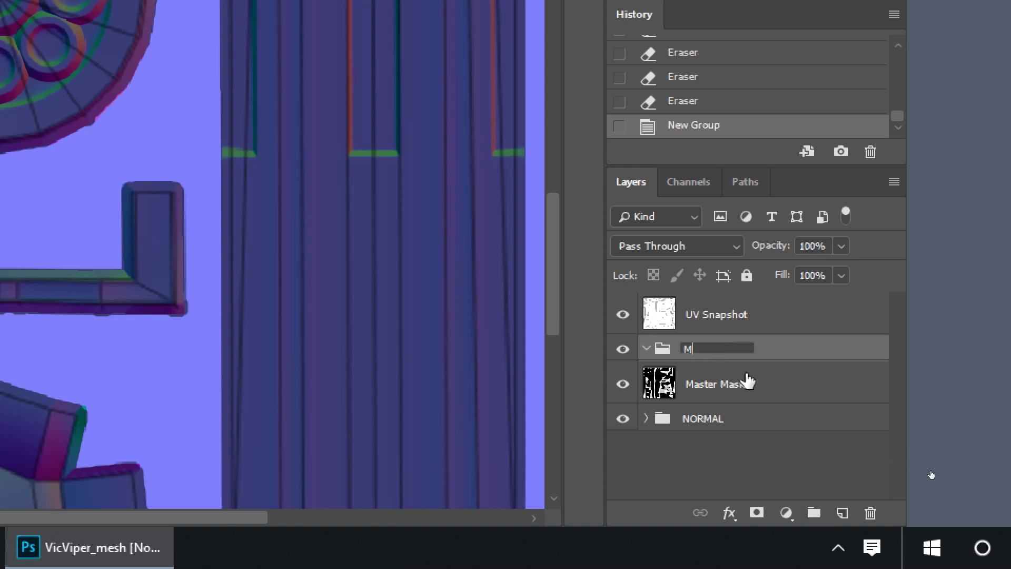
key(Return)
Move the Master Mask layer into the Masks group and add a new empty layer above it.
drag(719, 384, 718, 349)
click(722, 350)
click(735, 385)
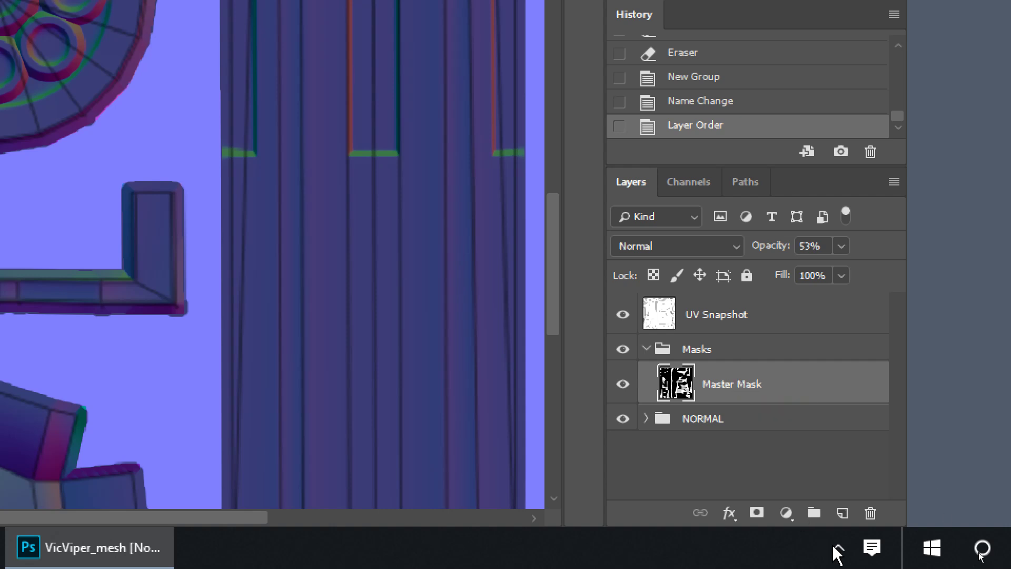
click(843, 512)
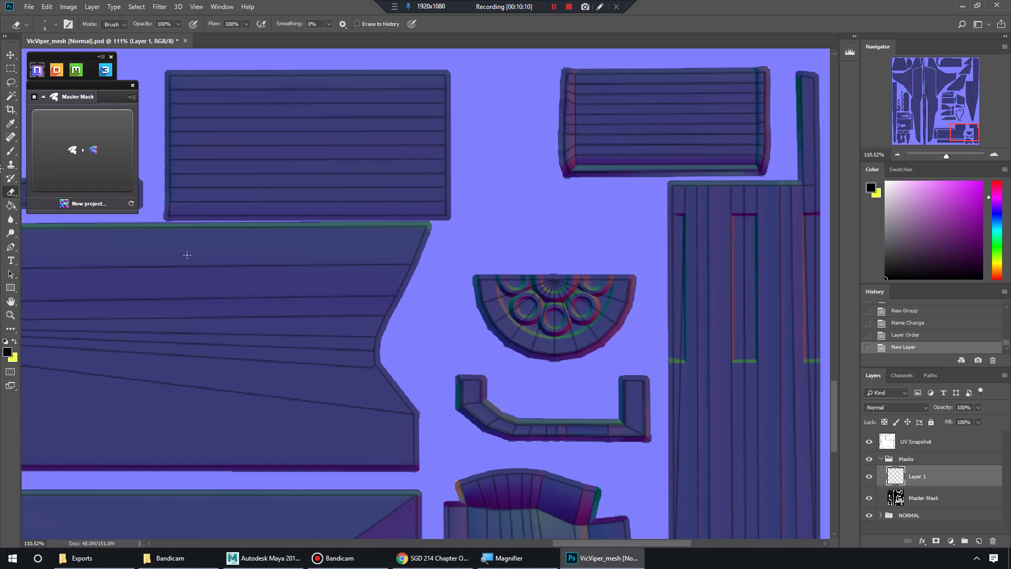
Enlarge the brush to 200 px to match the circular detail area of the half-round vent shell.
key(b)
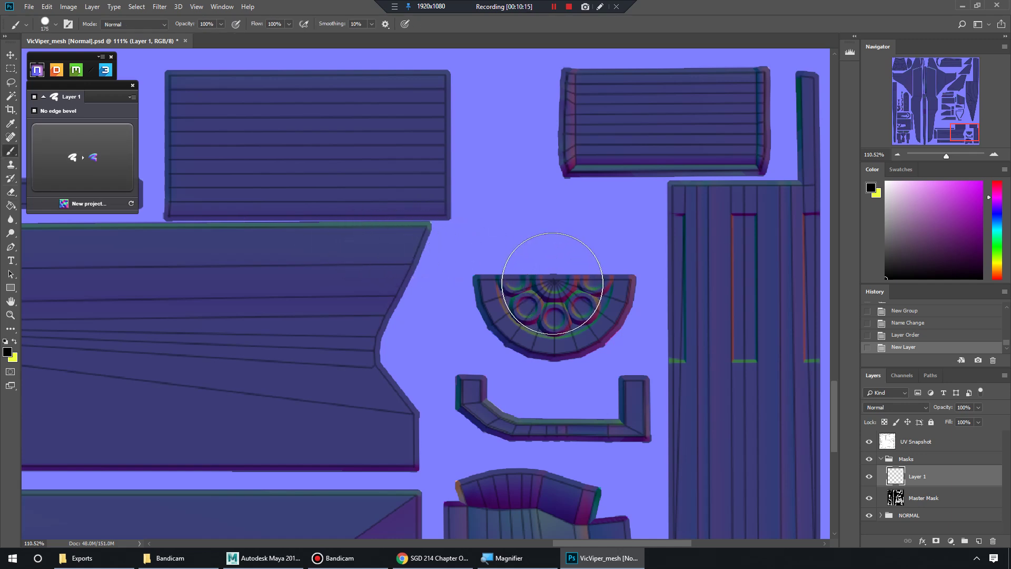
key(bracketright)
key(bracketright)
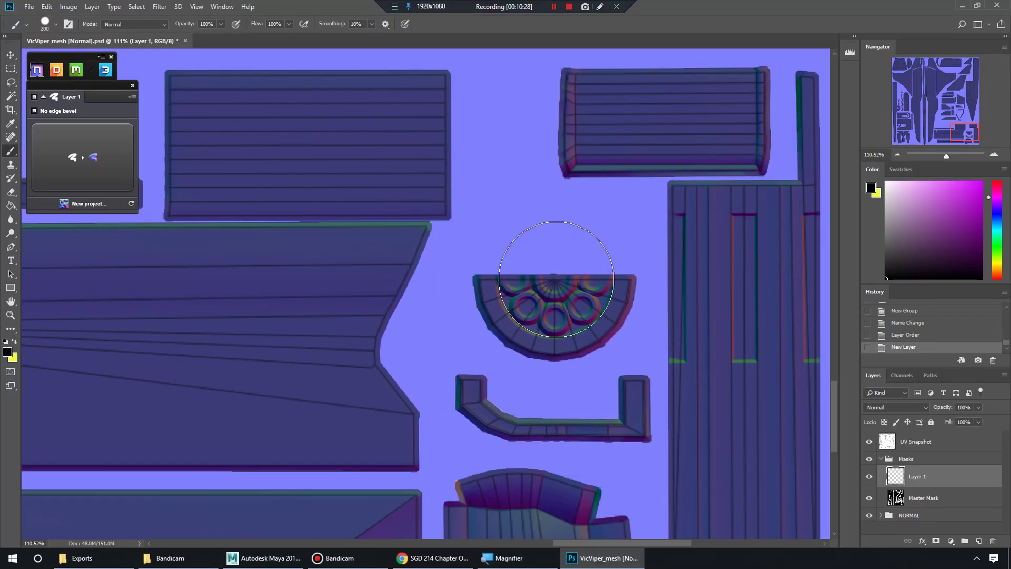
Draw a circular marquee selection centred on the half-round vent shell's flat edge, enclosing its ring details.
click(8, 69)
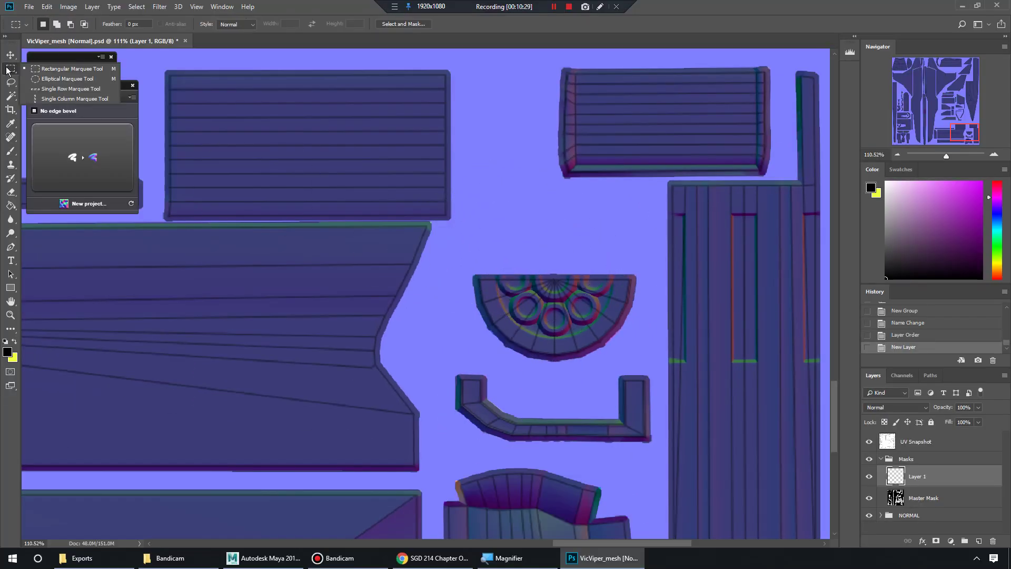
click(66, 80)
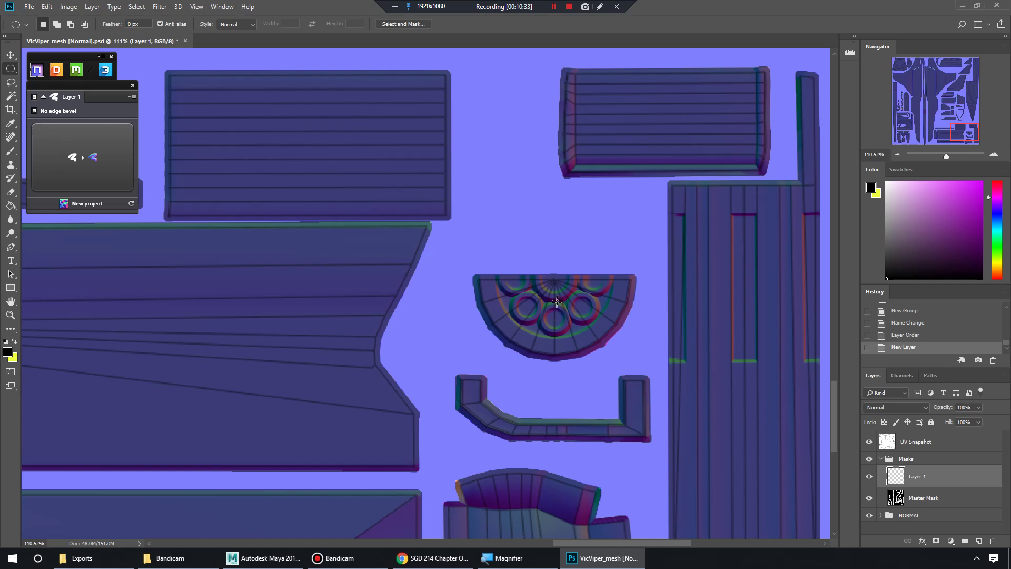
drag(554, 282, 602, 313)
drag(552, 284, 605, 324)
click(598, 310)
drag(554, 278, 630, 334)
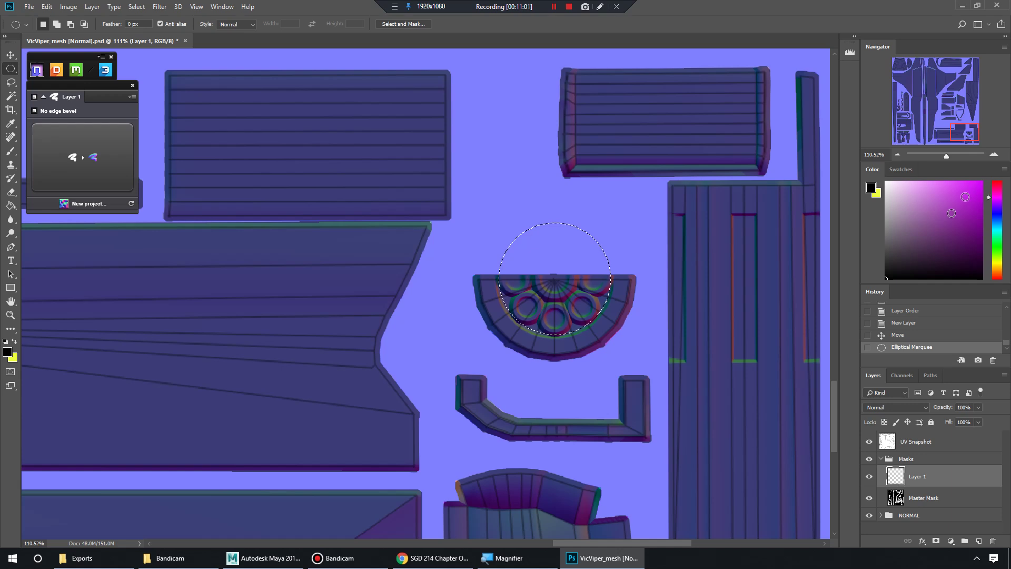
Fill the circular selection on Layer 1 with bright red and deselect it.
drag(997, 199, 997, 181)
drag(943, 199, 993, 181)
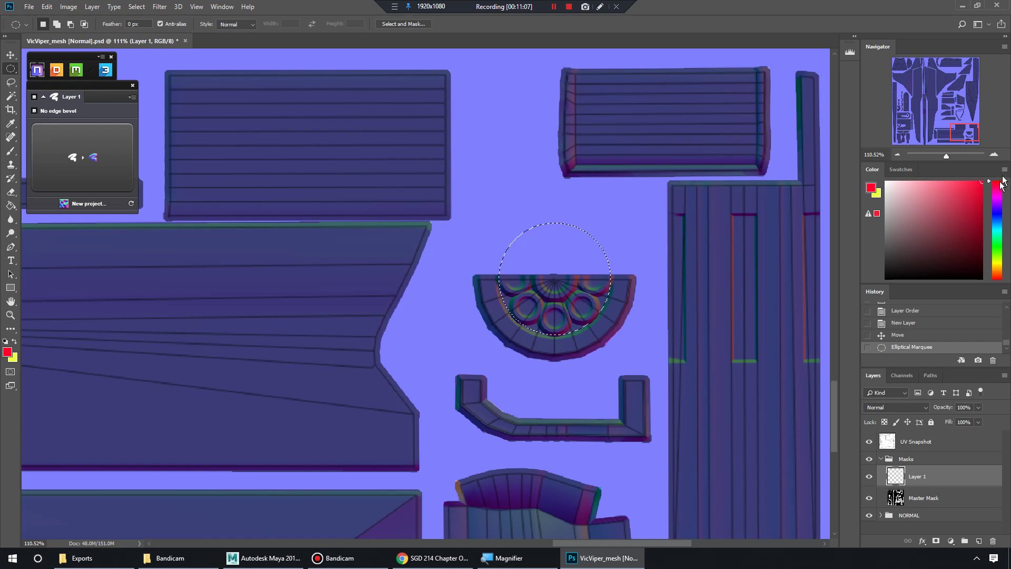
click(981, 183)
key(alt)
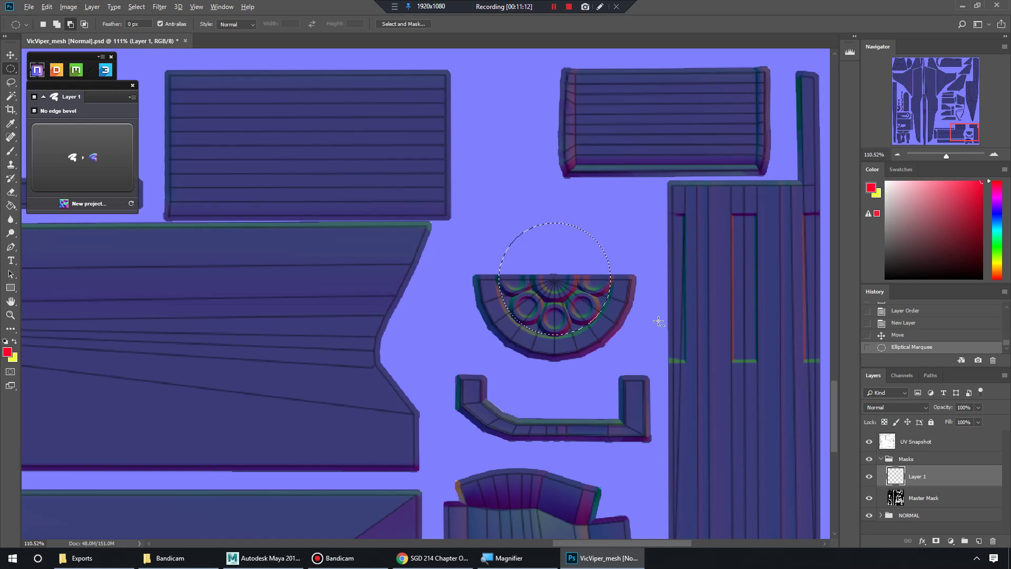
key(alt+BackSpace)
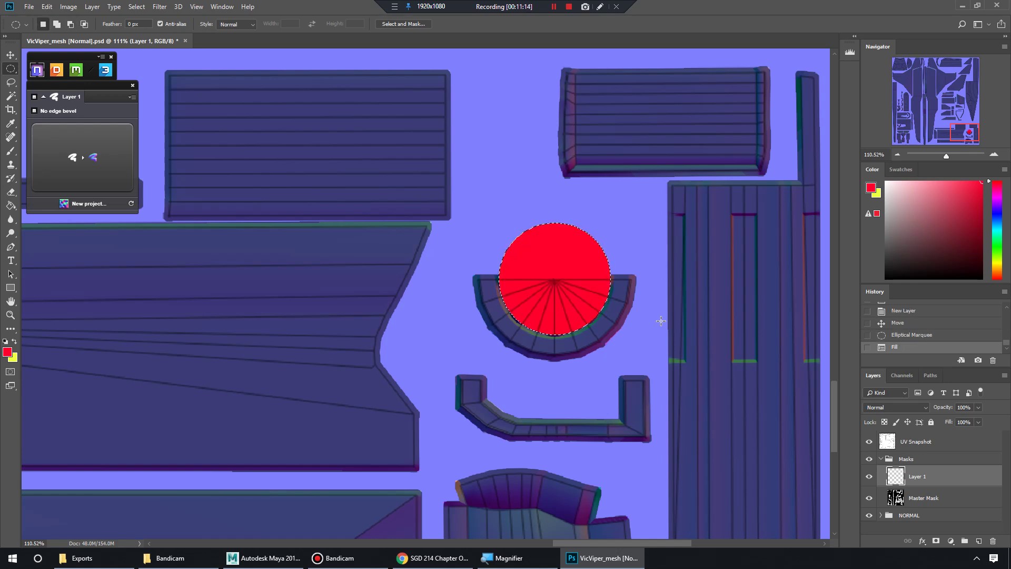
click(572, 297)
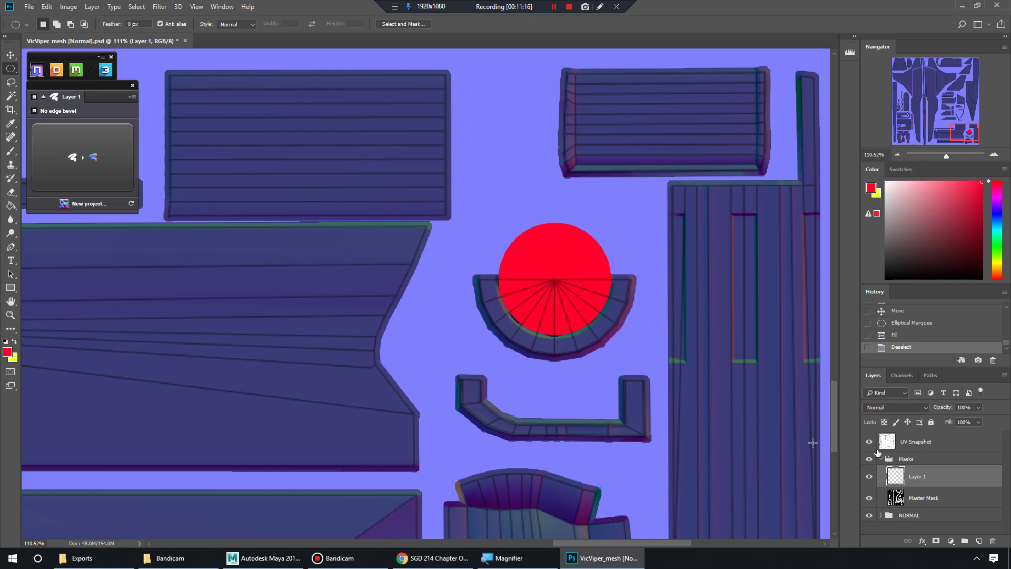
Lower the opacity of the red circle's layer to 22% so the vent details show through.
click(978, 408)
drag(982, 418, 937, 420)
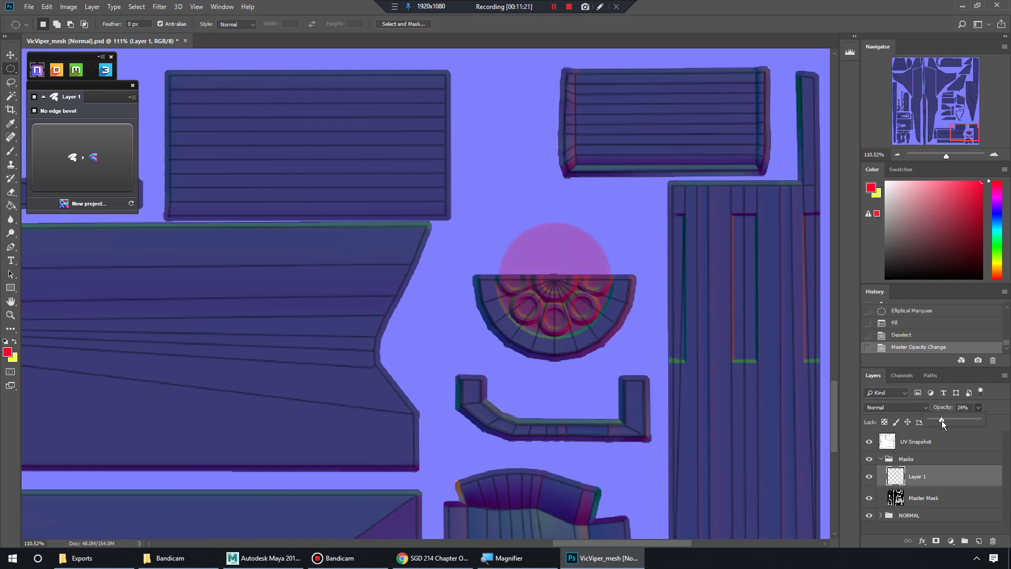
drag(947, 156, 971, 135)
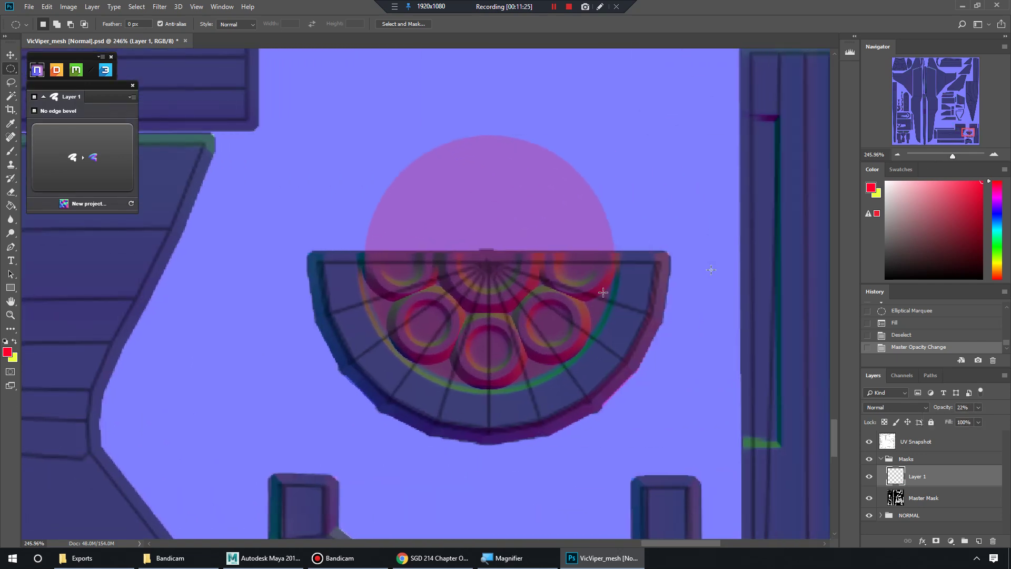
Add a new layer above the red circle's layer and rename the red circle's layer to gun base.
click(979, 541)
click(869, 499)
click(869, 499)
double_click(918, 499)
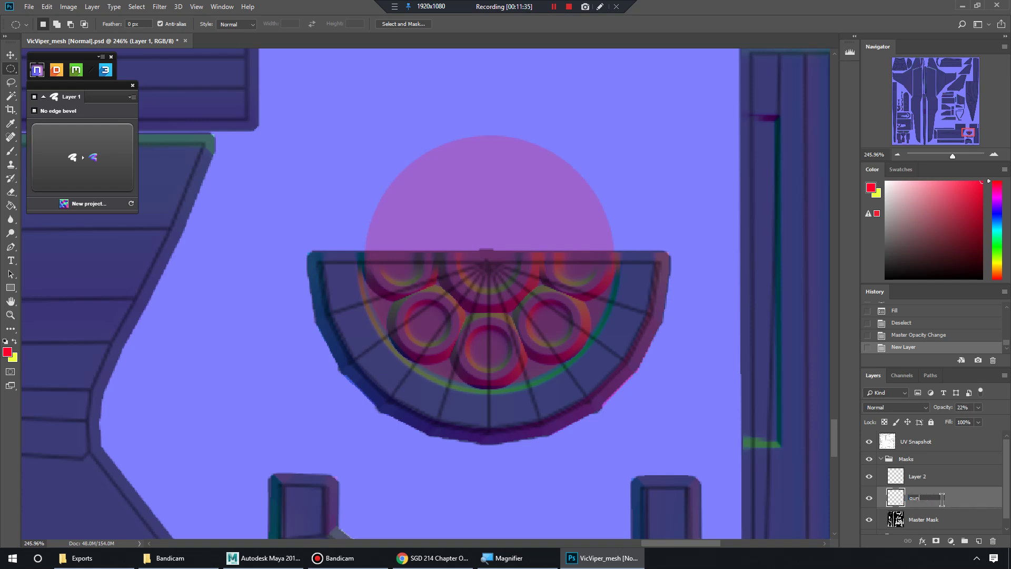
key(Return)
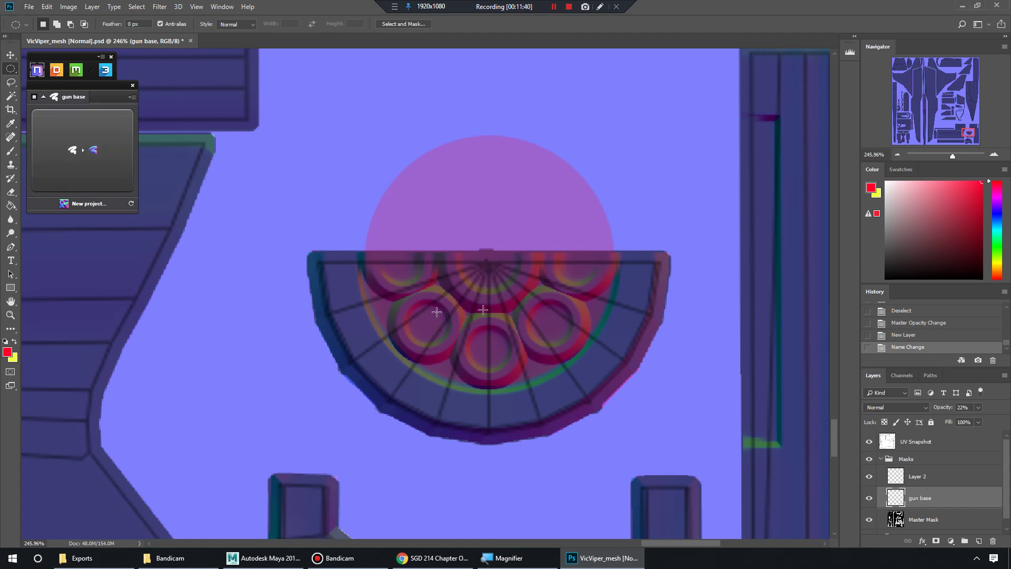
Make Layer 2 the active layer and set the foreground colour to purple.
click(937, 477)
drag(996, 192, 999, 206)
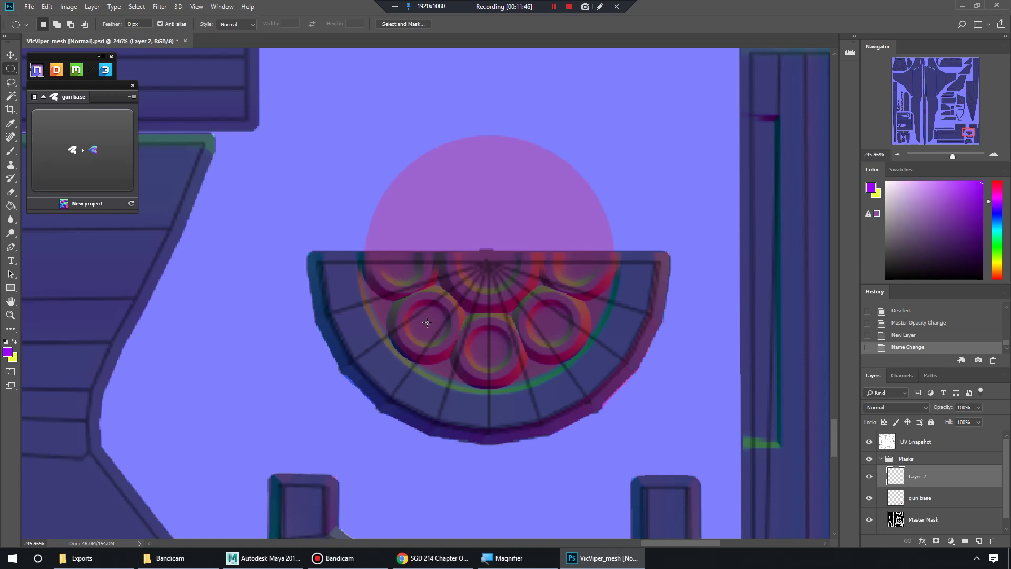
drag(426, 322, 457, 348)
click(476, 322)
drag(405, 293, 469, 369)
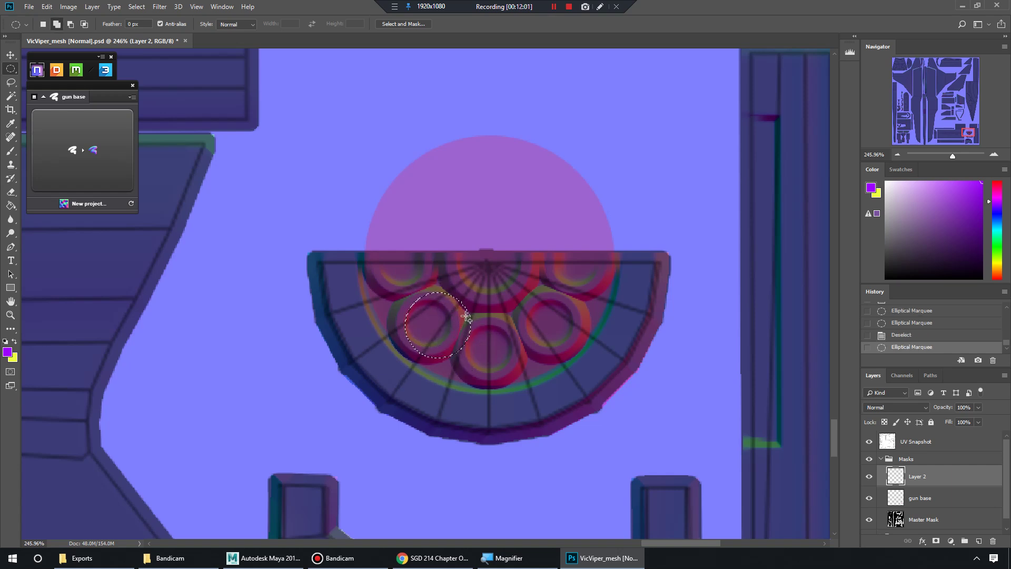
key(alt)
drag(456, 337, 463, 334)
key(ctrl+x)
click(503, 206)
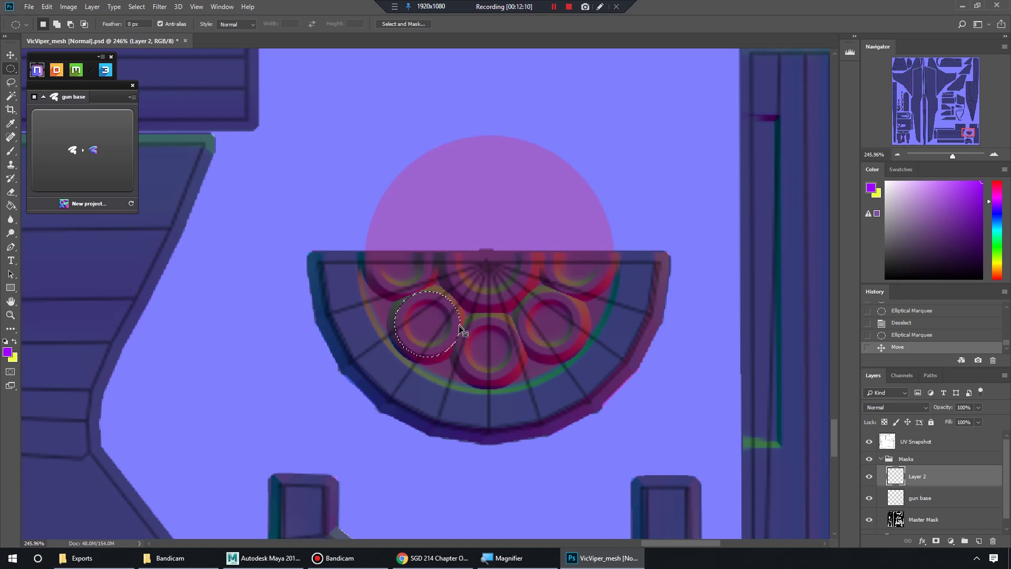
key(ctrl+x)
key(Return)
drag(460, 311, 459, 317)
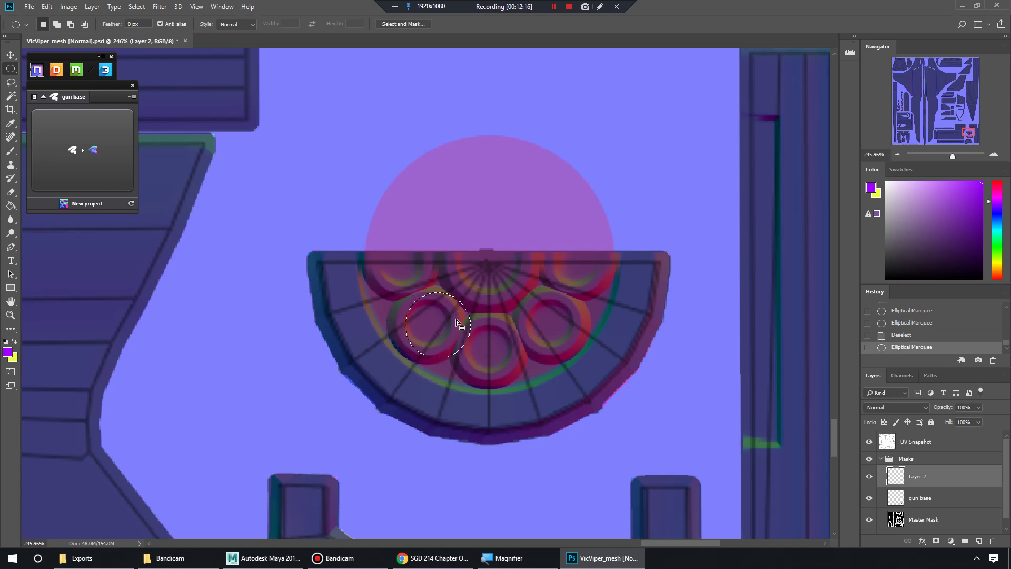
key(ctrl+d)
Paint a purple disc over each of the five outer ring details on Layer 2 with a 60 px brush.
key(b)
key(bracketleft)
key(bracketleft)
key(bracketleft)
key(bracketleft)
key(bracketleft)
key(bracketleft)
key(bracketleft)
key(bracketleft)
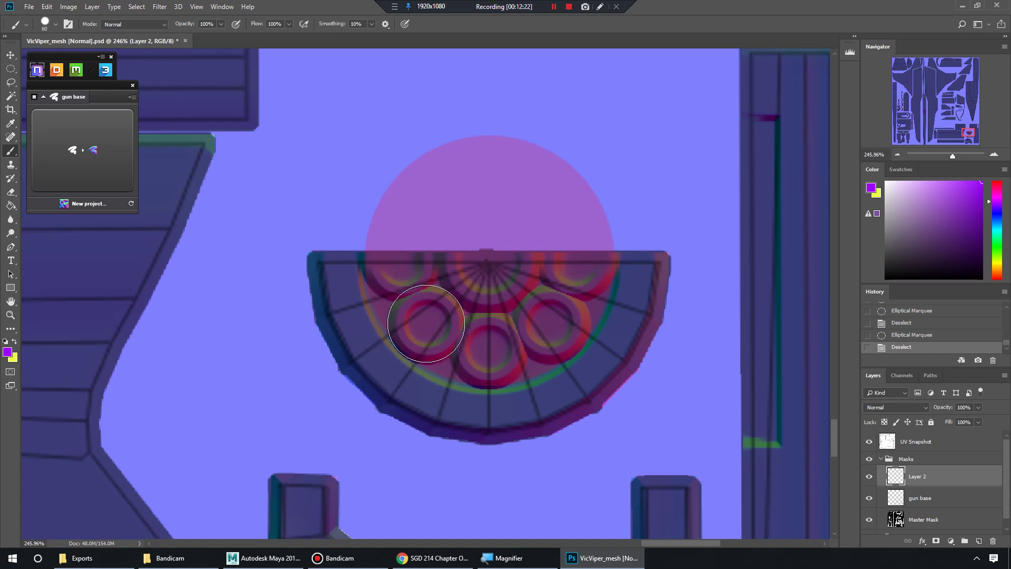
click(428, 323)
click(489, 350)
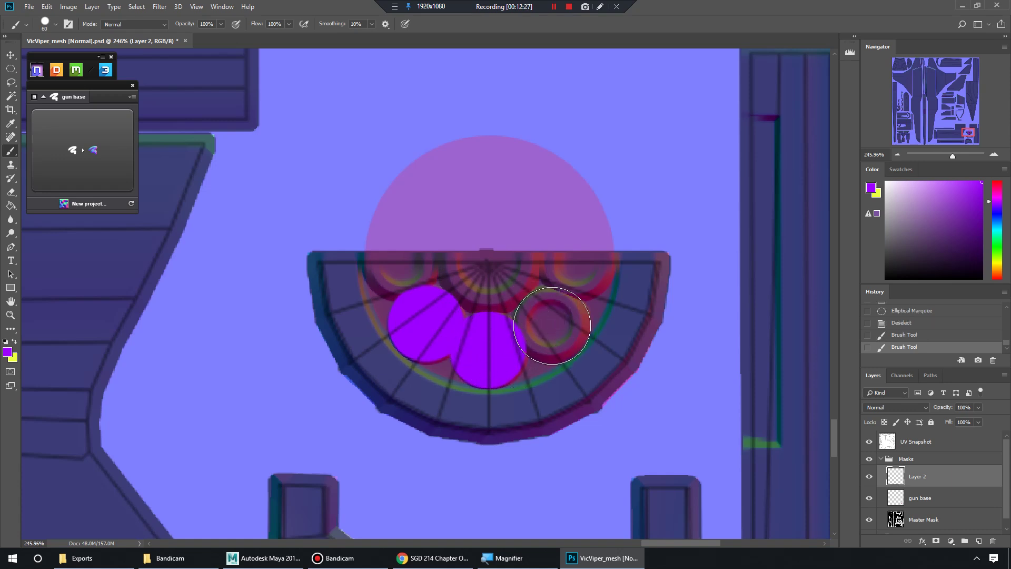
click(552, 326)
click(578, 264)
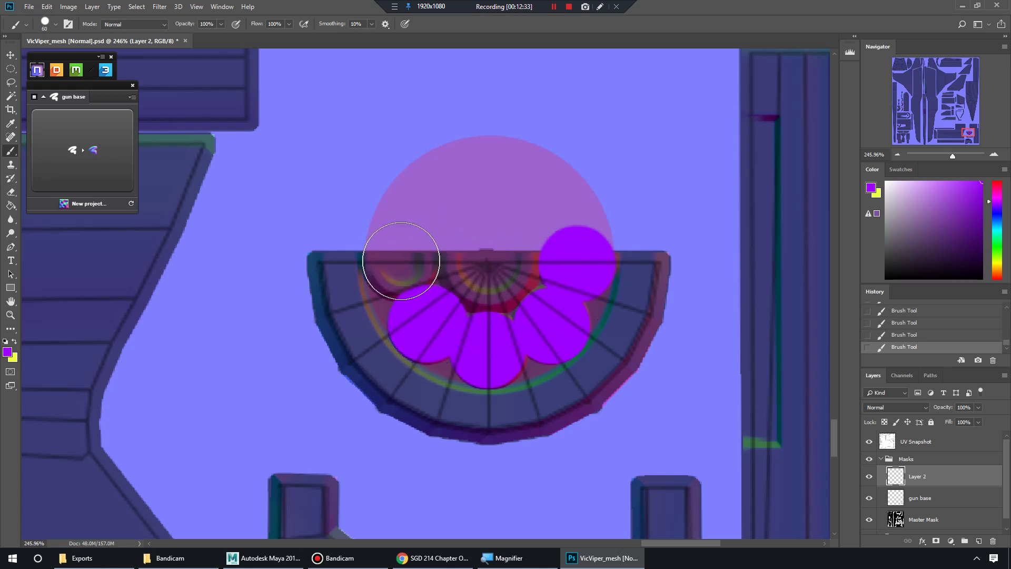
click(401, 262)
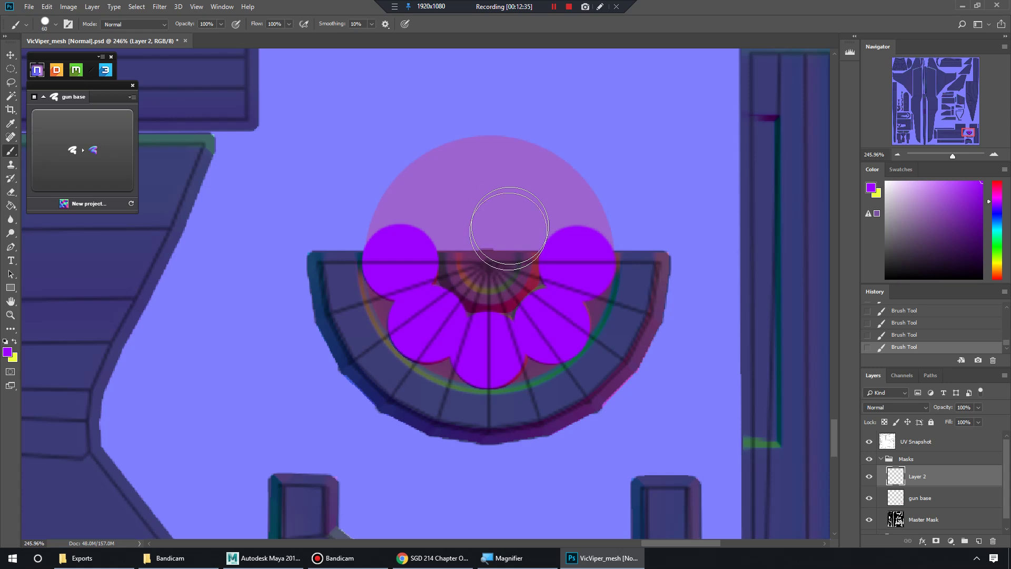
key(bracketright)
key(bracketright)
key(bracketright)
key(bracketleft)
key(bracketright)
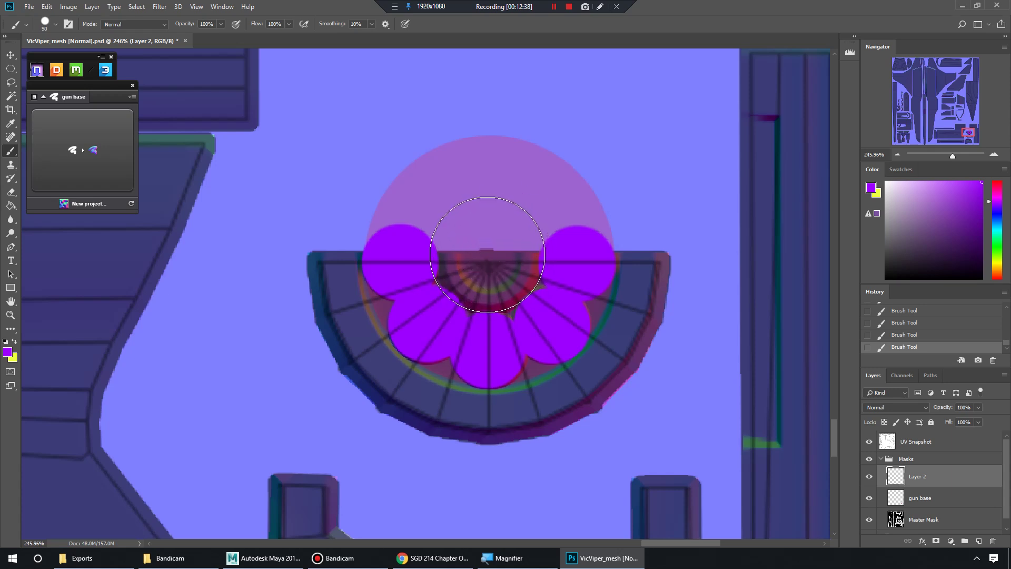
key(bracketleft)
key(bracketright)
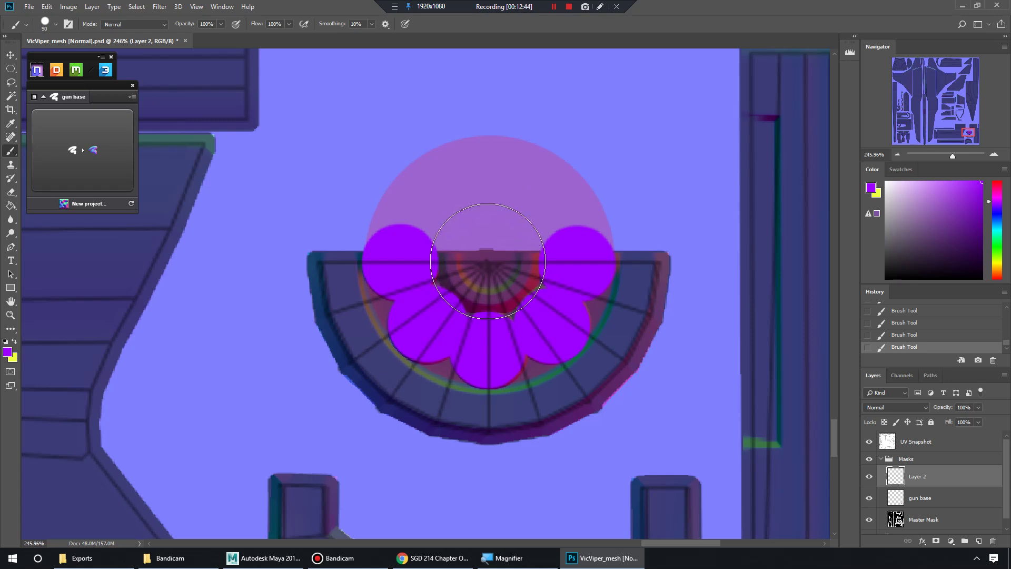
Draw a circular marquee around the central ring detail, fill it with purple on Layer 2 and deselect.
key(m)
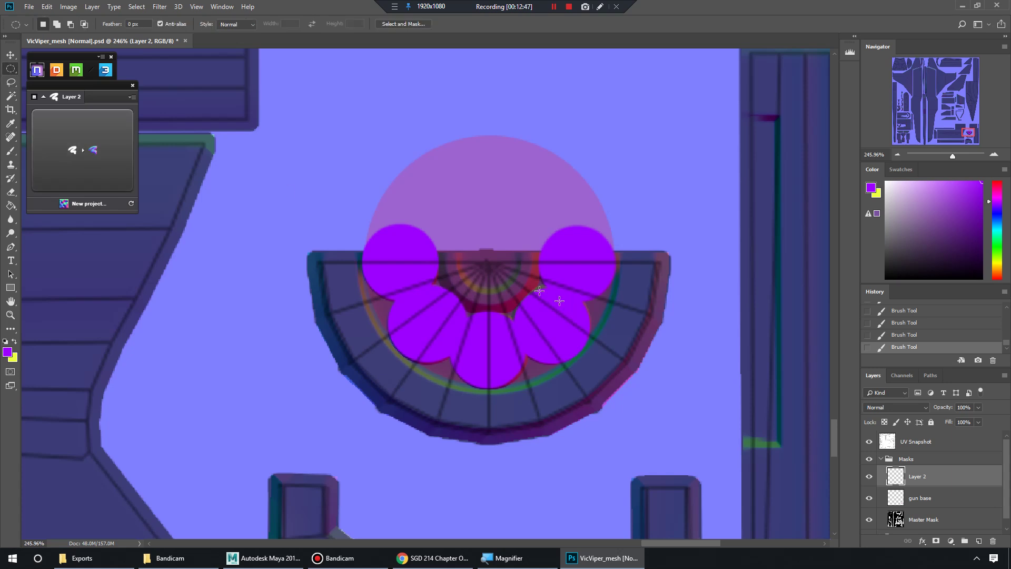
click(488, 262)
drag(487, 262, 542, 313)
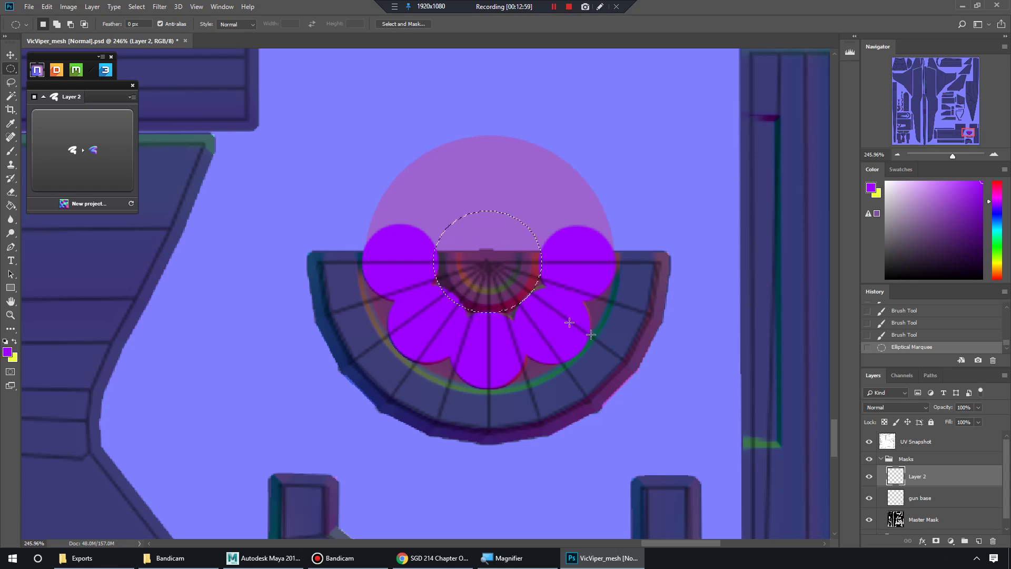
key(alt+BackSpace)
key(ctrl+d)
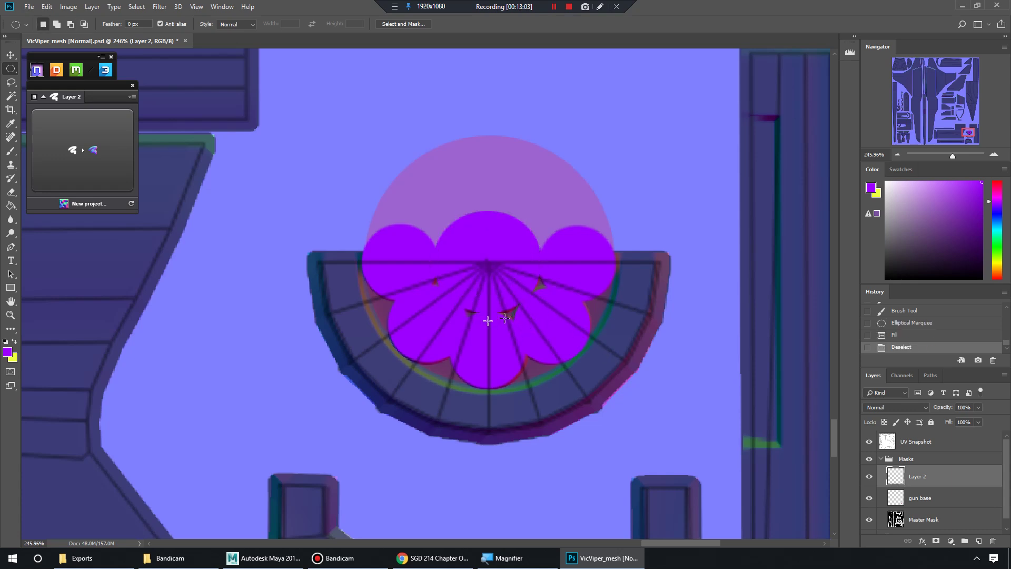
Raise the gun base layer's opacity to 100%.
click(934, 503)
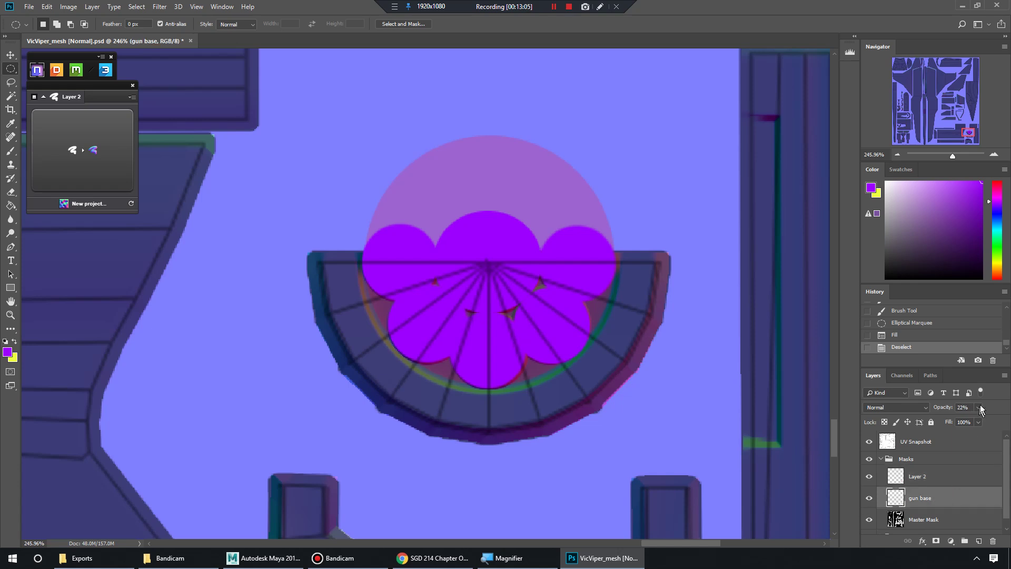
drag(974, 415, 1004, 420)
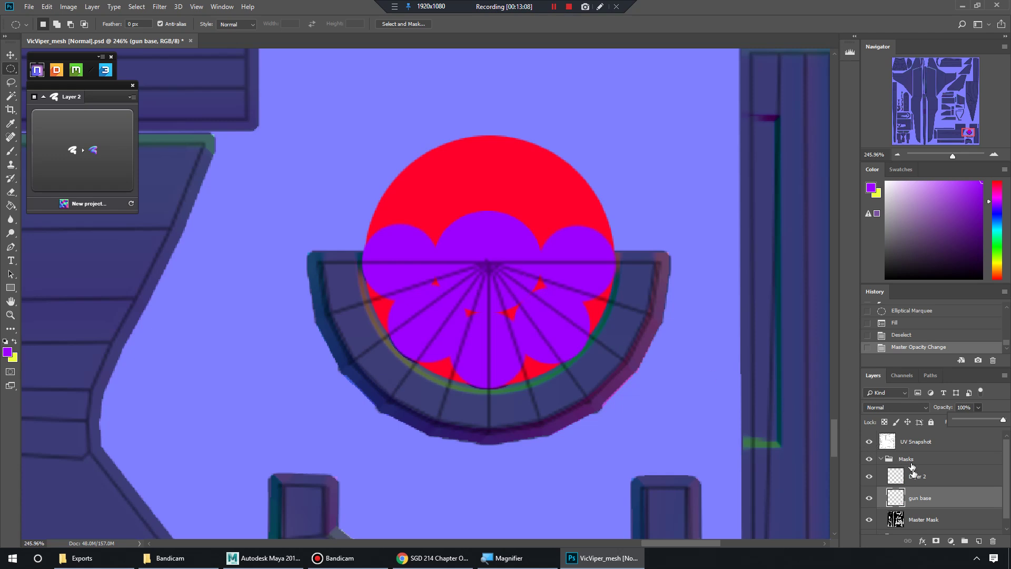
Rename Layer 2 to gun barrels and set the opacity of the gun barrels and gun base layers to 22%.
double_click(919, 476)
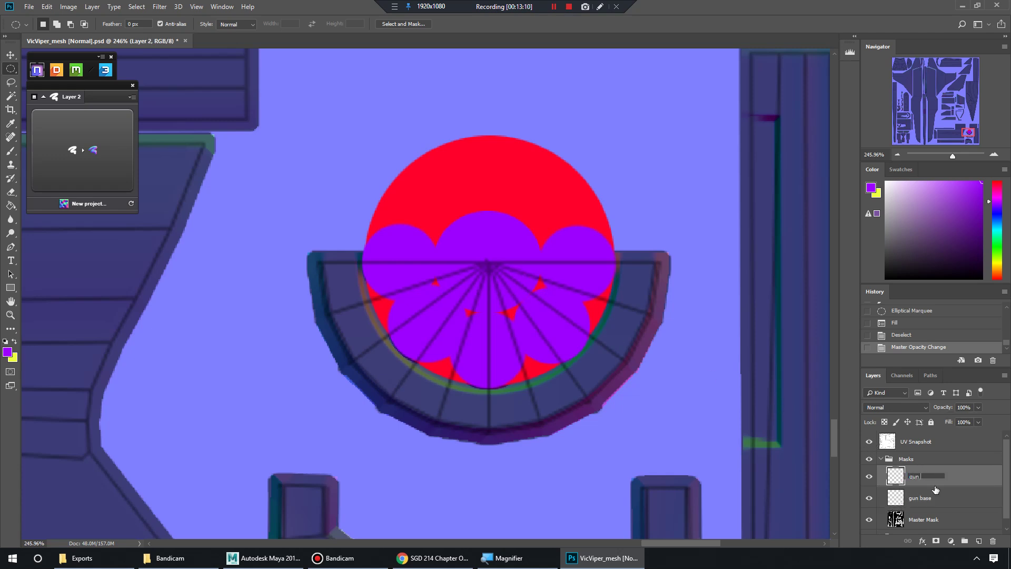
key(Return)
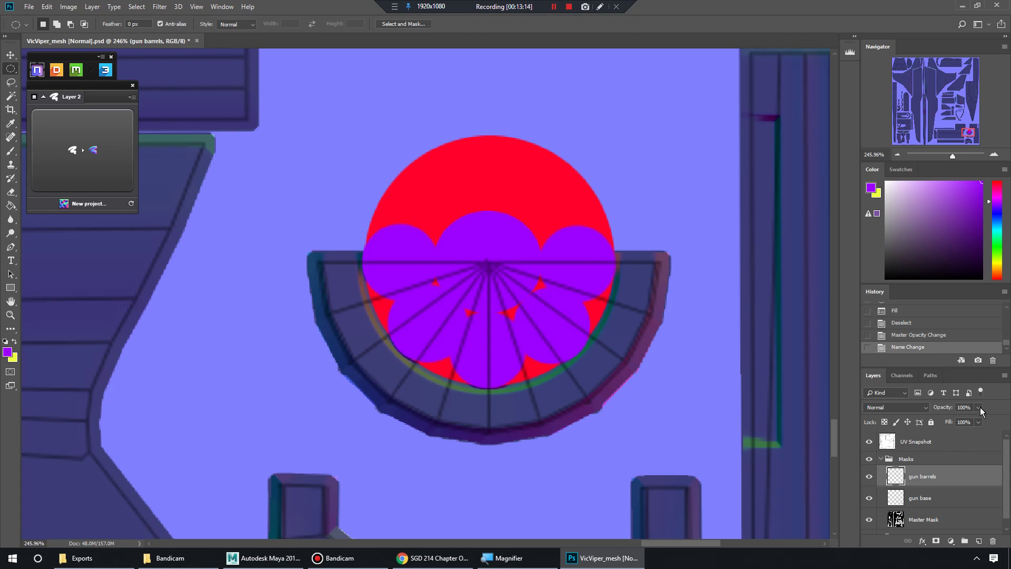
click(946, 498)
shift+click(947, 476)
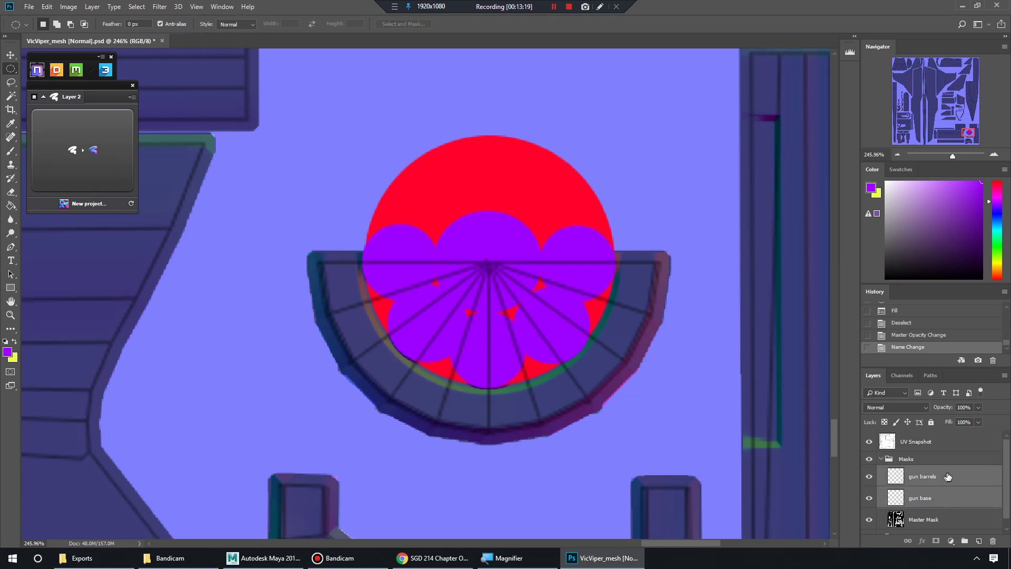
click(978, 407)
drag(982, 418, 941, 417)
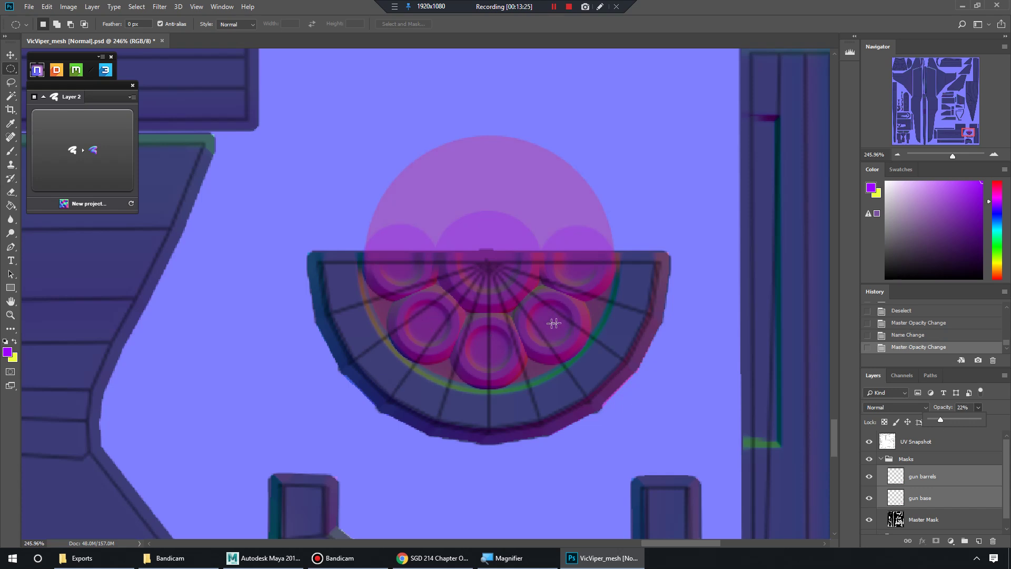
Add a new layer above gun barrels and name it Gun Holes.
click(978, 541)
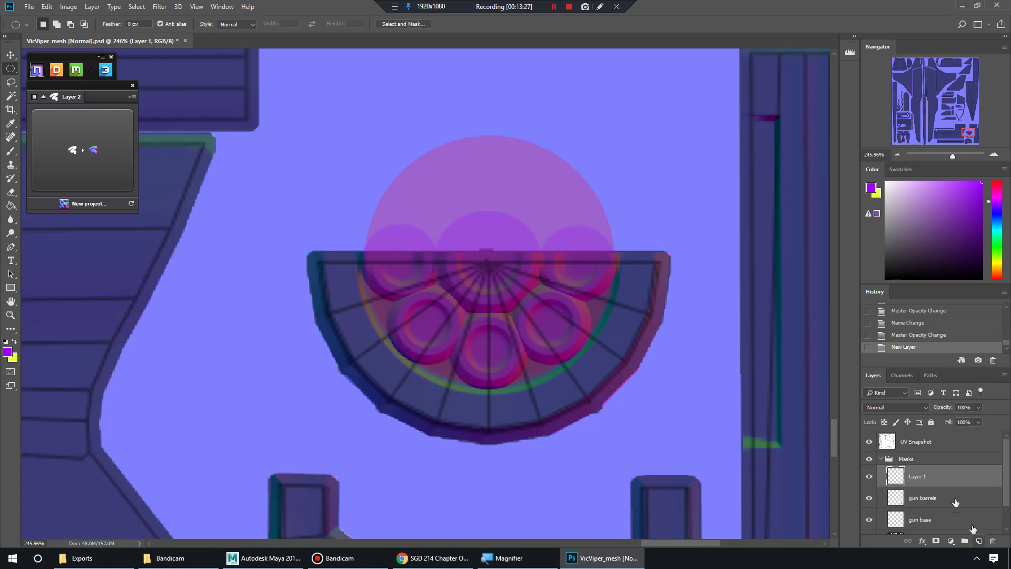
double_click(919, 478)
key(Return)
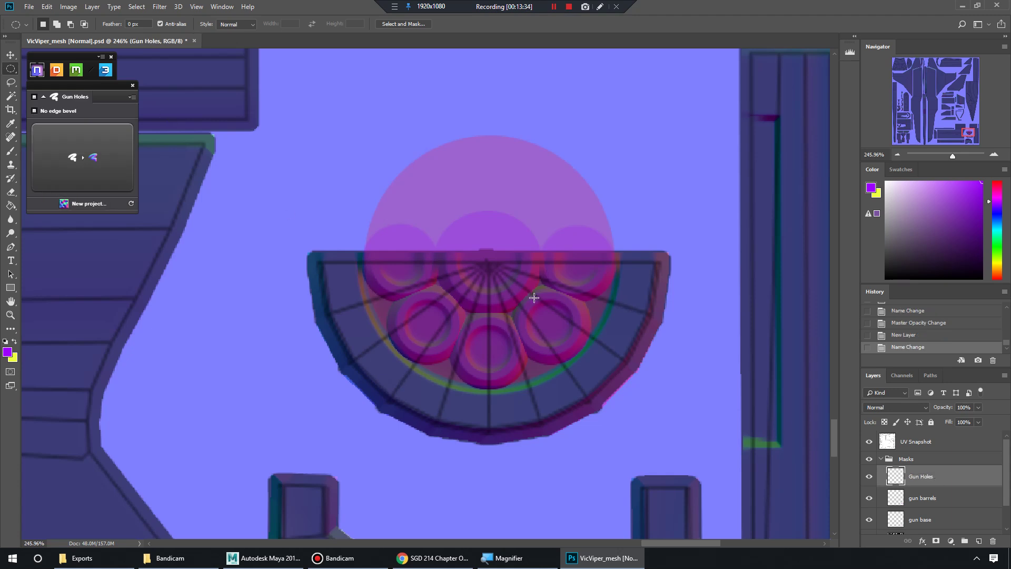
Paint a blue dot over each of the five outer gun barrel holes on the Gun Holes layer with a 30-pixel brush.
key(b)
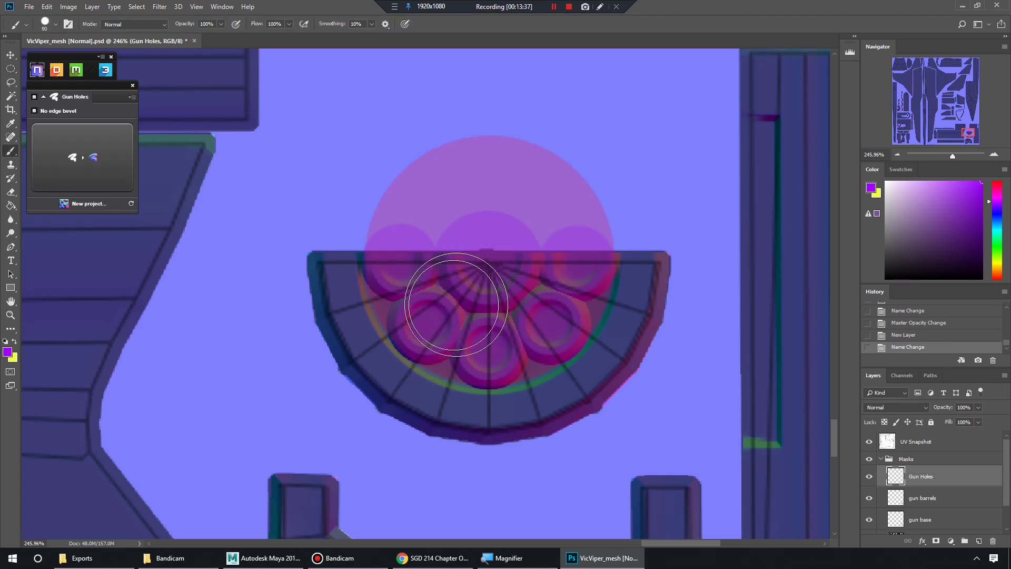
key(bracketleft)
key(bracketleft)
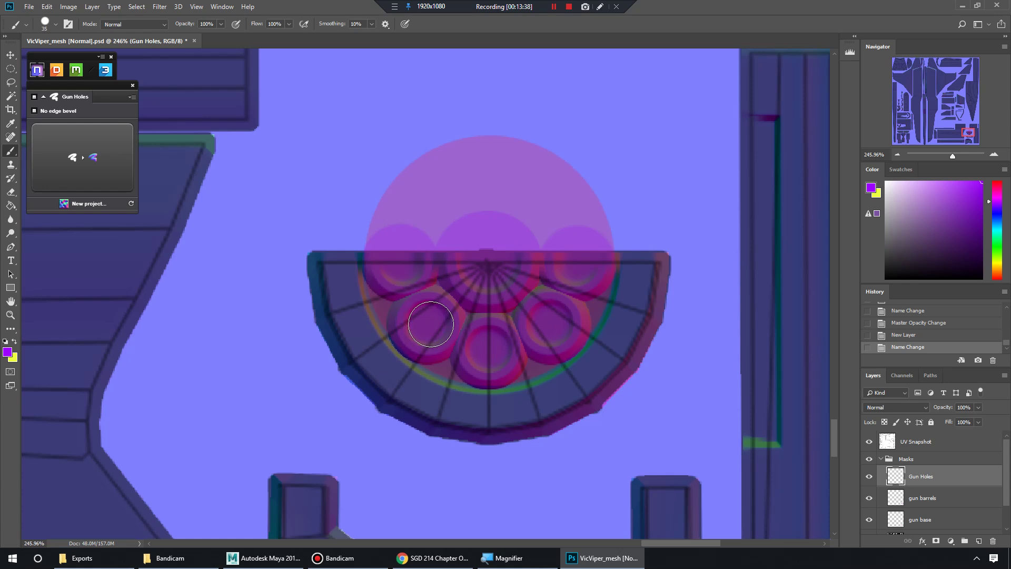
click(997, 215)
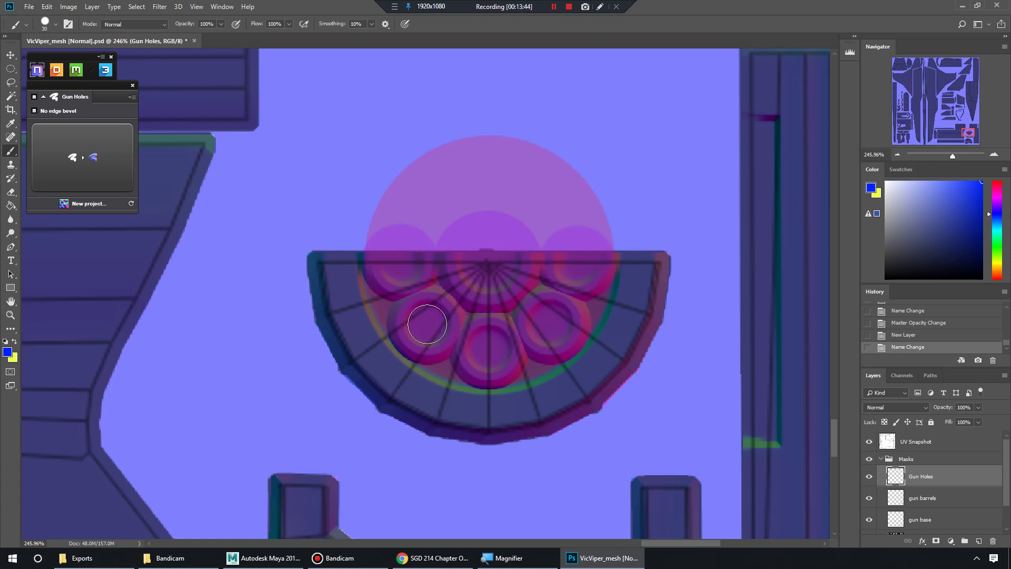
click(427, 324)
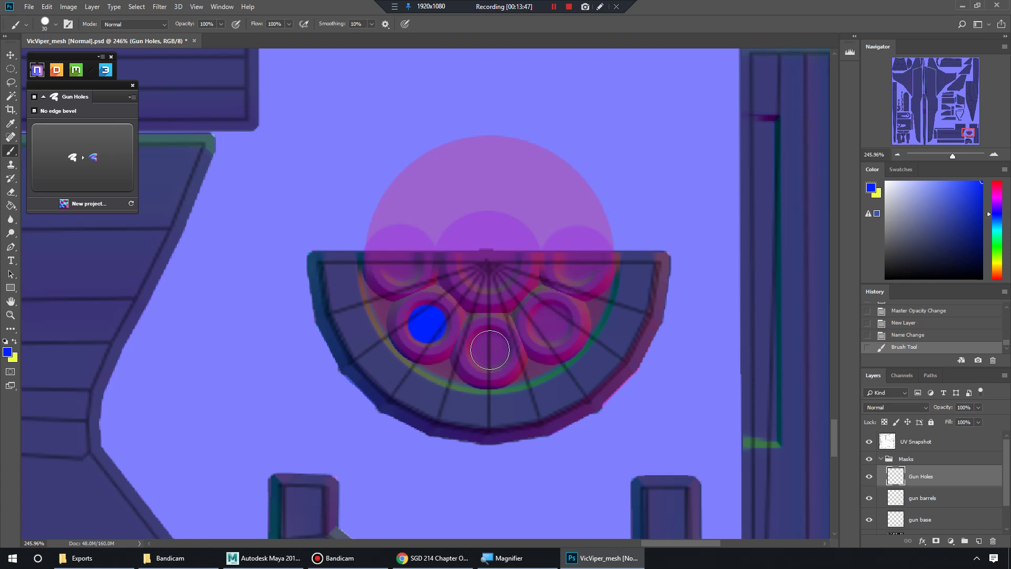
click(490, 351)
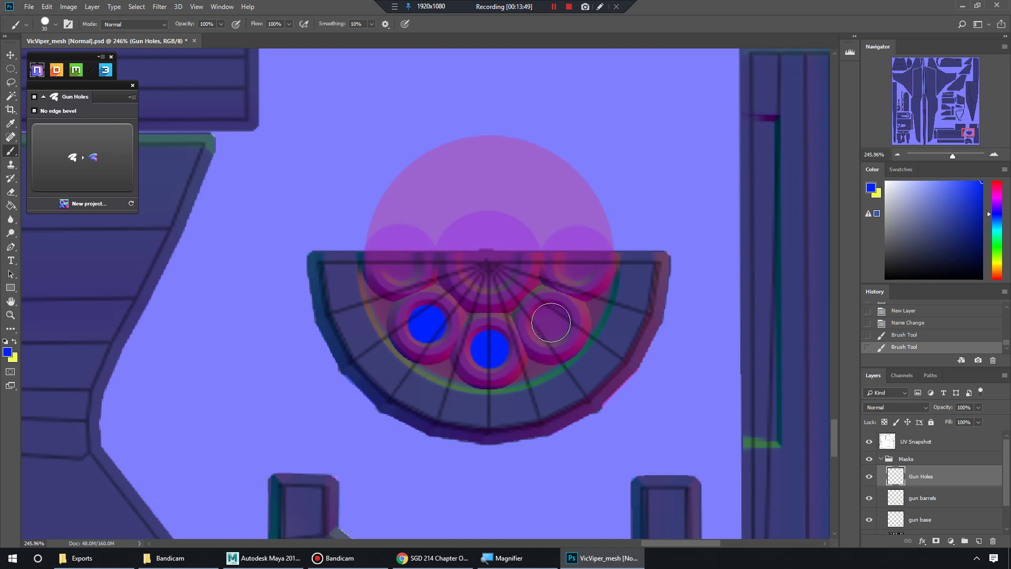
click(551, 322)
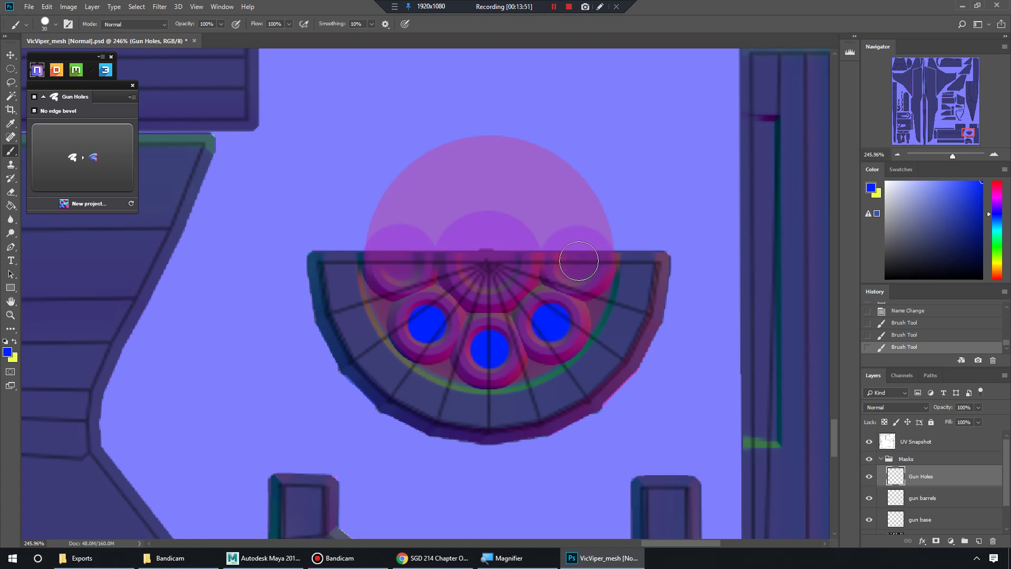
click(579, 260)
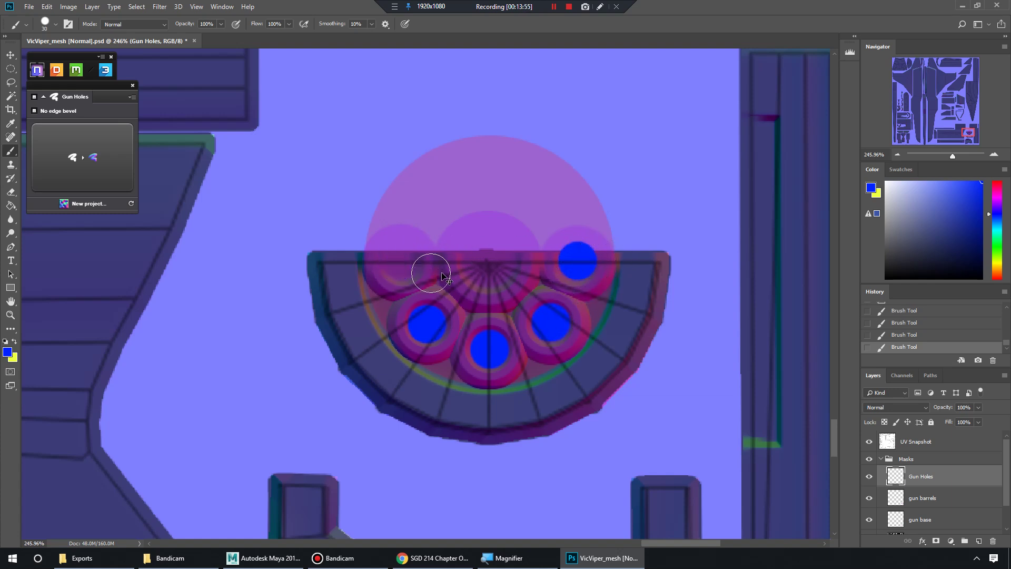
click(401, 261)
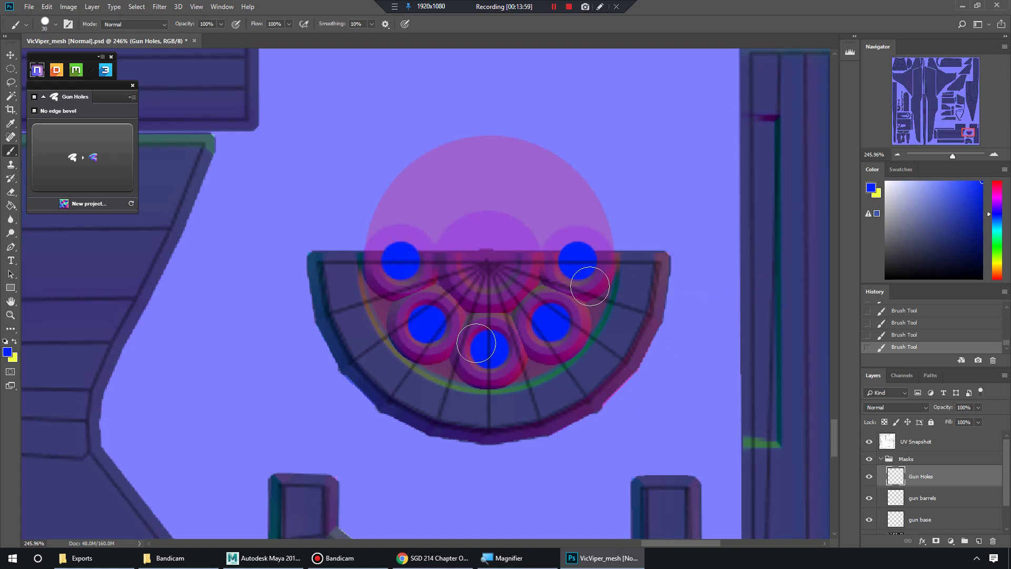
Set the opacity of the Gun Holes, gun barrels and gun base layers to 100%.
drag(953, 153, 944, 159)
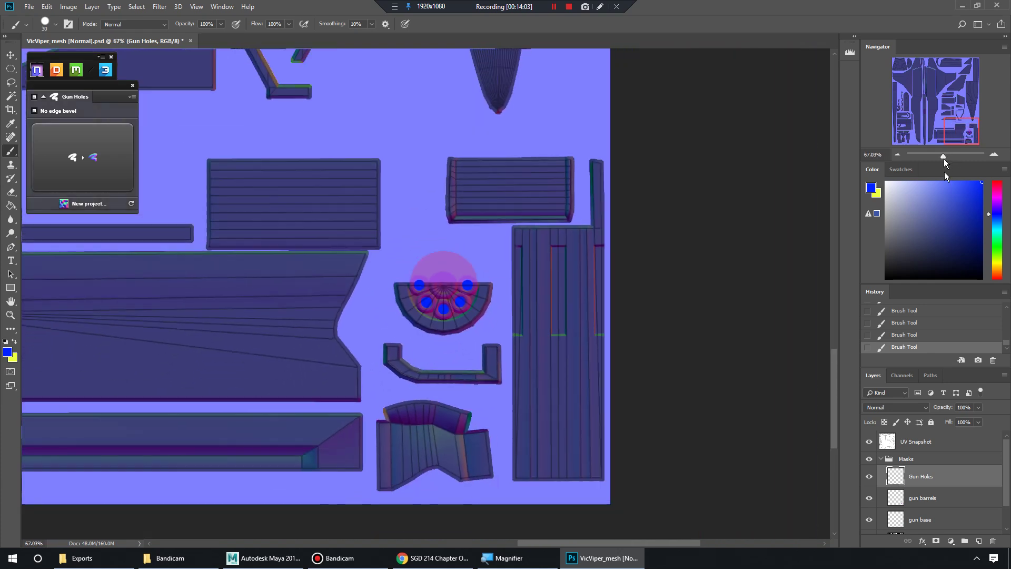
shift+click(938, 519)
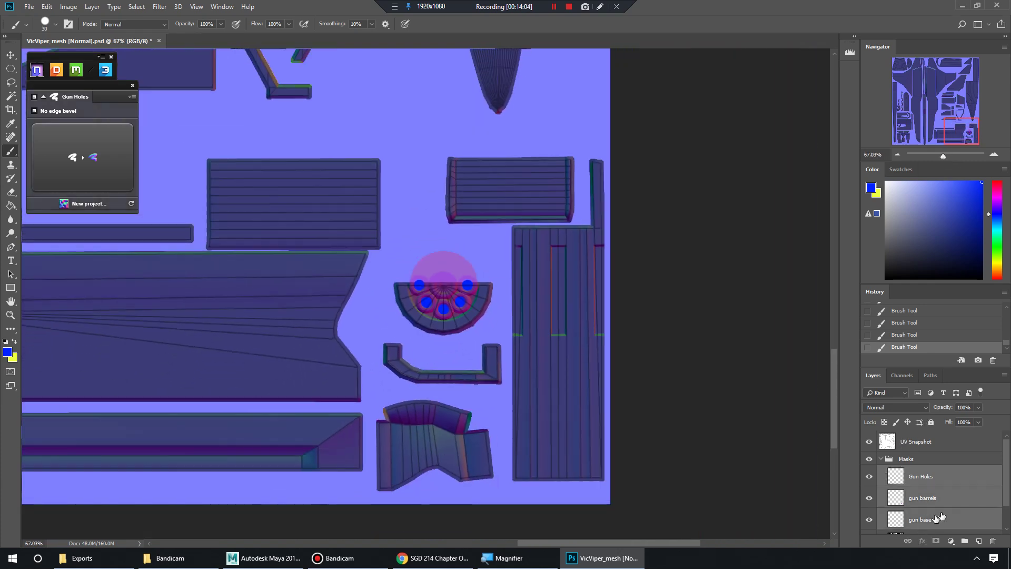
click(978, 408)
drag(977, 419, 998, 432)
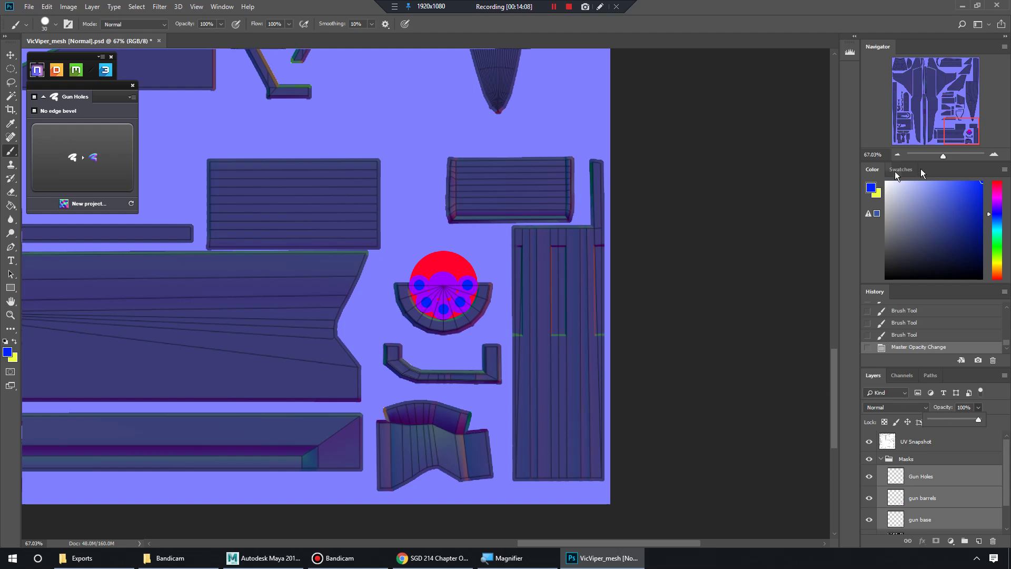
Add a new layer above Gun Holes in the Masks group and set the foreground colour to bright green.
drag(967, 125, 954, 108)
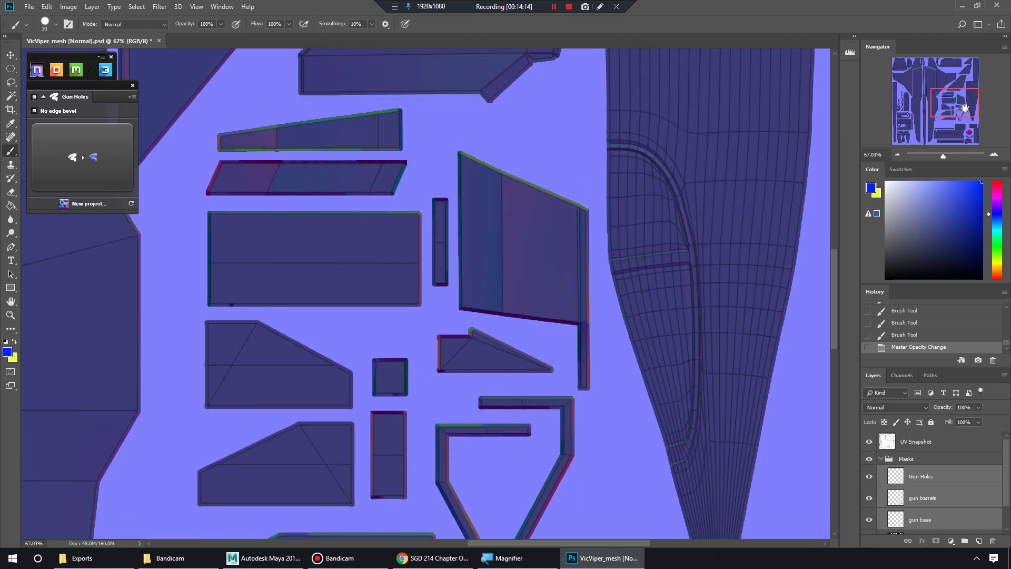
drag(942, 158, 949, 156)
drag(952, 105, 963, 96)
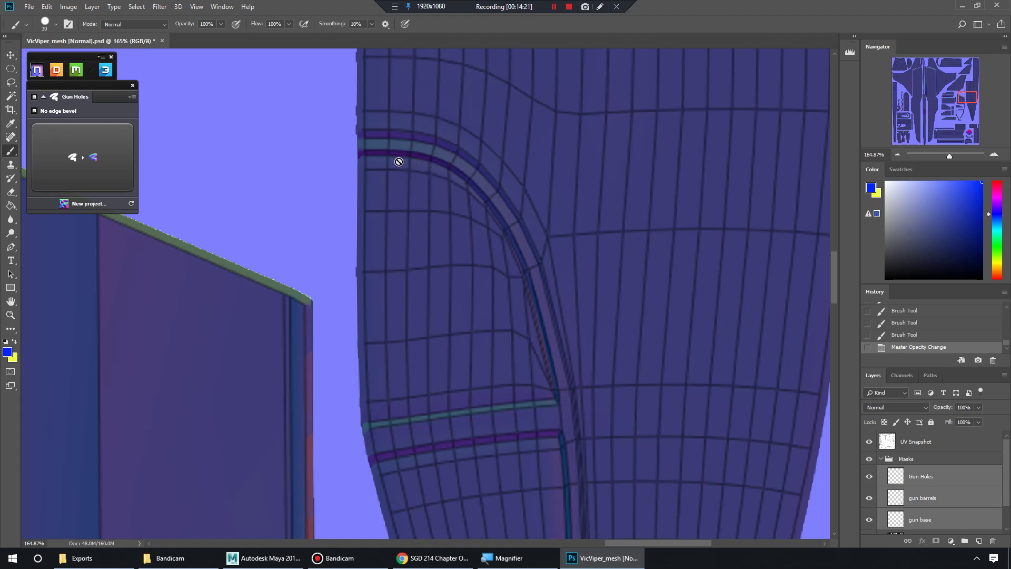
mouse_move(975, 100)
mouse_down()
mouse_move(979, 132)
mouse_move(978, 95)
mouse_up()
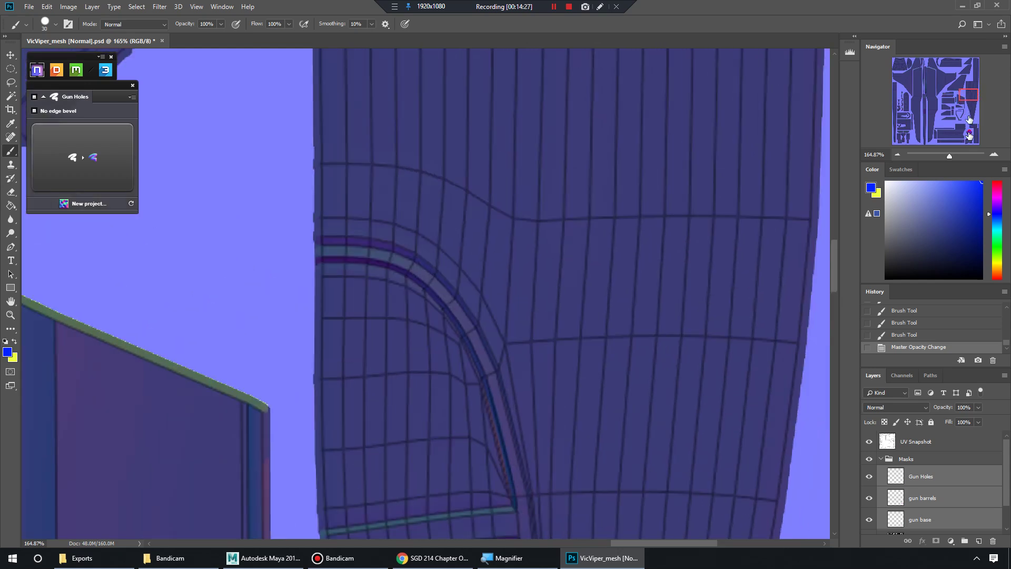
scroll(419, 261, down, 5)
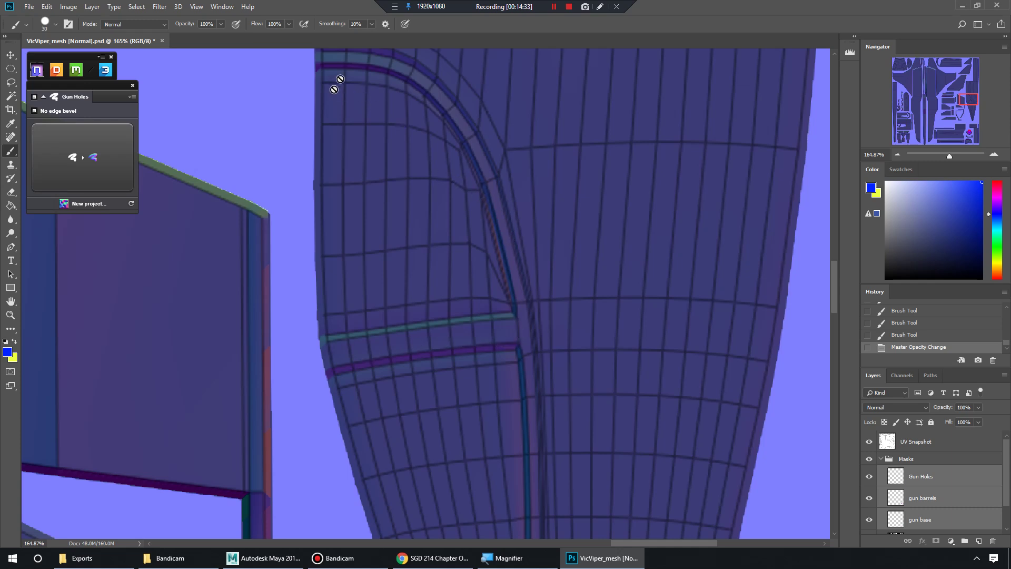
scroll(503, 352, up, 4)
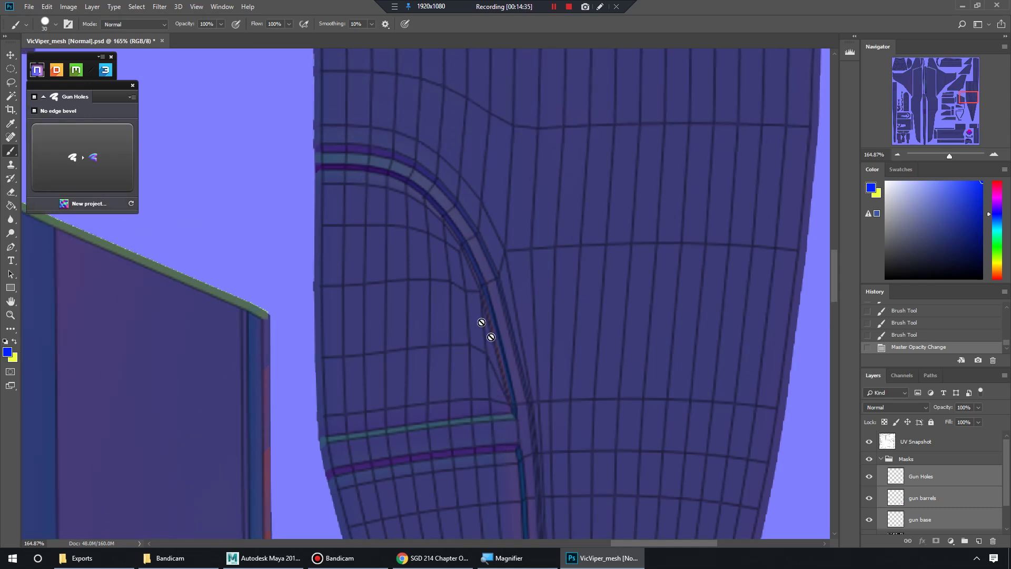
click(944, 482)
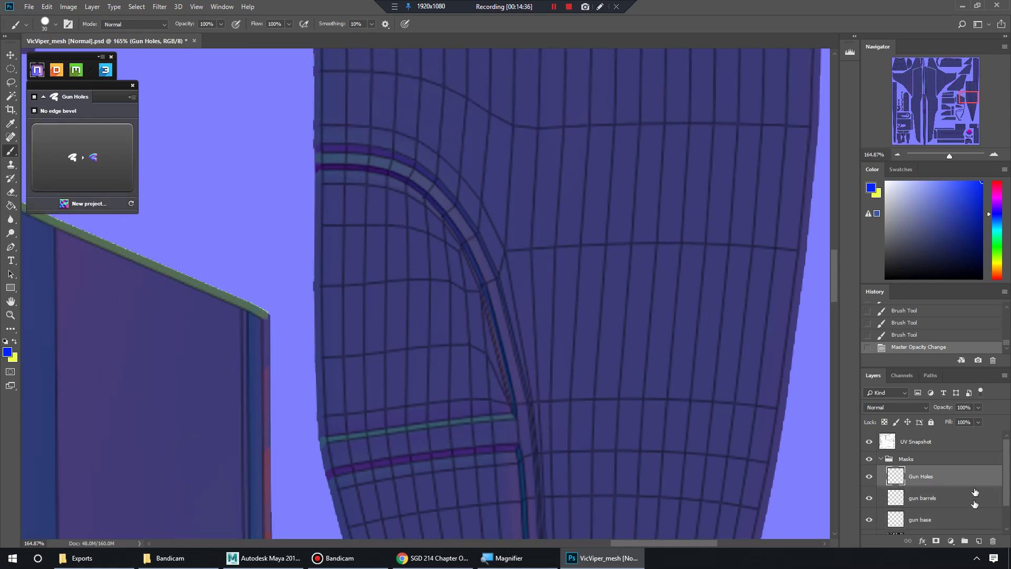
click(978, 542)
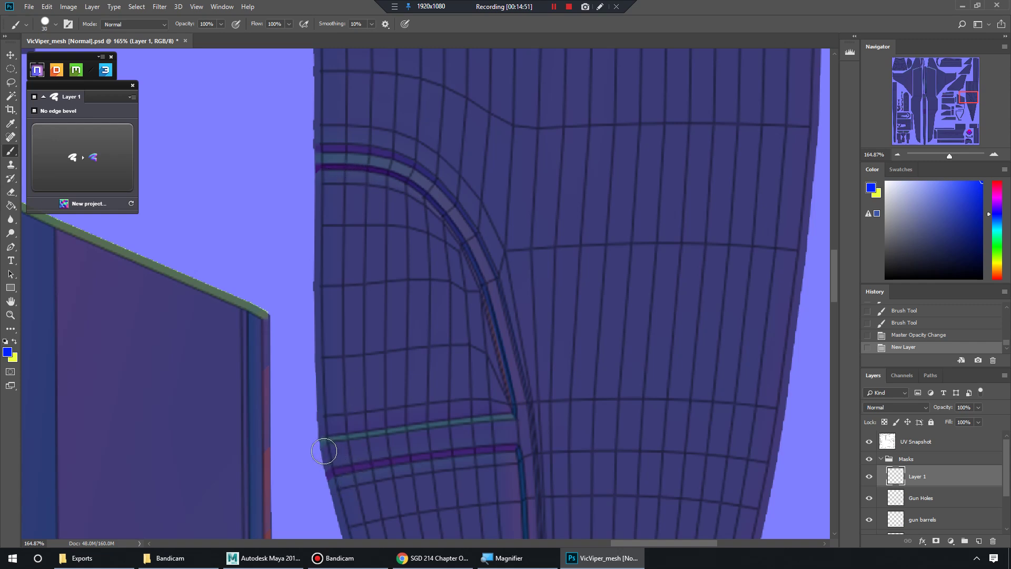
drag(995, 220, 998, 259)
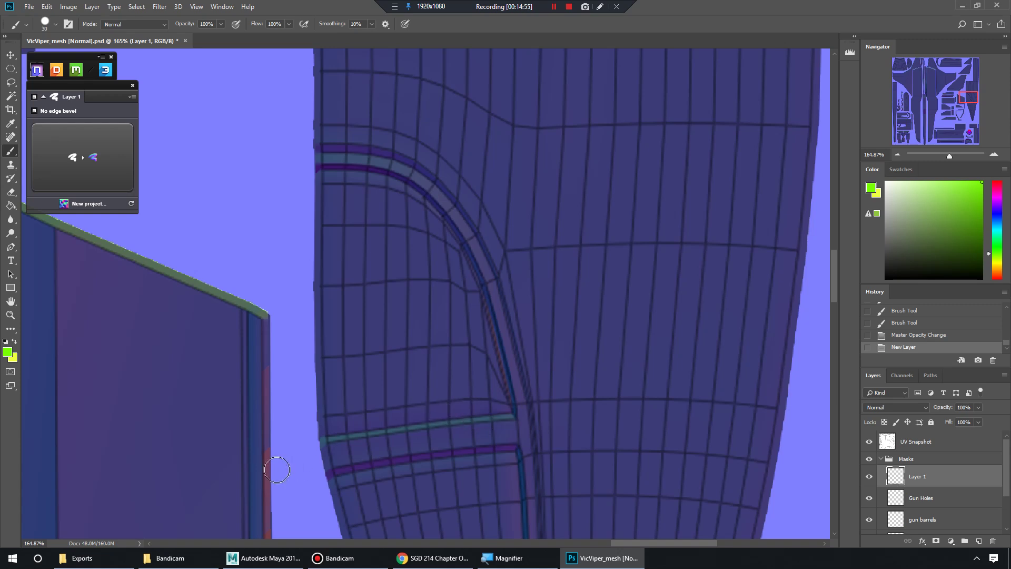
Try to mark the straight groove below the curved panel with freehand green brush and eraser strokes on the new layer.
drag(321, 451, 513, 428)
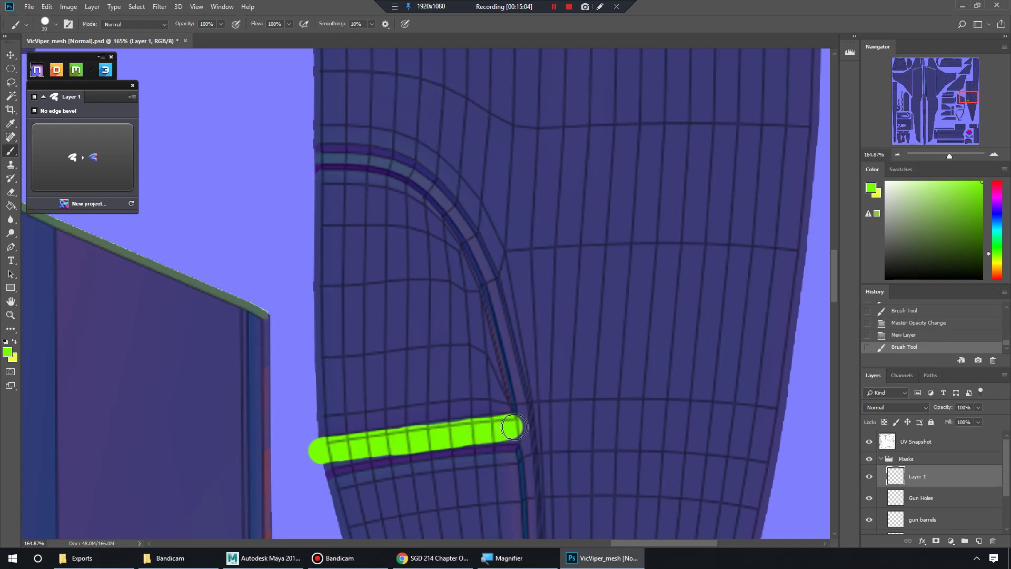
drag(439, 434, 476, 429)
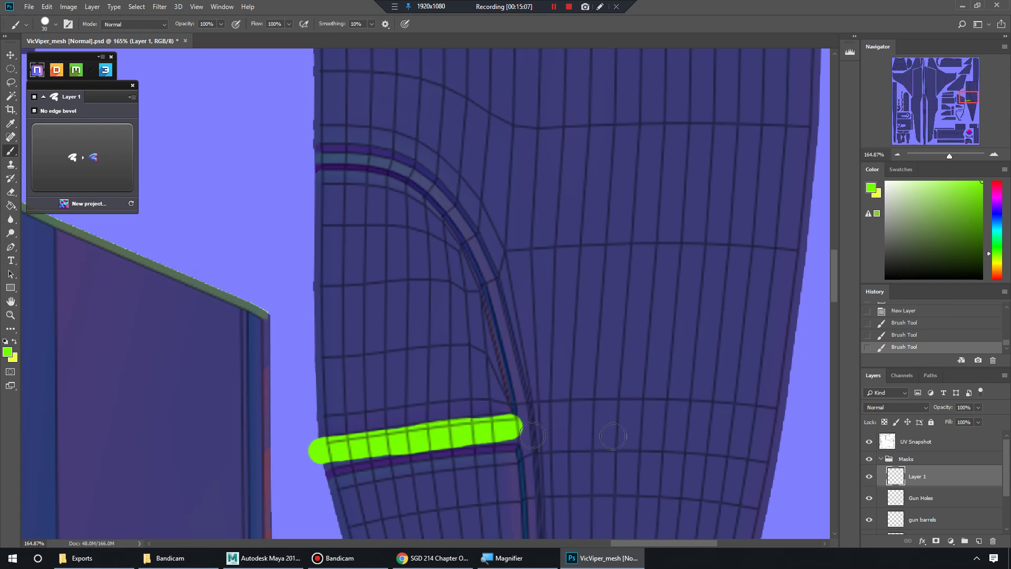
key(e)
key(alt+e)
click(467, 403)
key(b)
click(468, 405)
key(e)
drag(455, 404, 464, 404)
key(ctrl+z)
Clear the green strokes around the straight groove using an elliptical selection, and deselect.
key(m)
mouse_move(303, 352)
mouse_down()
mouse_move(548, 477)
mouse_move(579, 514)
mouse_move(560, 535)
mouse_up()
key(Delete)
key(ctrl+d)
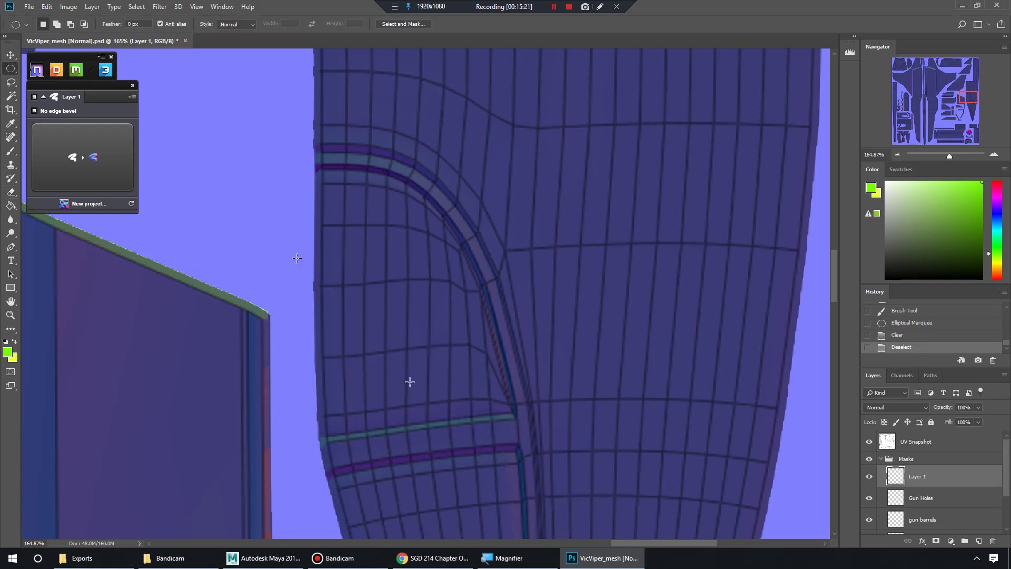
click(13, 245)
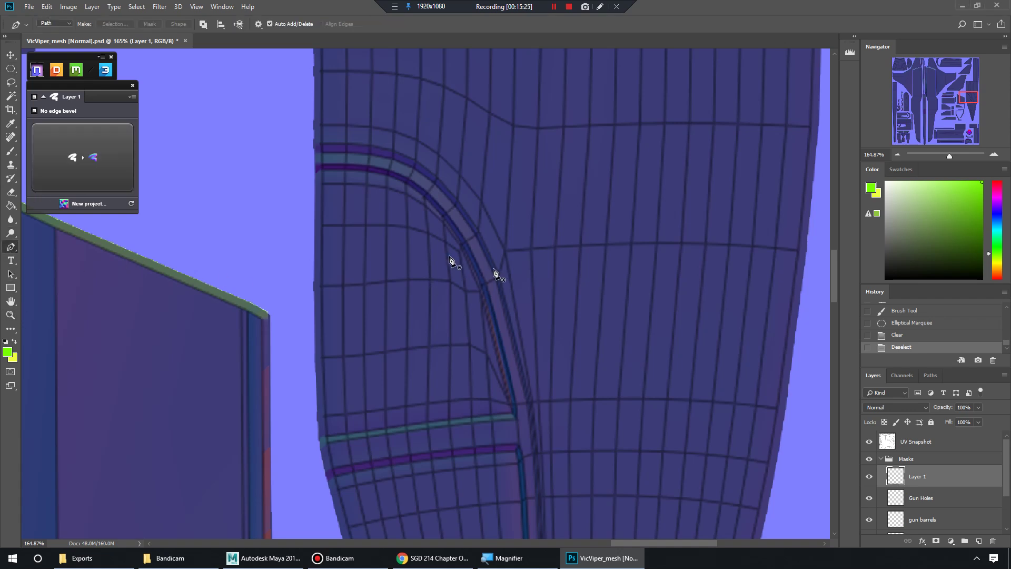
drag(951, 157, 954, 155)
drag(970, 96, 970, 97)
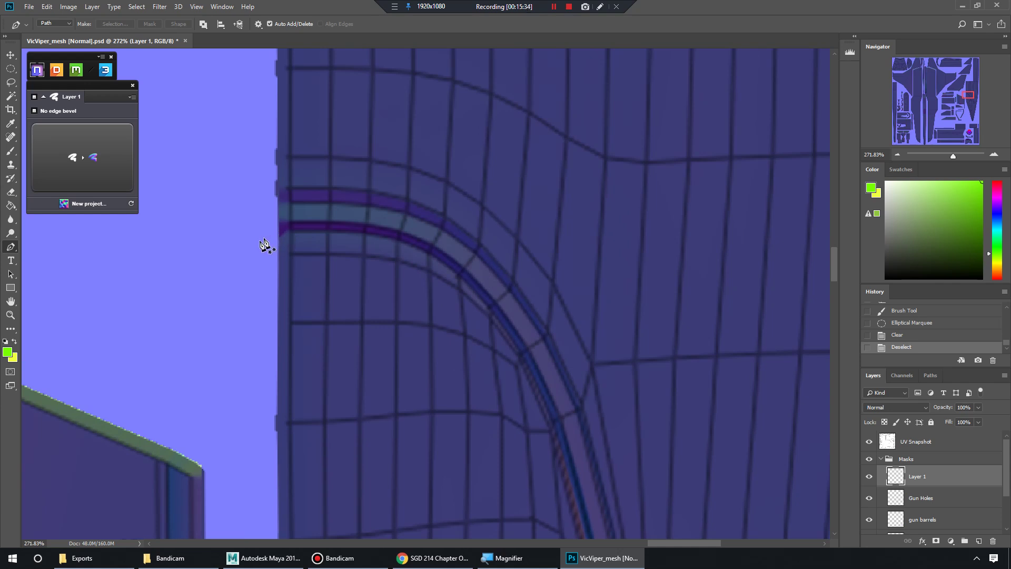
scroll(556, 453, down, 3)
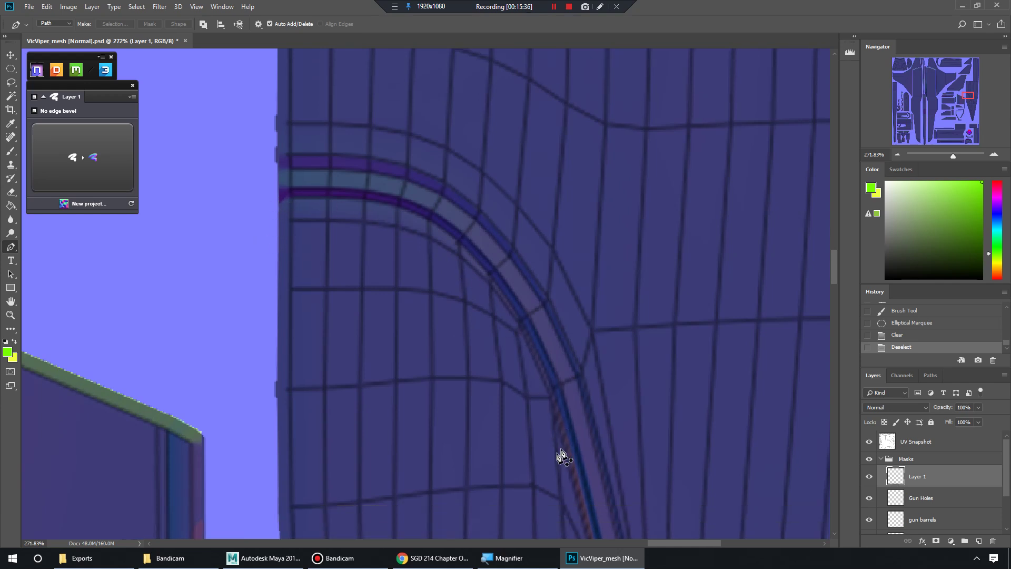
scroll(574, 429, down, 2)
scroll(580, 422, up, 4)
click(246, 210)
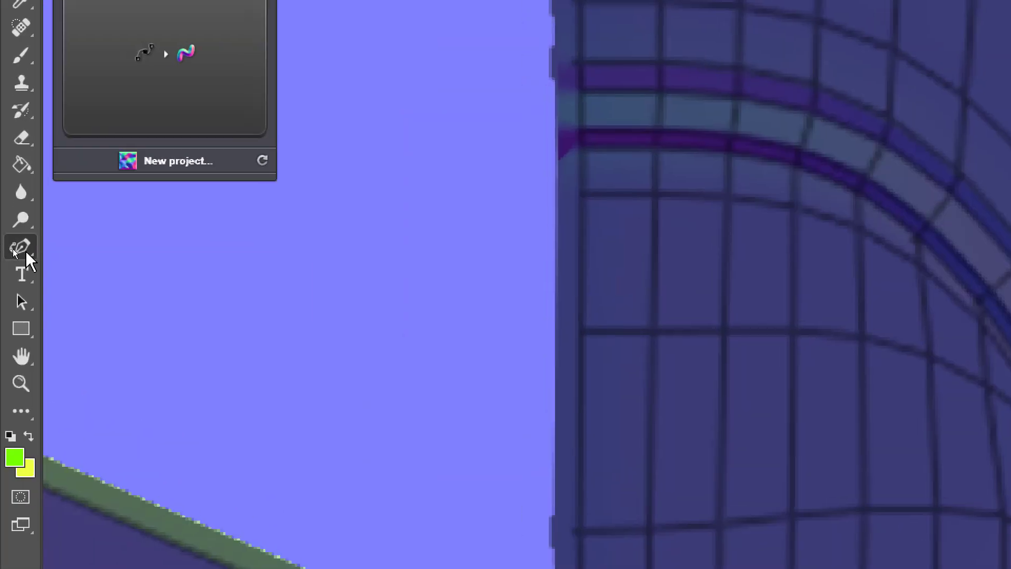
right_click(21, 248)
click(79, 246)
click(334, 271)
click(446, 239)
drag(574, 228, 620, 240)
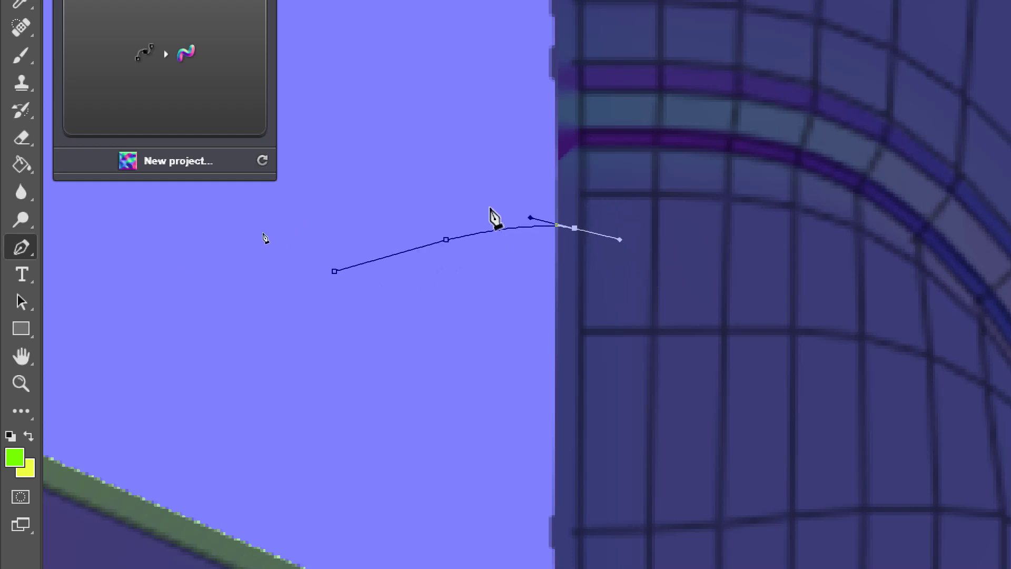
drag(531, 218, 656, 275)
drag(577, 225, 531, 208)
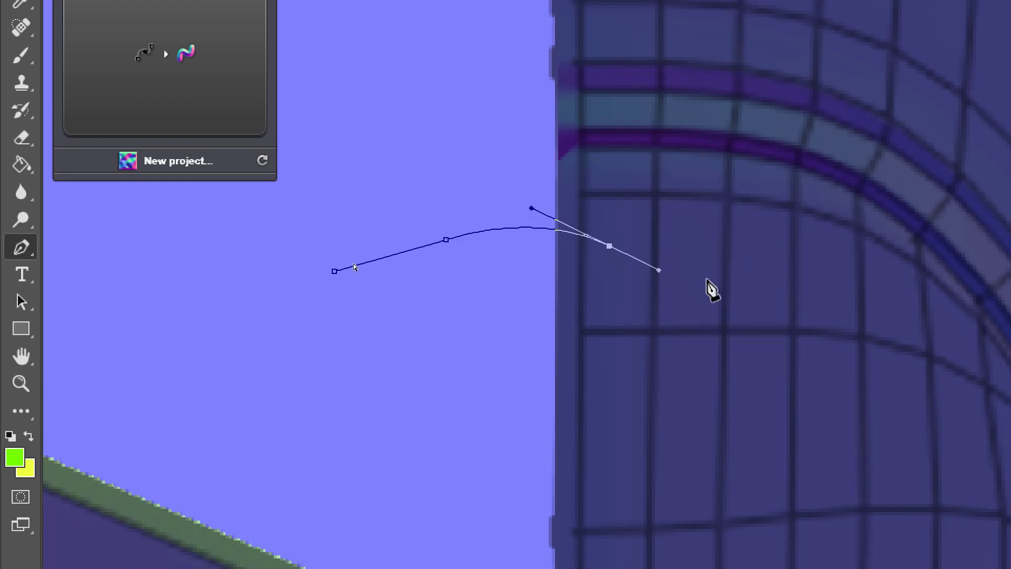
key(BackSpace)
key(BackSpace)
Begin a Curvature Pen path just outside the mesh edge and trace the inner edge of the curved groove with four anchor points.
right_click(21, 248)
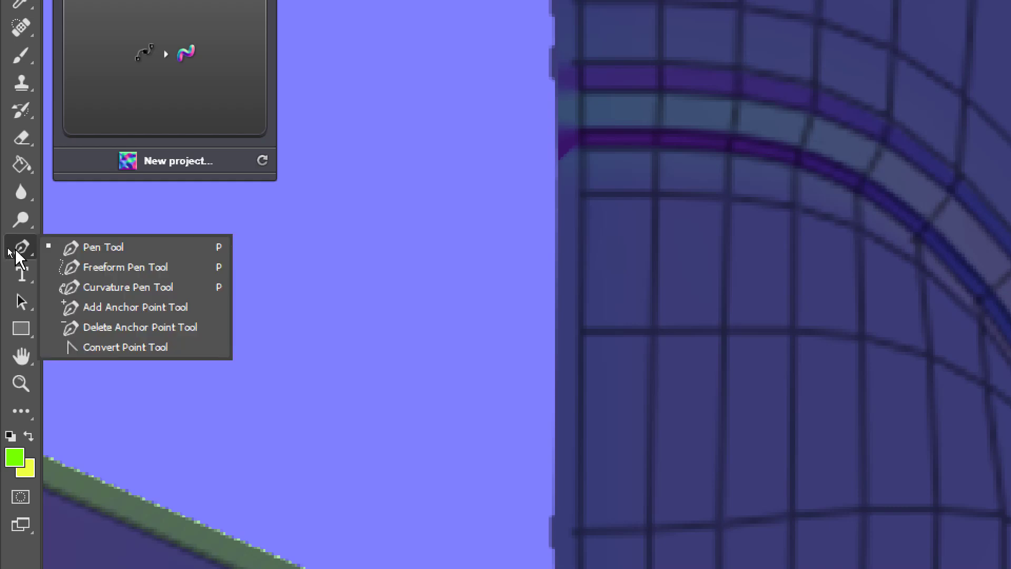
click(160, 297)
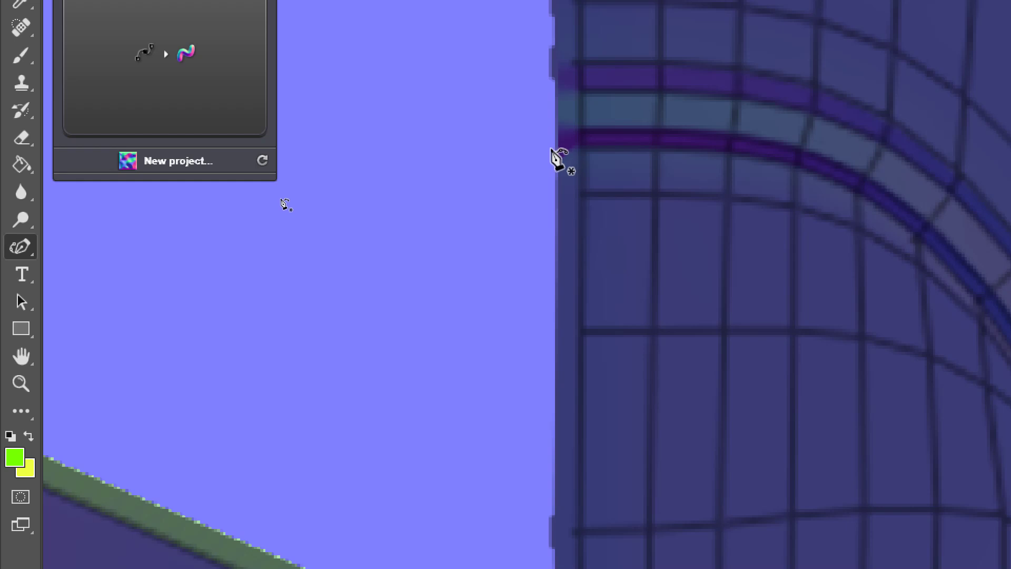
click(515, 154)
click(594, 151)
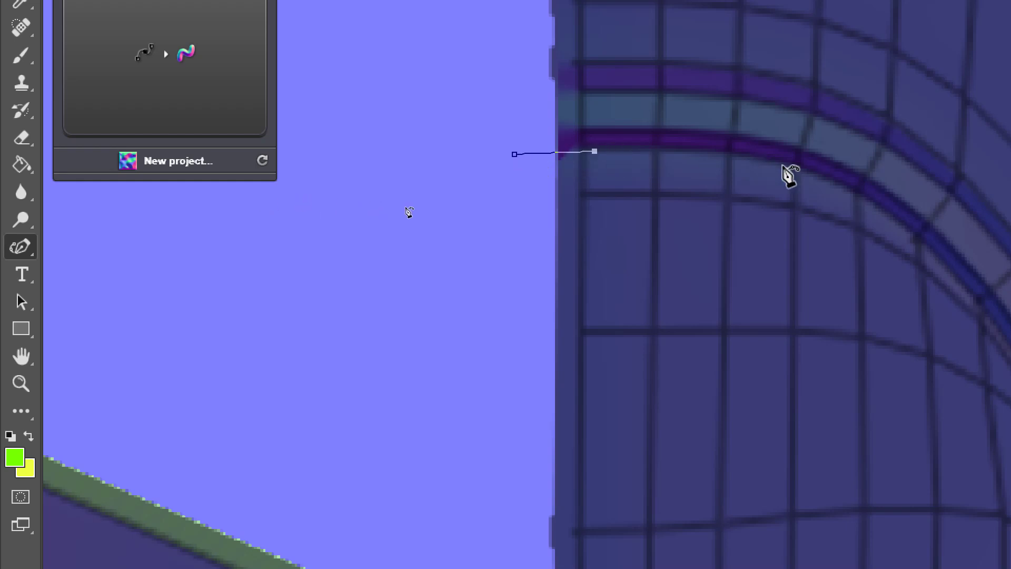
click(789, 163)
click(912, 234)
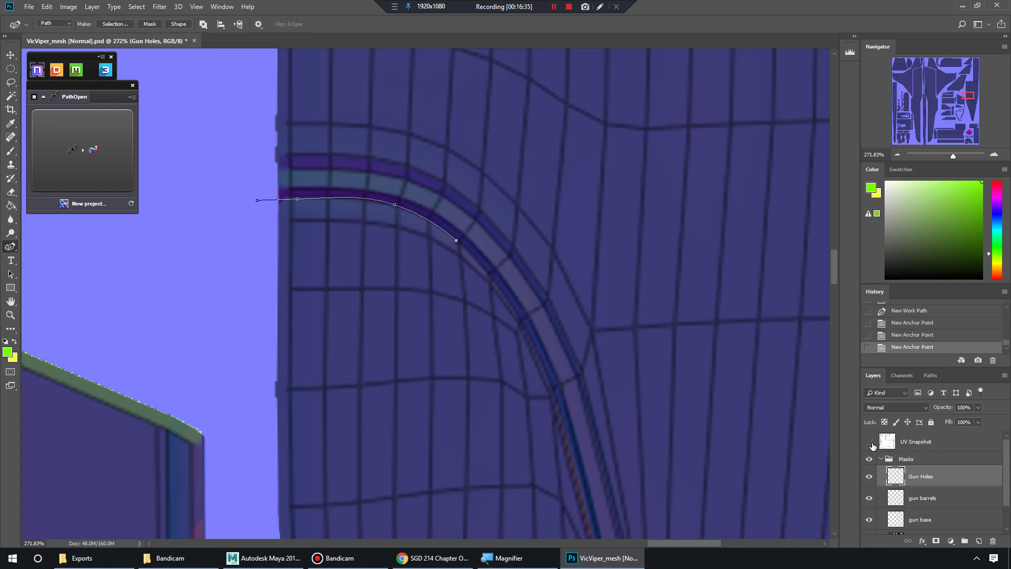
Hide the UV Snapshot layer and extend the path down the curved groove's inner edge with two more anchor points.
click(871, 442)
drag(952, 157, 960, 157)
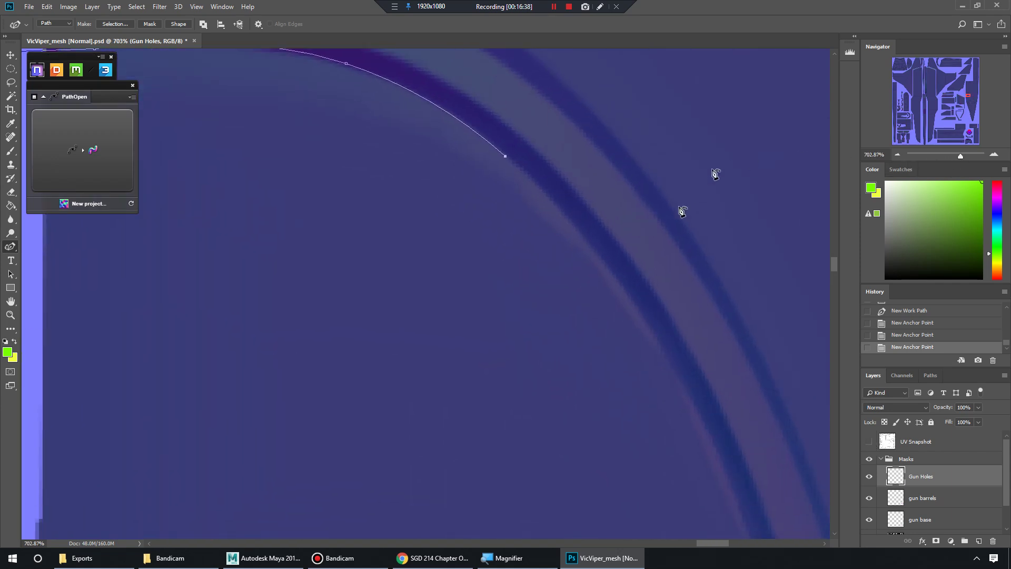
click(616, 278)
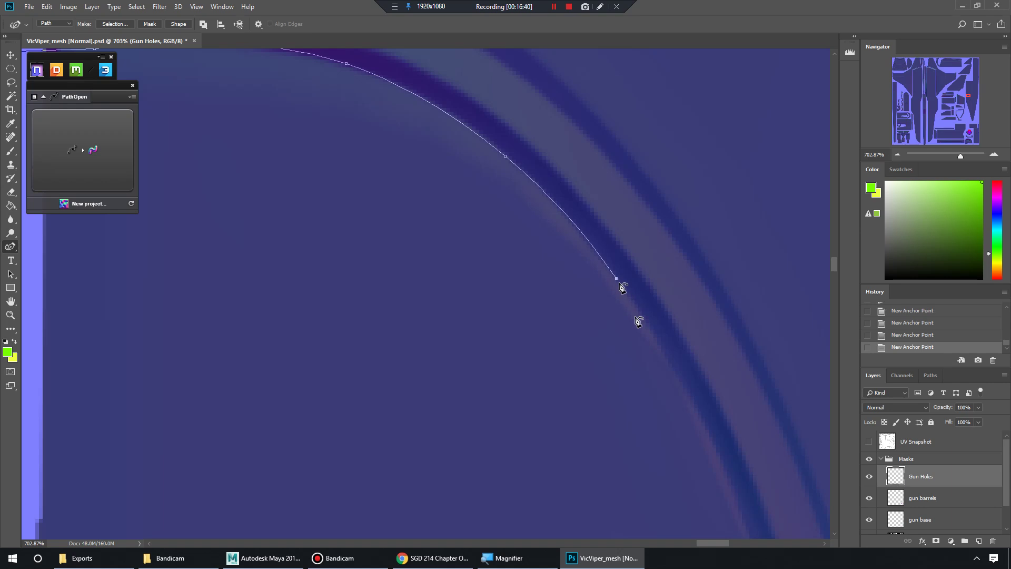
click(739, 504)
Place a corner anchor point where the curved groove's inner edge meets the straight groove.
scroll(769, 510, down, 3)
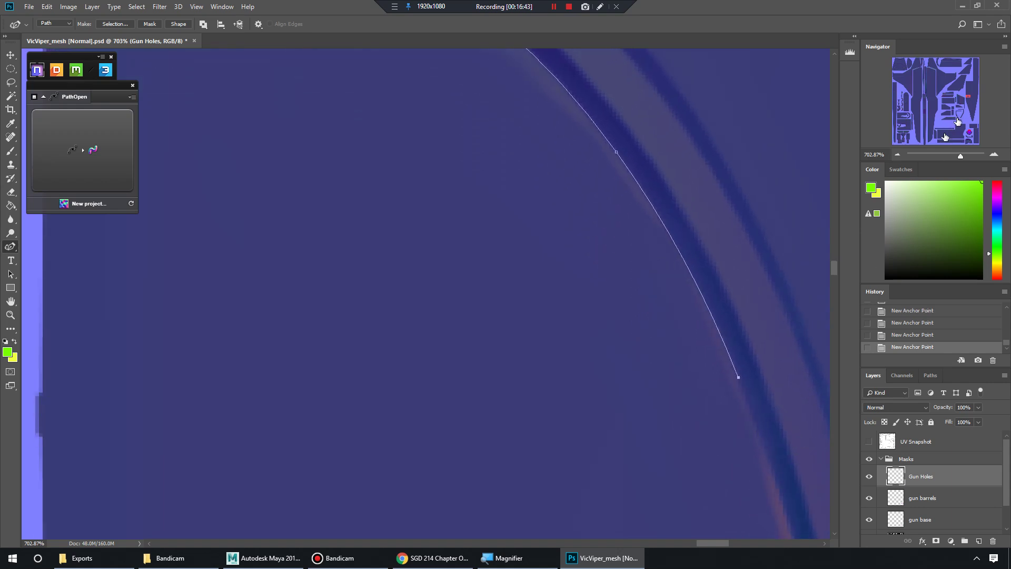
drag(969, 99, 971, 100)
drag(960, 154, 951, 155)
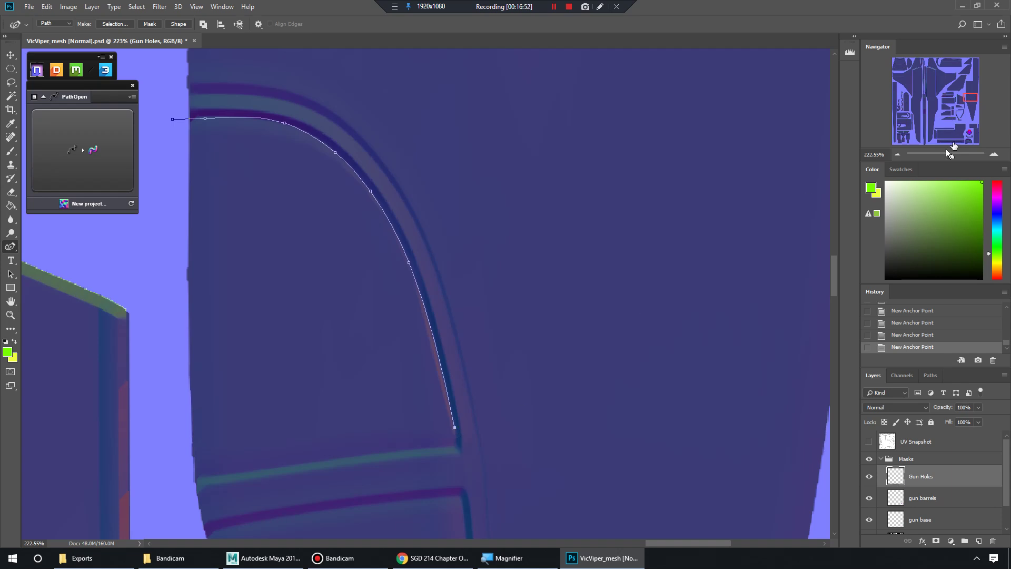
drag(956, 155, 958, 155)
drag(970, 97, 970, 100)
double_click(464, 214)
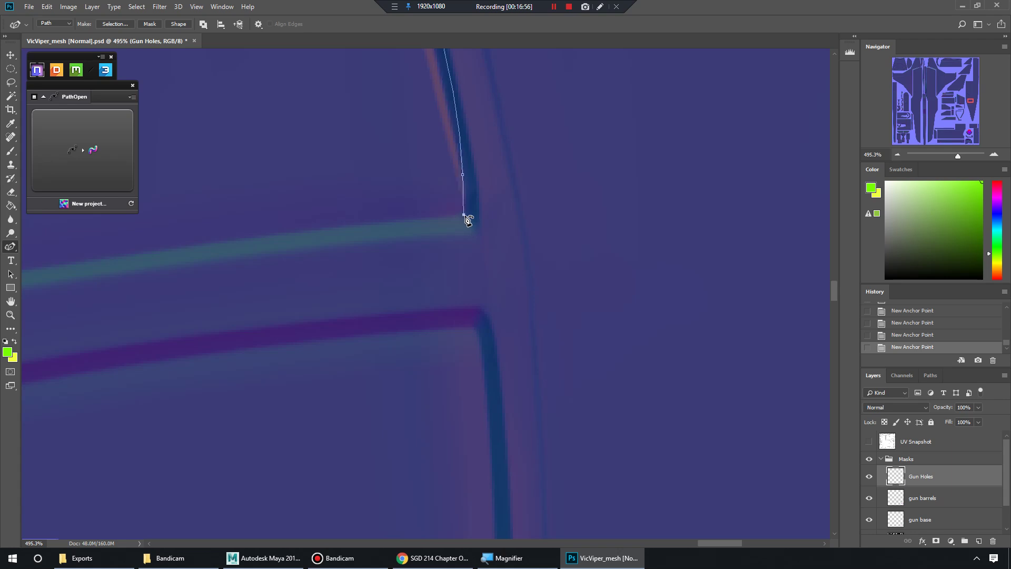
Continue the path along the straight groove's upper edge with three anchor points, ending just outside the mesh edge.
scroll(481, 179, up, 3)
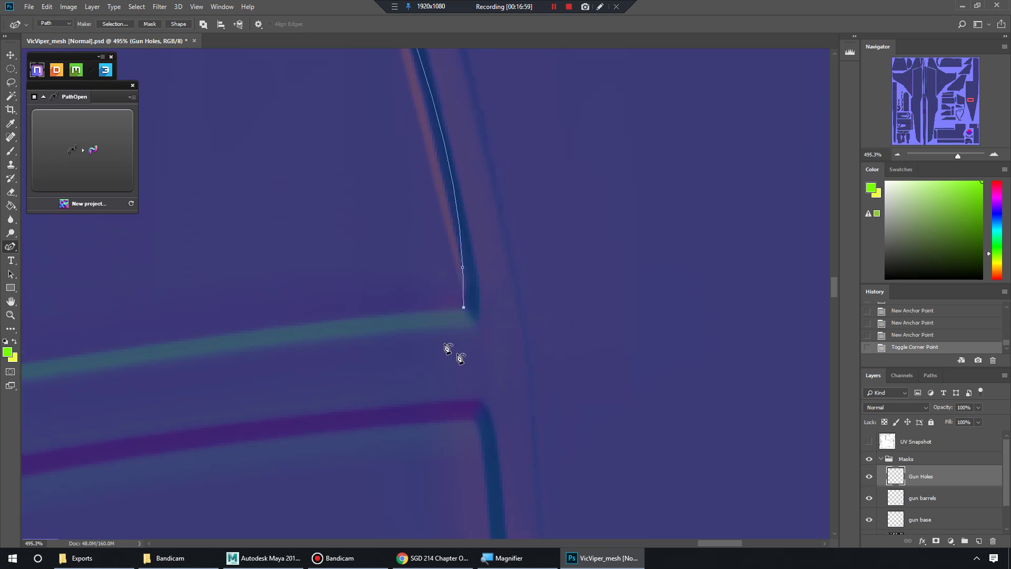
click(269, 330)
scroll(361, 169, up, 6)
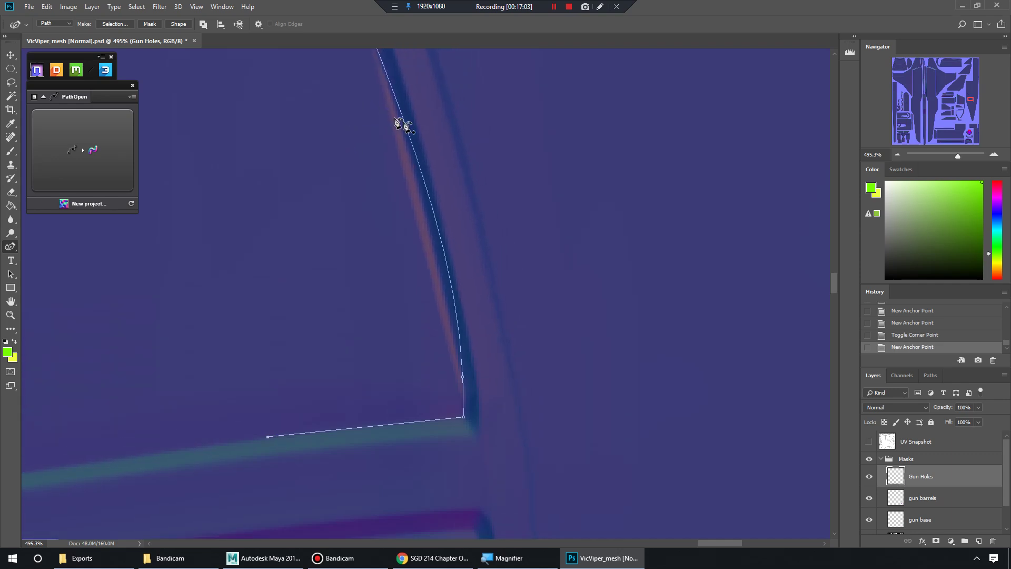
scroll(543, 379, down, 4)
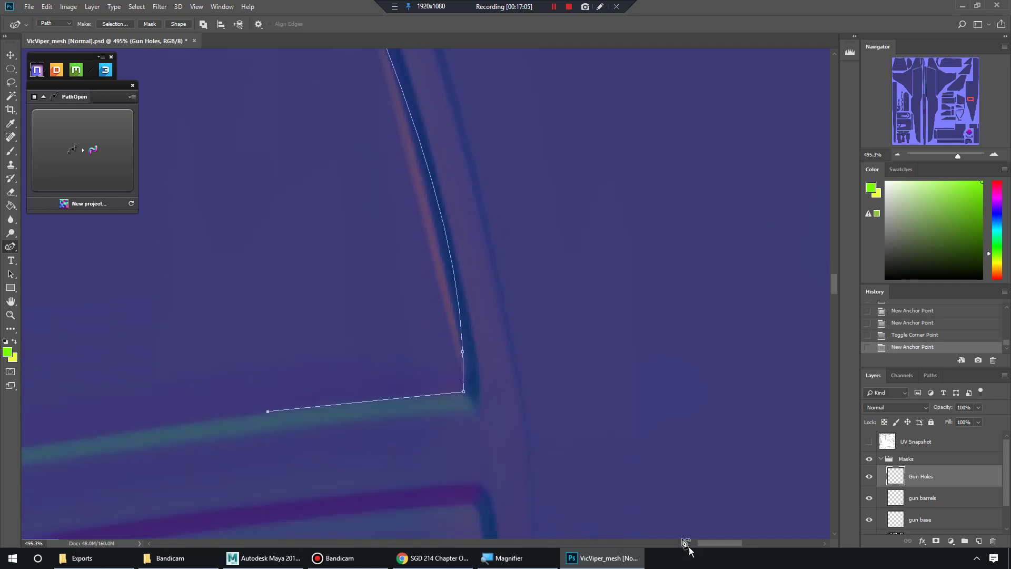
drag(710, 543, 685, 545)
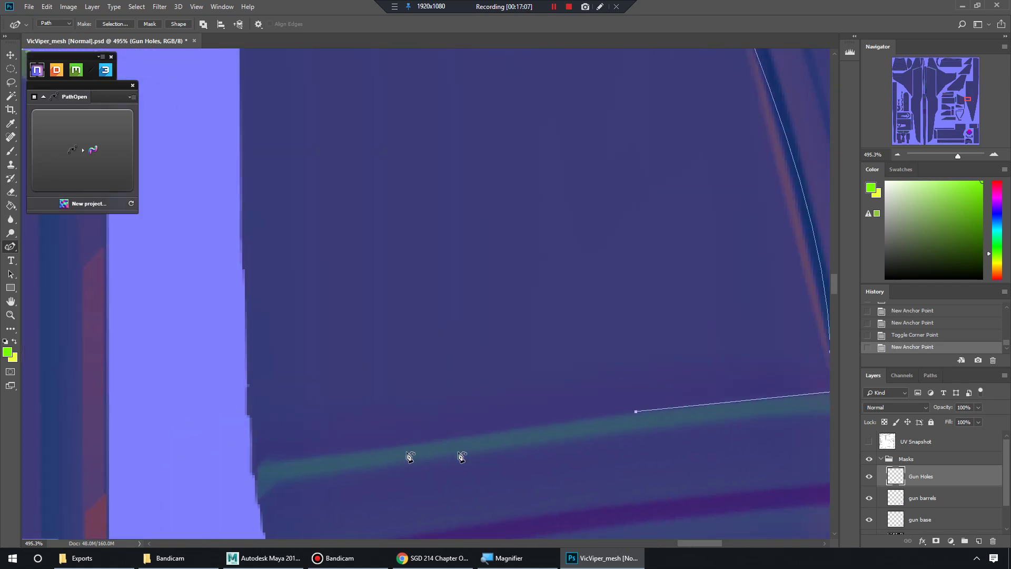
click(355, 451)
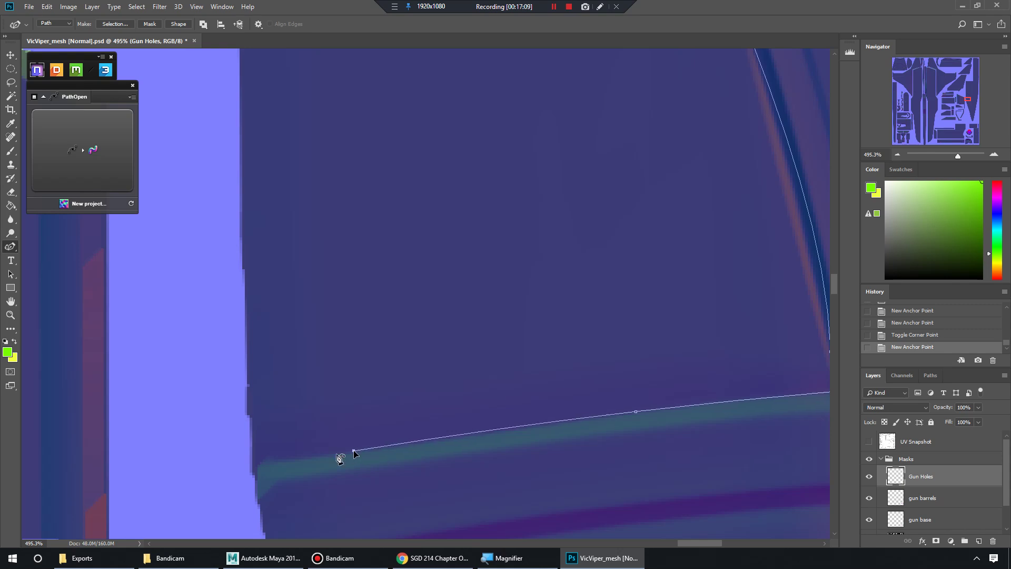
click(231, 466)
Close the path at its starting anchor point outside the mesh edge.
scroll(232, 463, up, 4)
drag(956, 158, 955, 157)
scroll(274, 169, up, 3)
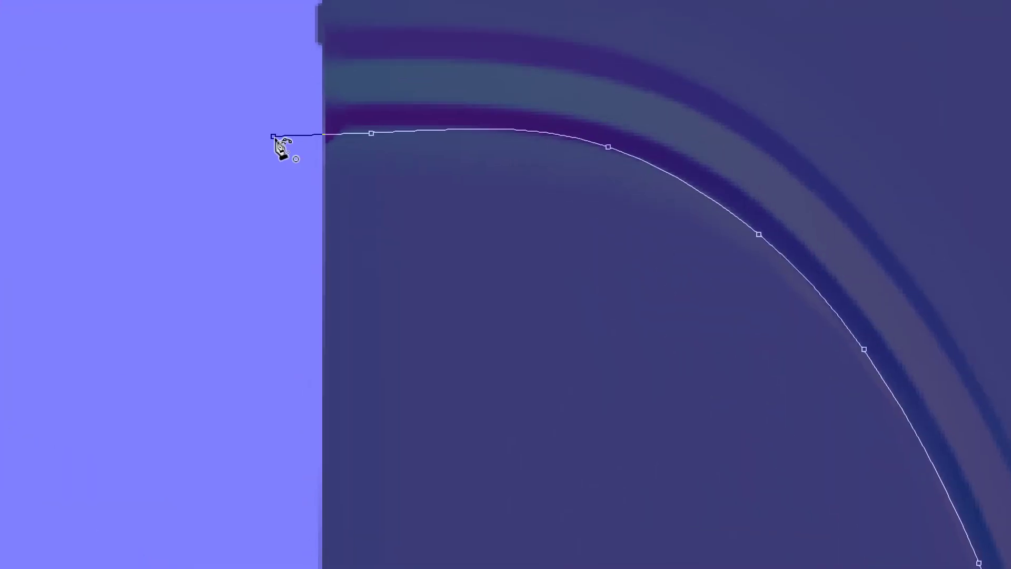
click(277, 141)
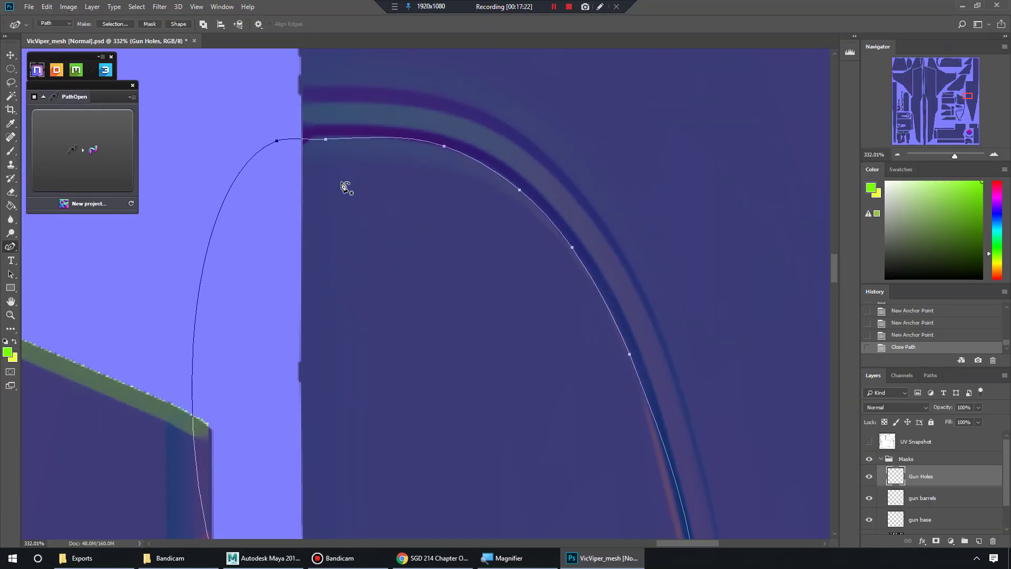
scroll(418, 354, down, 5)
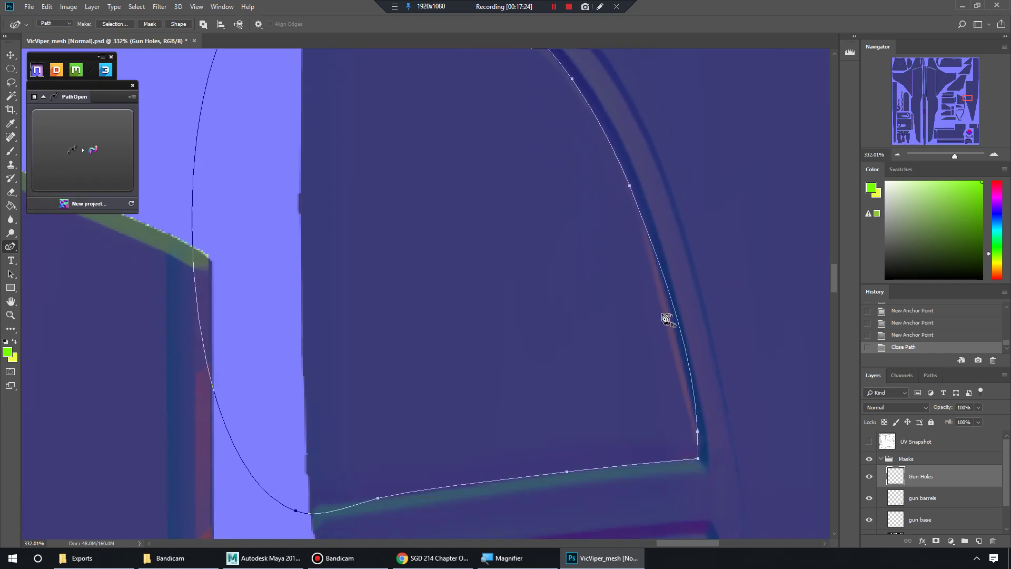
Add an anchor point on the lower part of the curve and adjust the nearby anchors to follow the groove's inner edge.
right_click(676, 311)
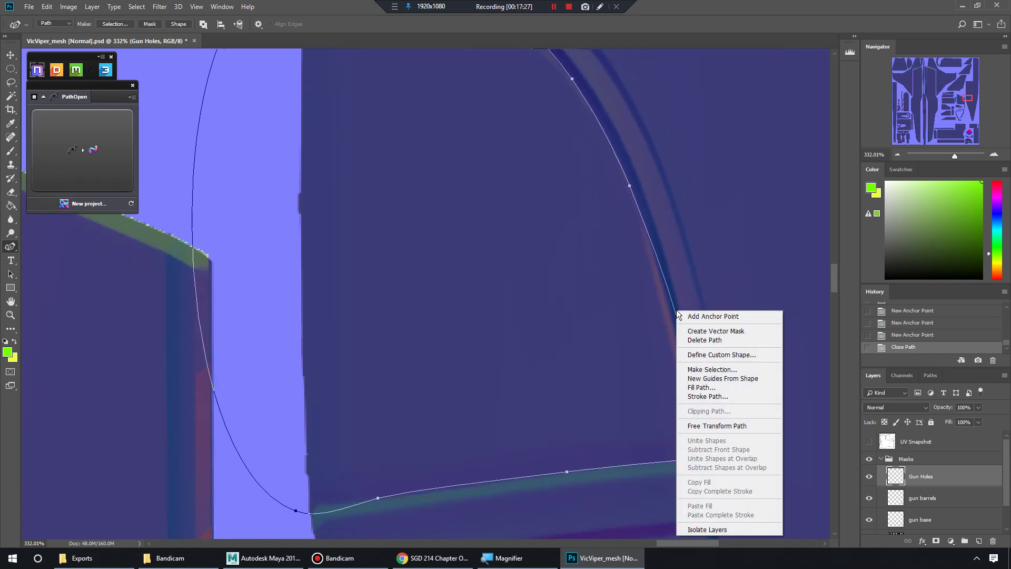
click(696, 316)
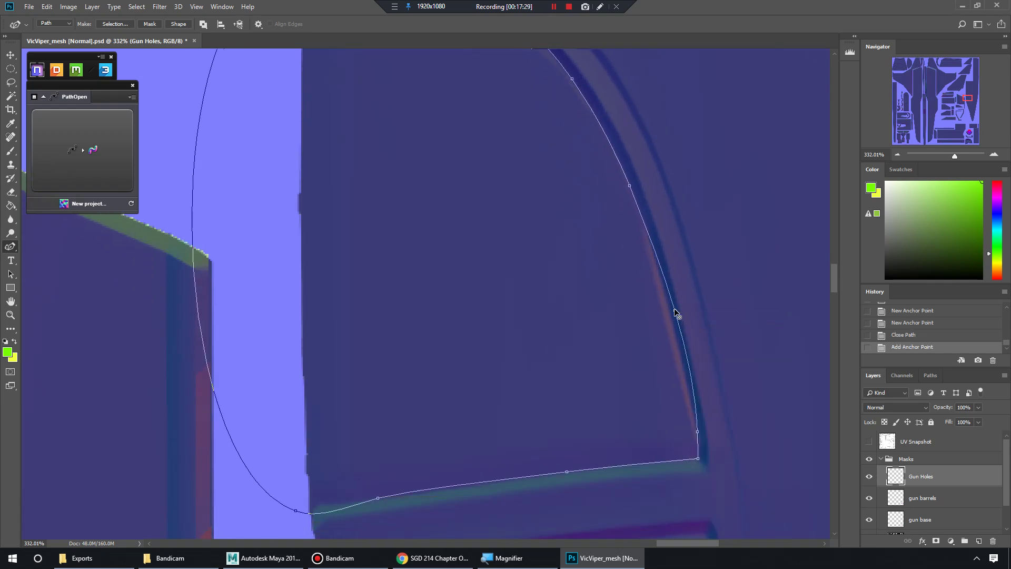
drag(675, 311, 669, 309)
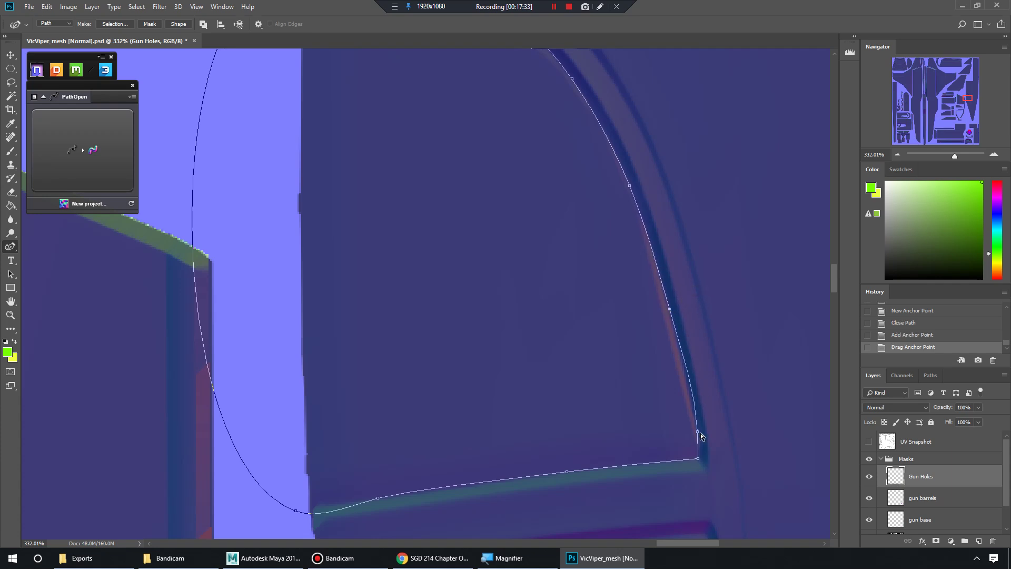
drag(697, 434, 696, 432)
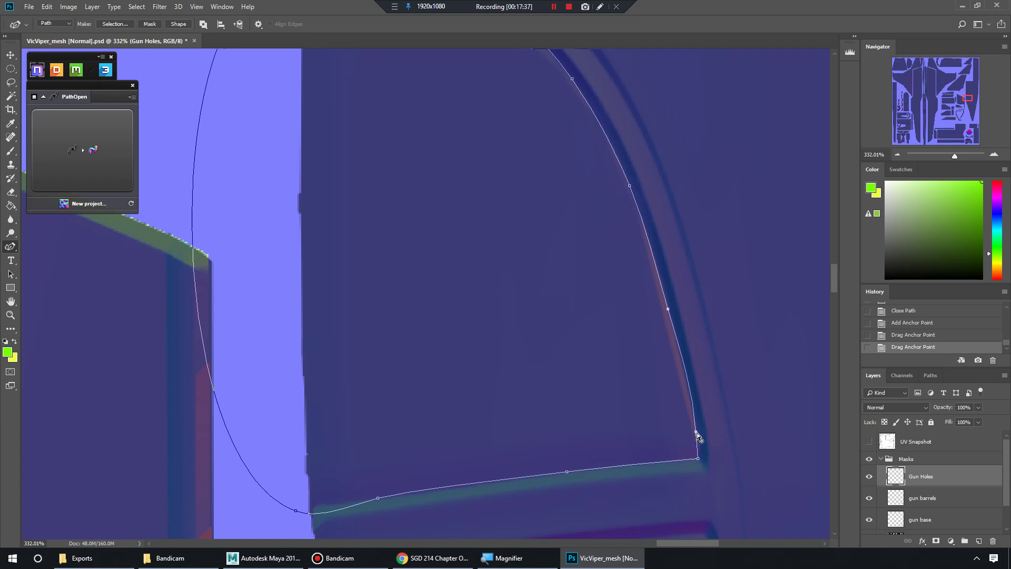
right_click(696, 432)
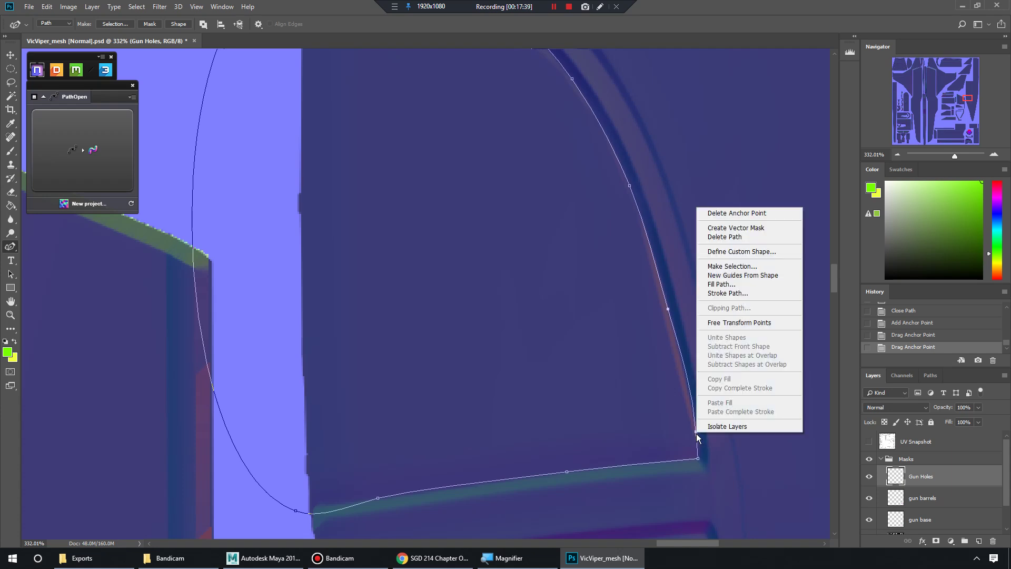
key(Escape)
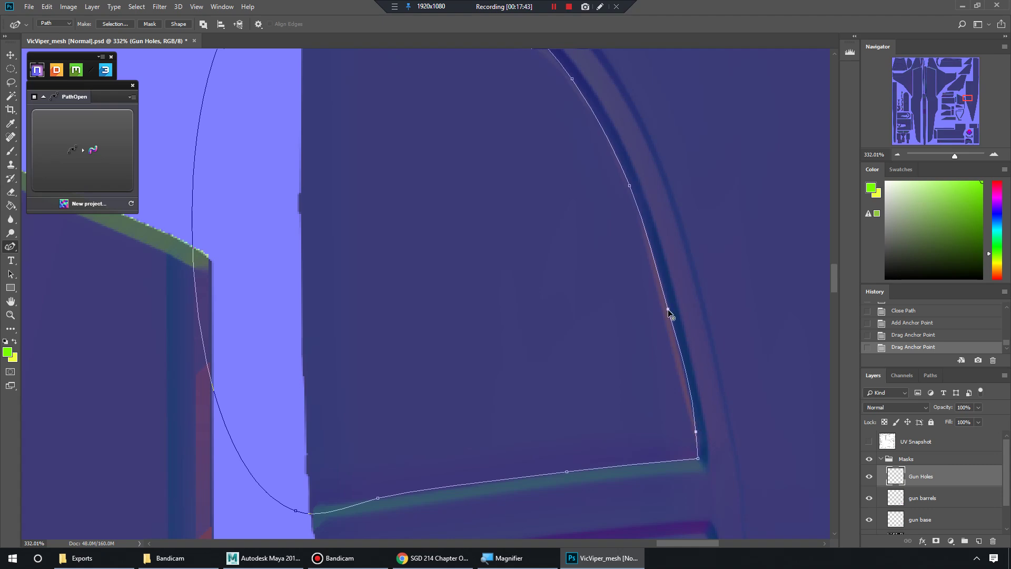
click(687, 402)
drag(689, 402, 692, 411)
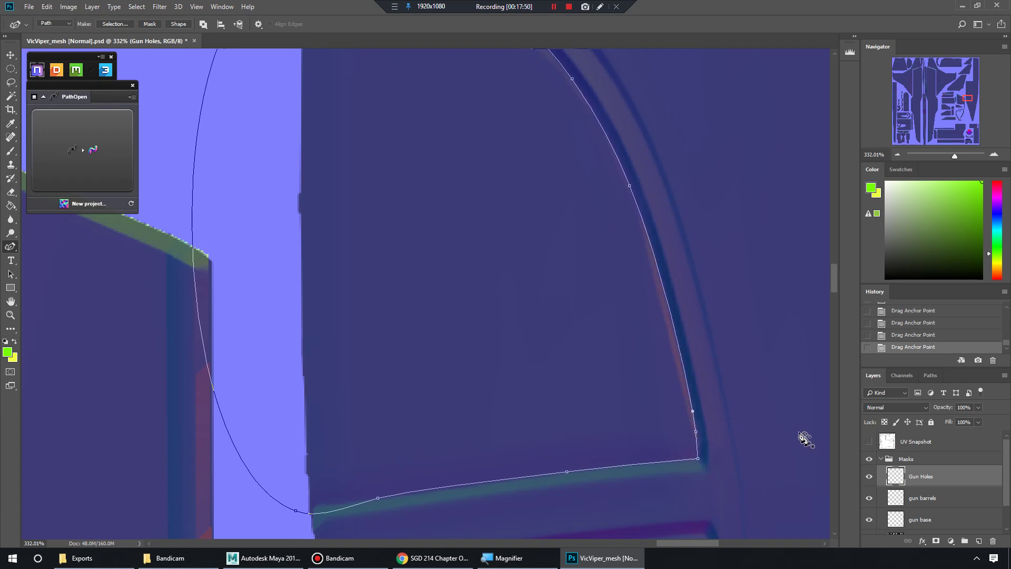
Adjust the anchor points outside the mesh edge and at the start of the curve so the path fits both grooves.
scroll(722, 345, down, 1)
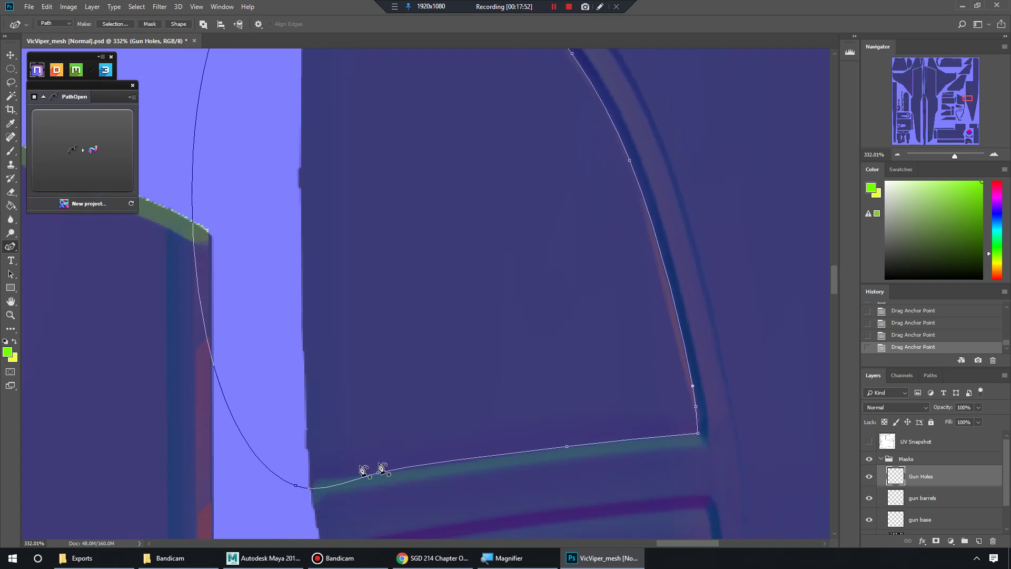
scroll(371, 470, down, 2)
drag(295, 443, 254, 435)
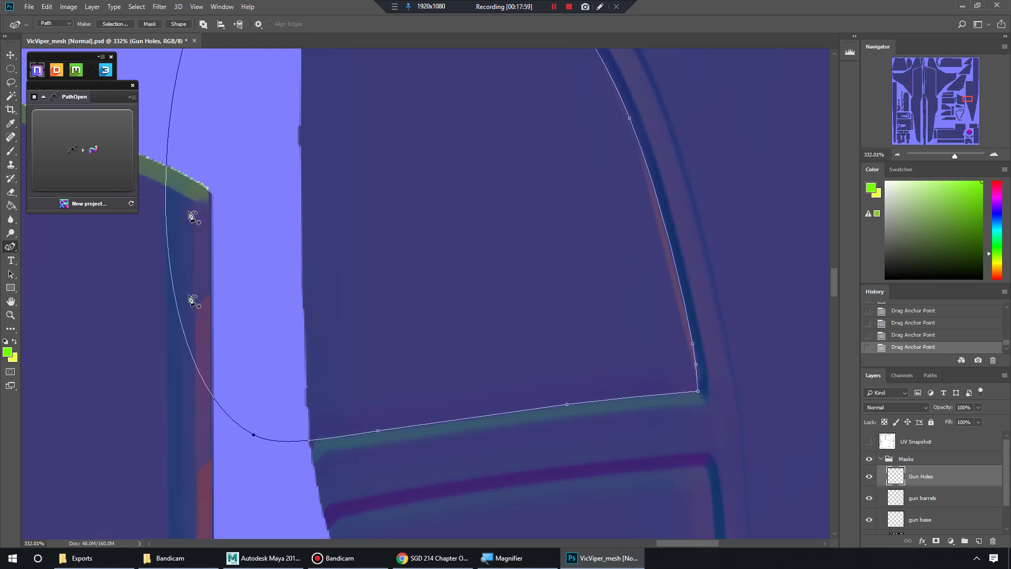
scroll(221, 266, up, 6)
scroll(289, 268, up, 5)
click(278, 193)
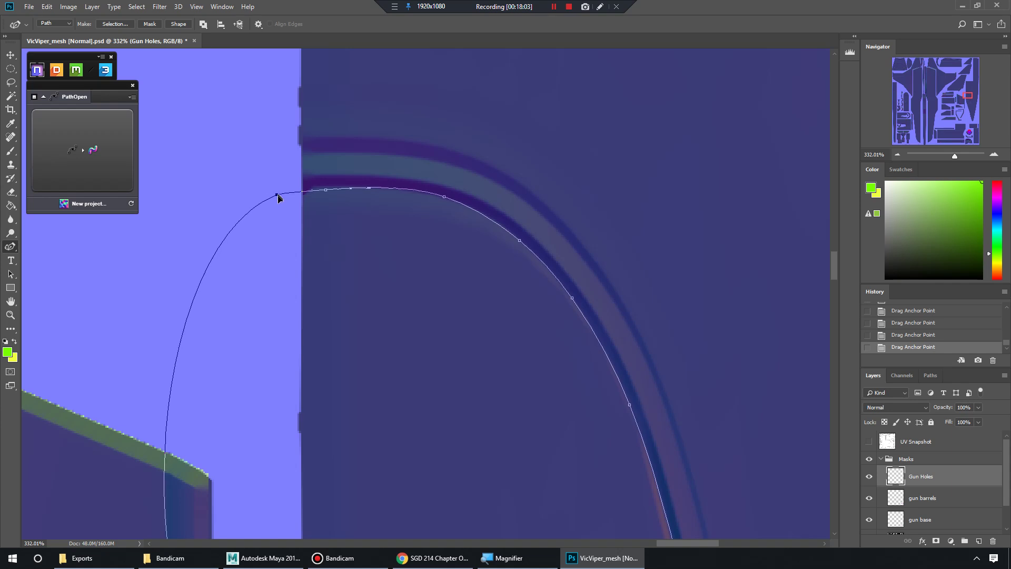
click(325, 189)
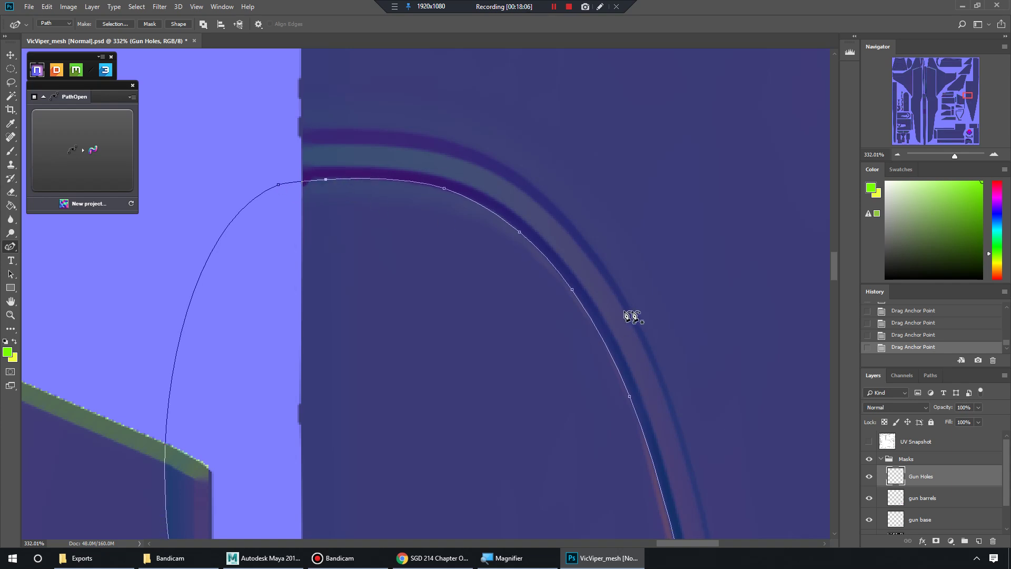
Make a new anti-aliased selection from the closed path with a 1-pixel feather radius.
scroll(628, 316, down, 3)
drag(959, 157, 951, 159)
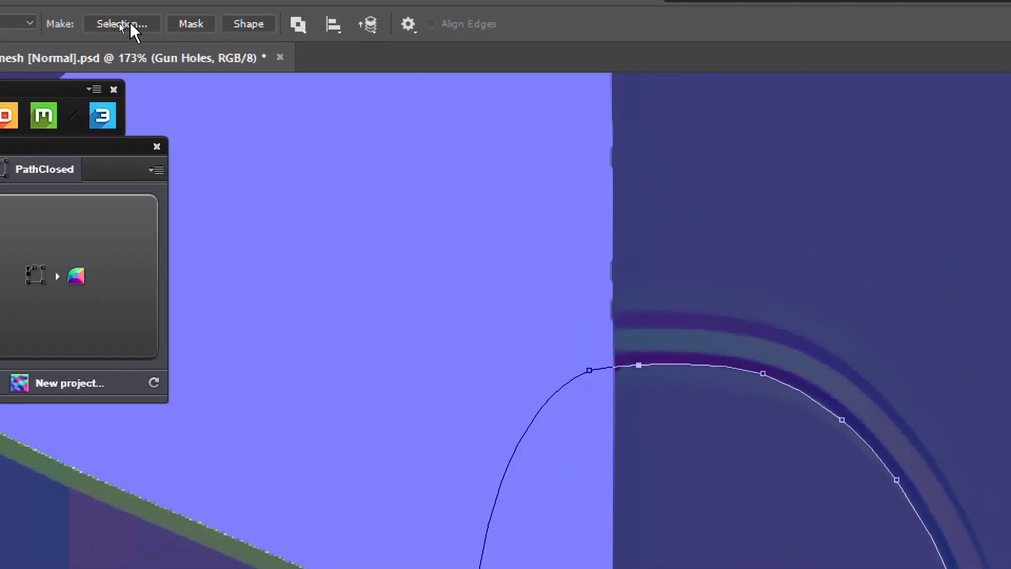
click(127, 23)
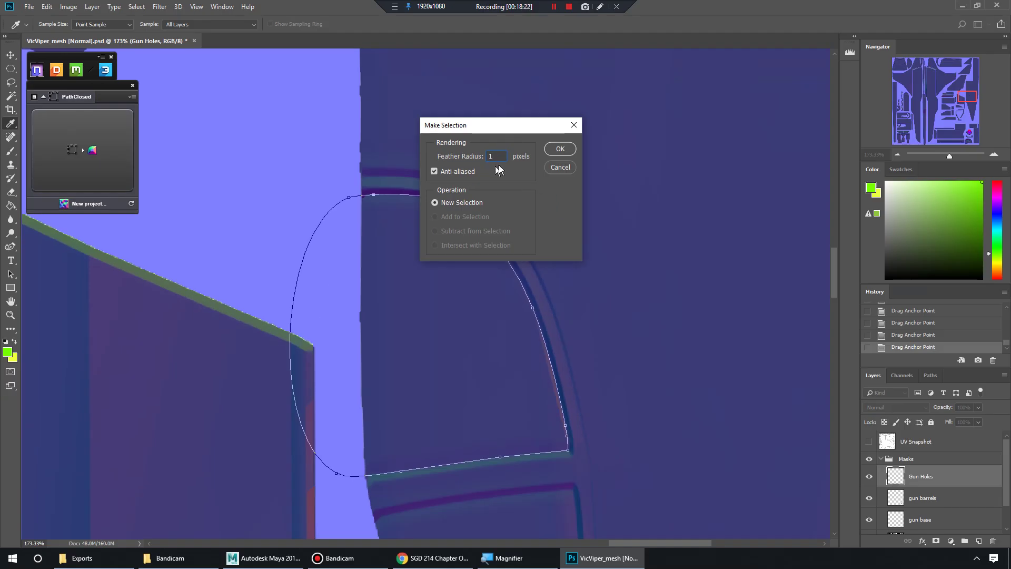
click(560, 150)
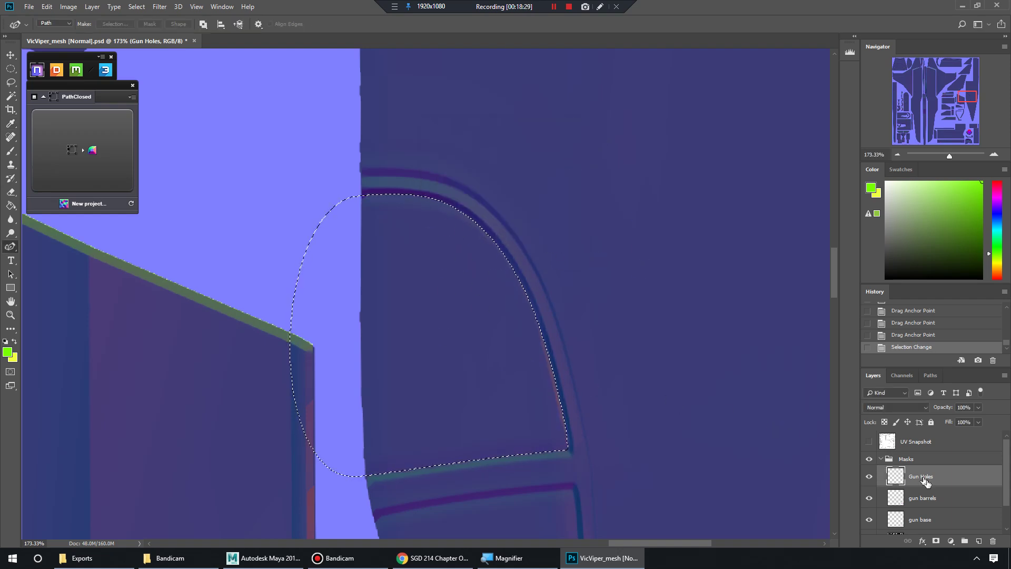
Add a new layer above Gun Holes, fill the selected panel area with the green foreground colour, and deselect.
click(979, 541)
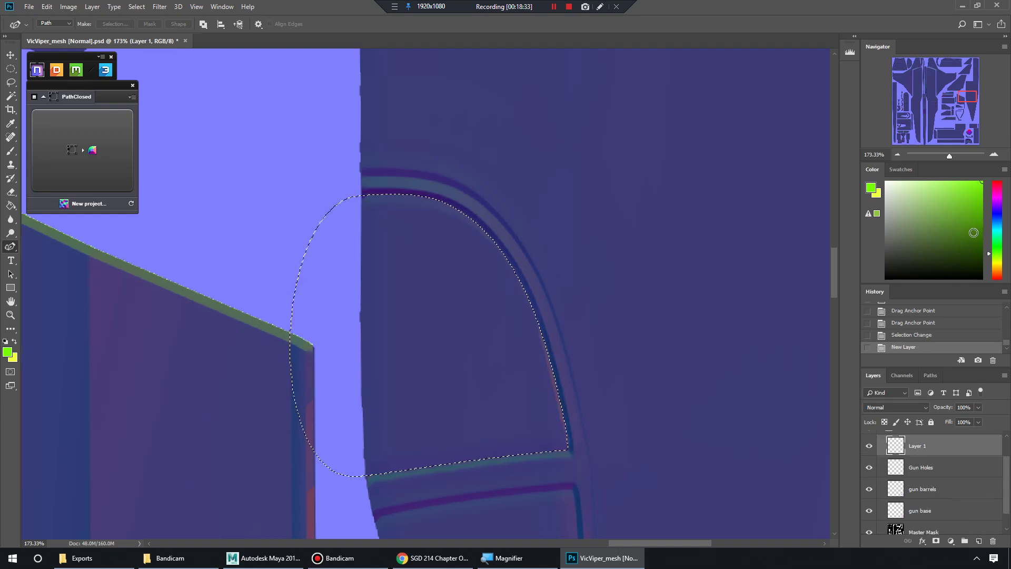
key(alt+BackSpace)
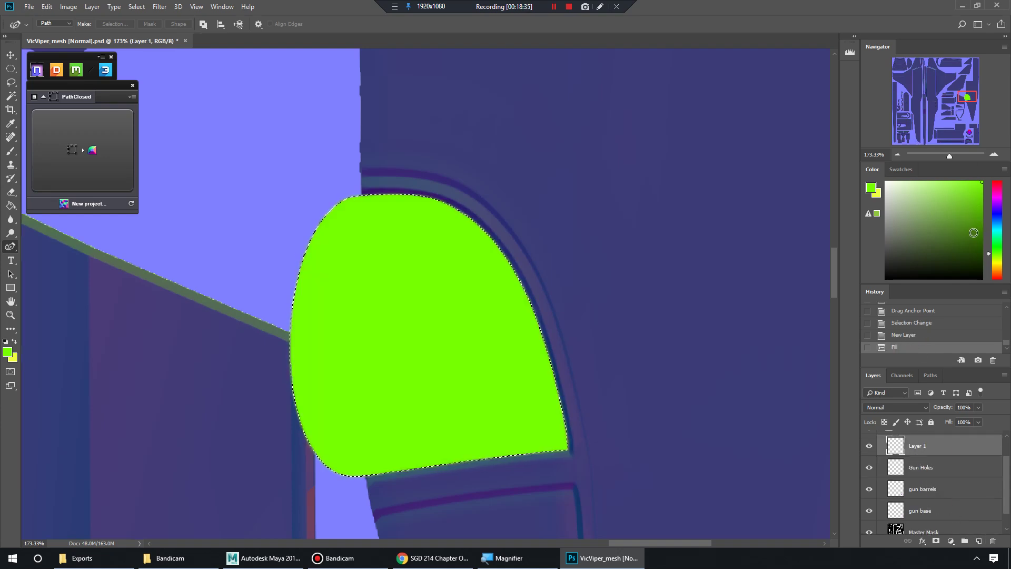
scroll(501, 341, down, 5)
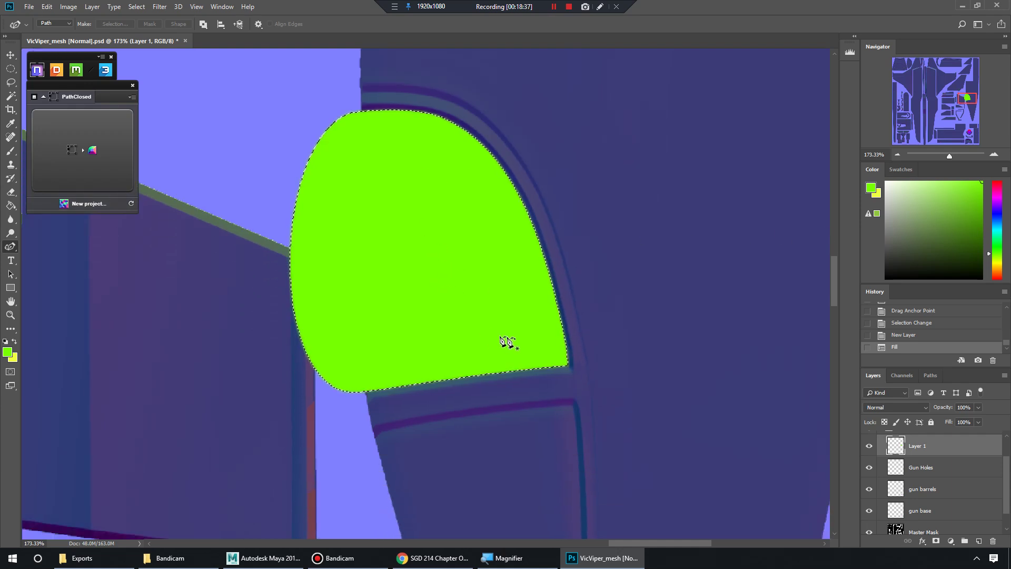
scroll(506, 349, down, 7)
scroll(507, 356, up, 2)
scroll(517, 343, up, 5)
key(ctrl+d)
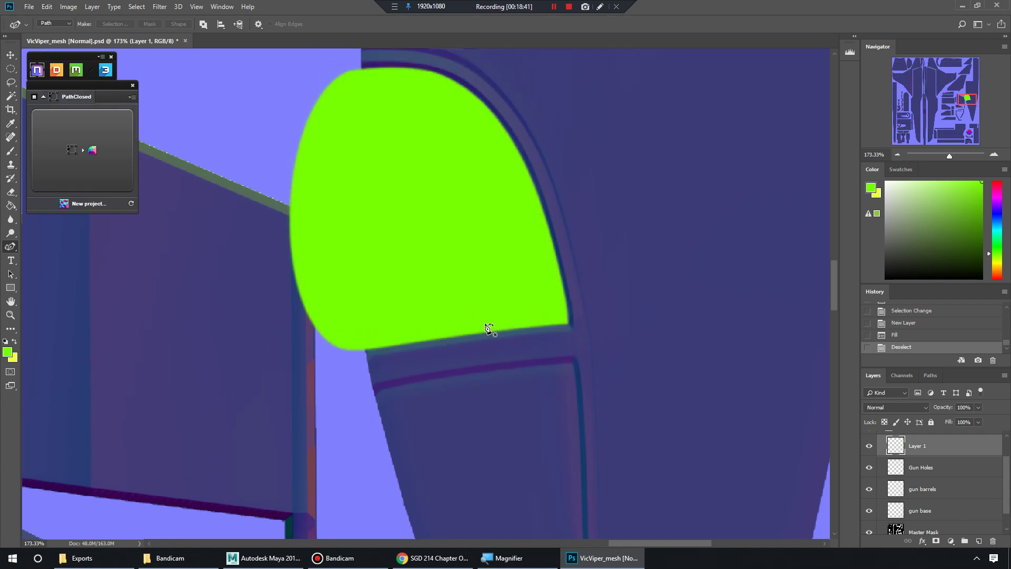
scroll(487, 330, down, 2)
scroll(514, 334, down, 8)
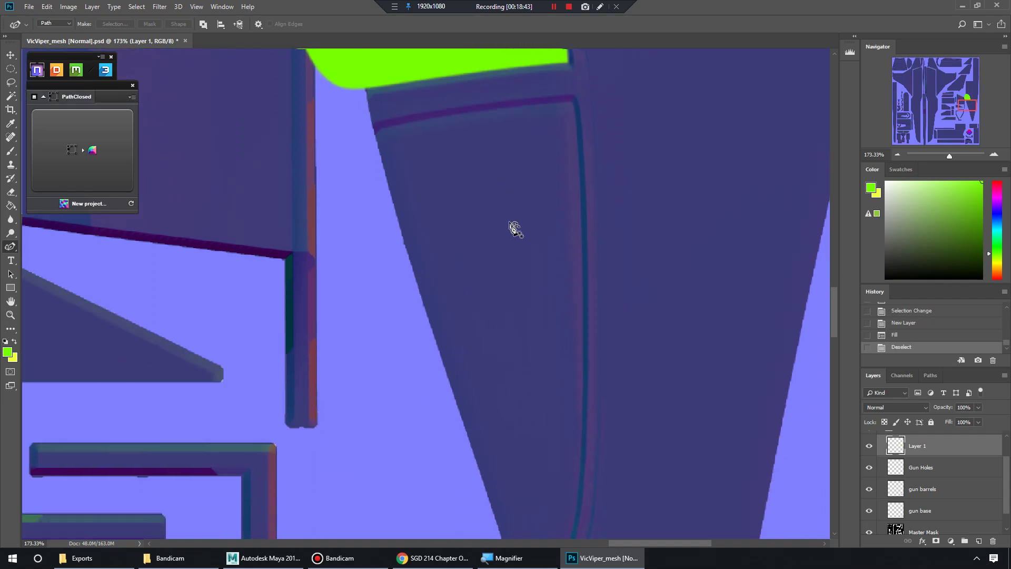
scroll(191, 219, up, 1)
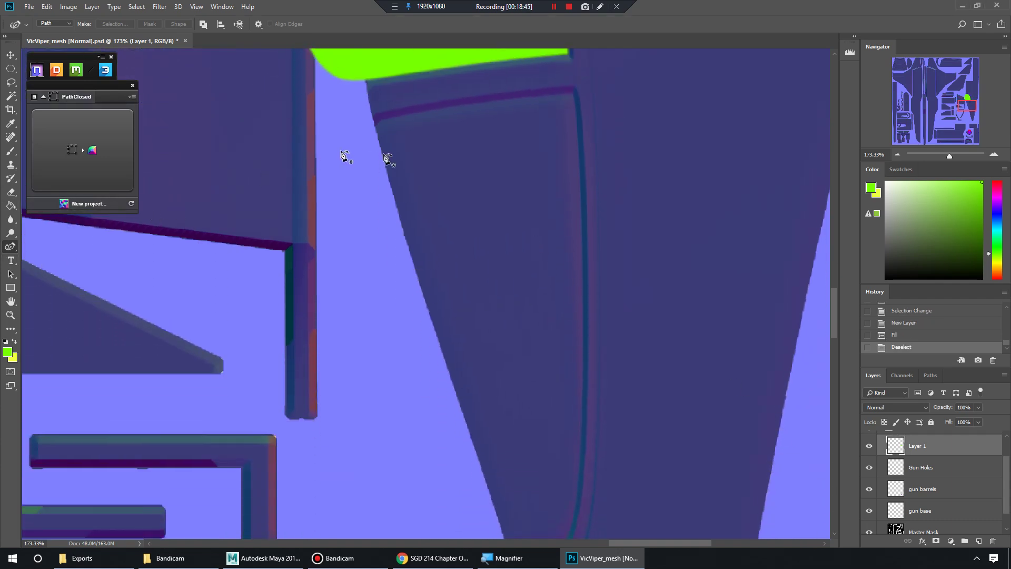
scroll(316, 201, up, 2)
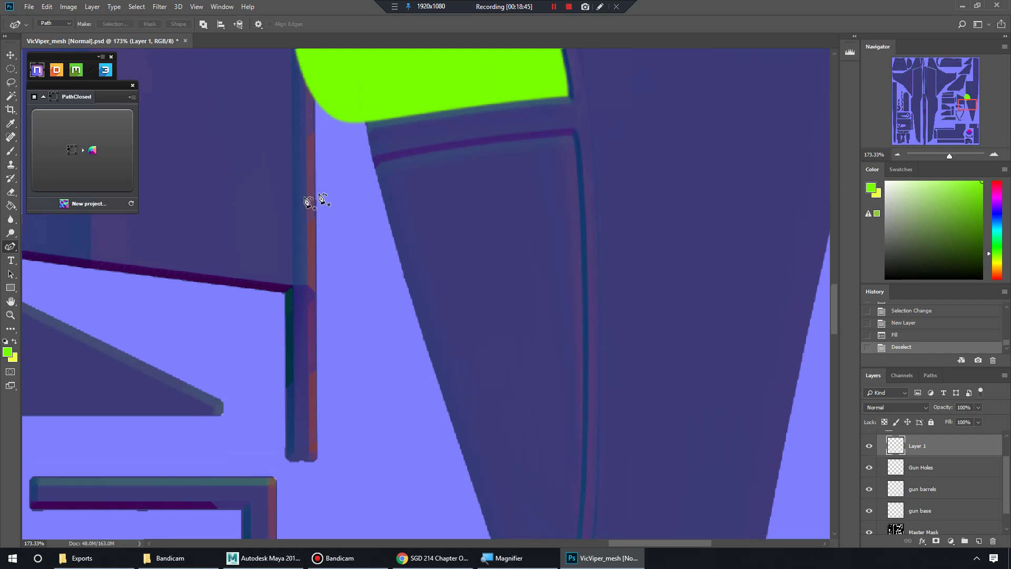
click(361, 174)
click(368, 171)
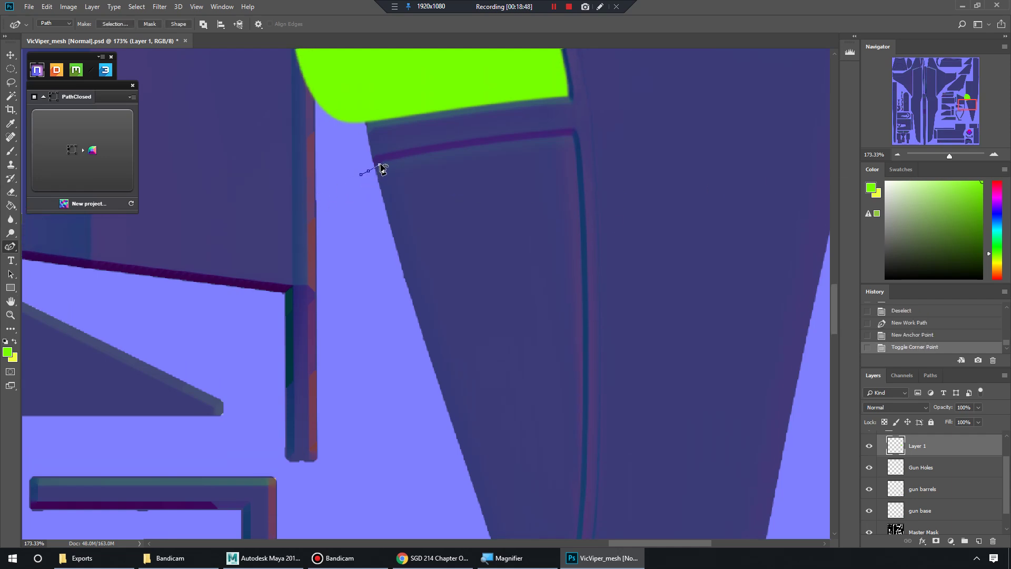
click(378, 166)
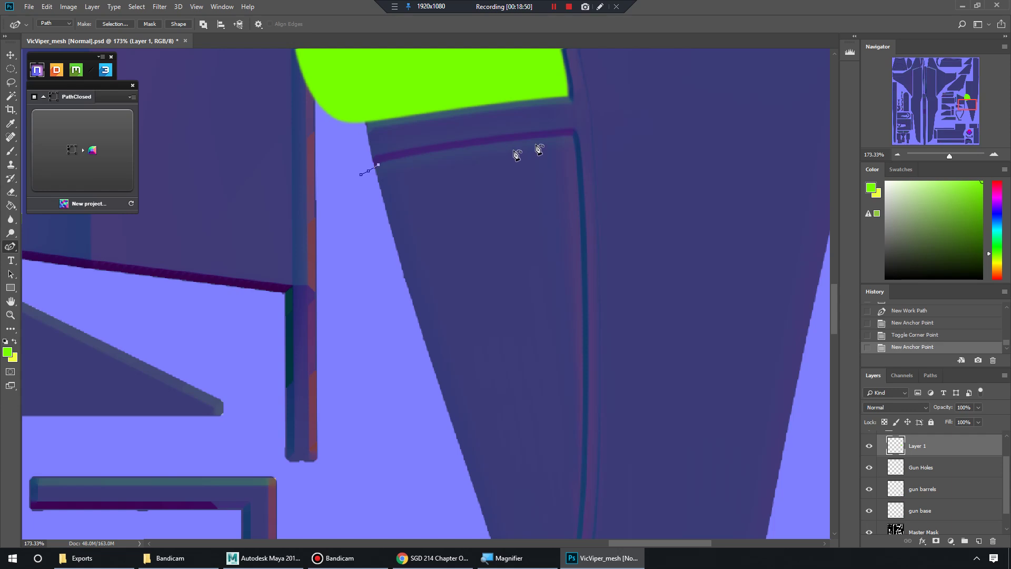
click(485, 145)
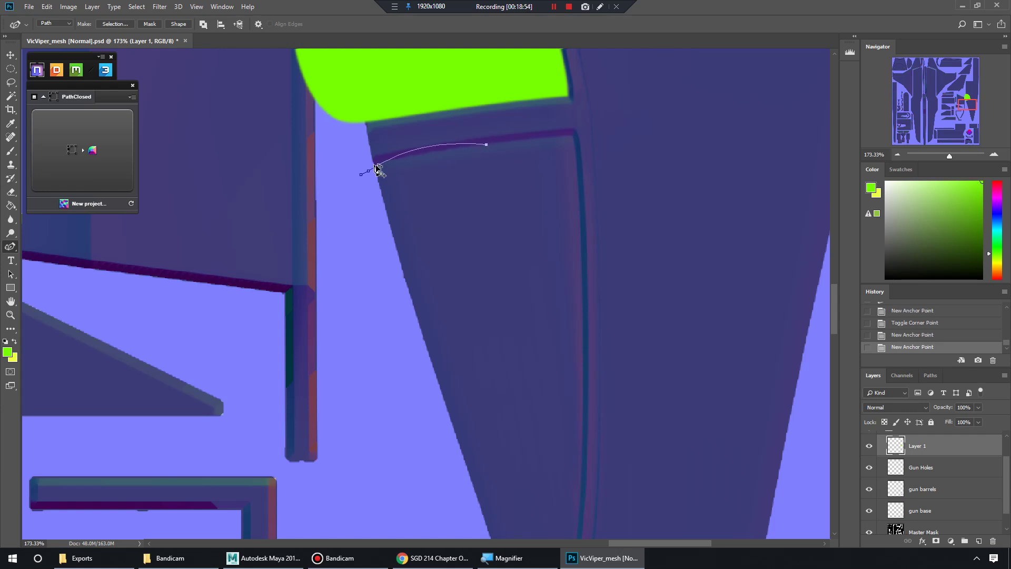
right_click(378, 166)
key(Escape)
mouse_move(379, 167)
mouse_down()
mouse_move(427, 156)
mouse_move(396, 165)
mouse_up()
key(Delete)
key(Delete)
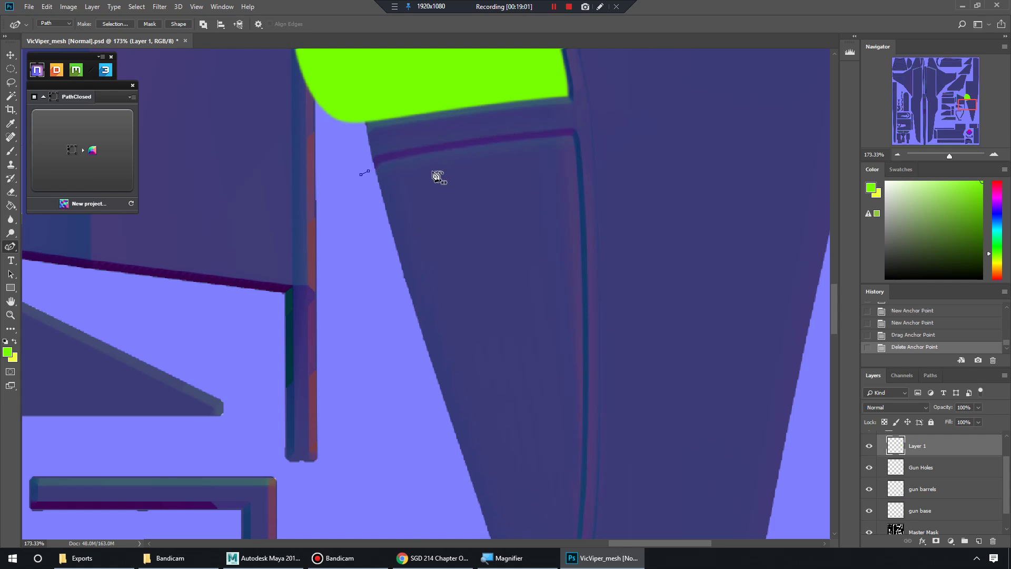
Trace a new pen path from outside the mesh edge along the second panel's upper groove, ending in a corner point at the far end.
click(356, 181)
click(379, 166)
click(446, 151)
click(518, 141)
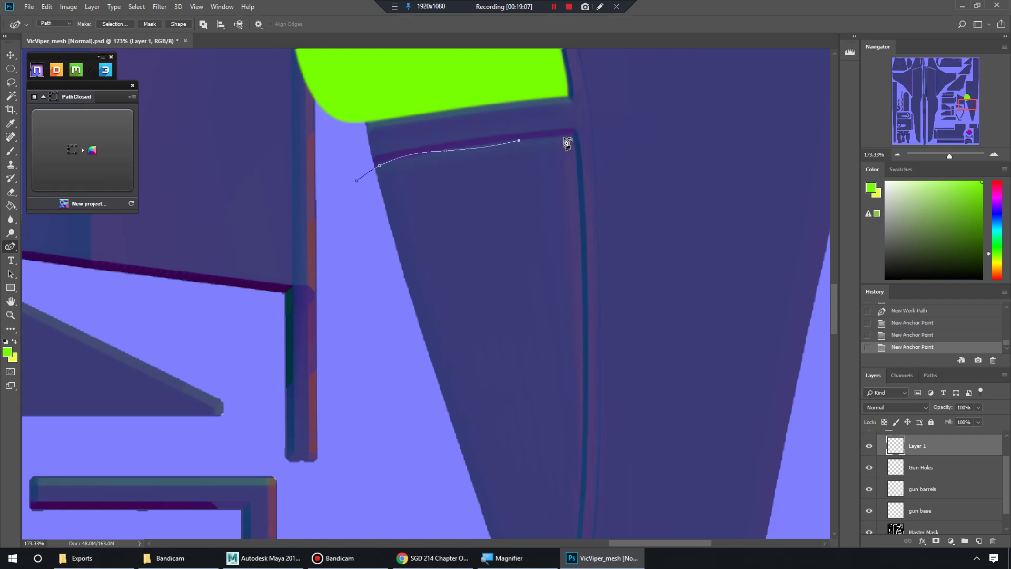
double_click(572, 136)
Continue the path down the long groove, around the lower bend and out past the mesh edge, and close it at the starting point.
click(576, 157)
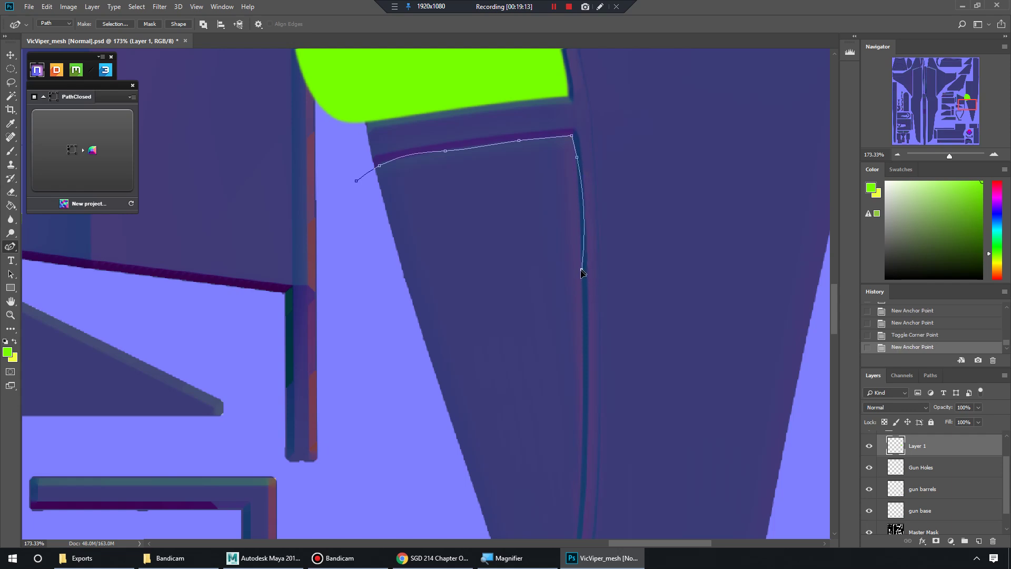
click(581, 273)
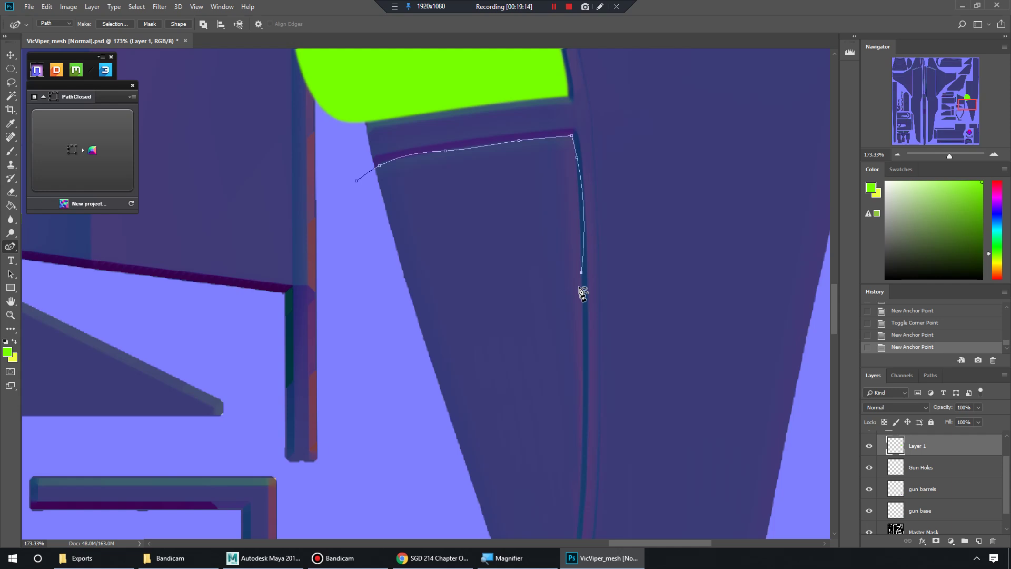
click(582, 382)
drag(610, 510, 582, 384)
click(554, 385)
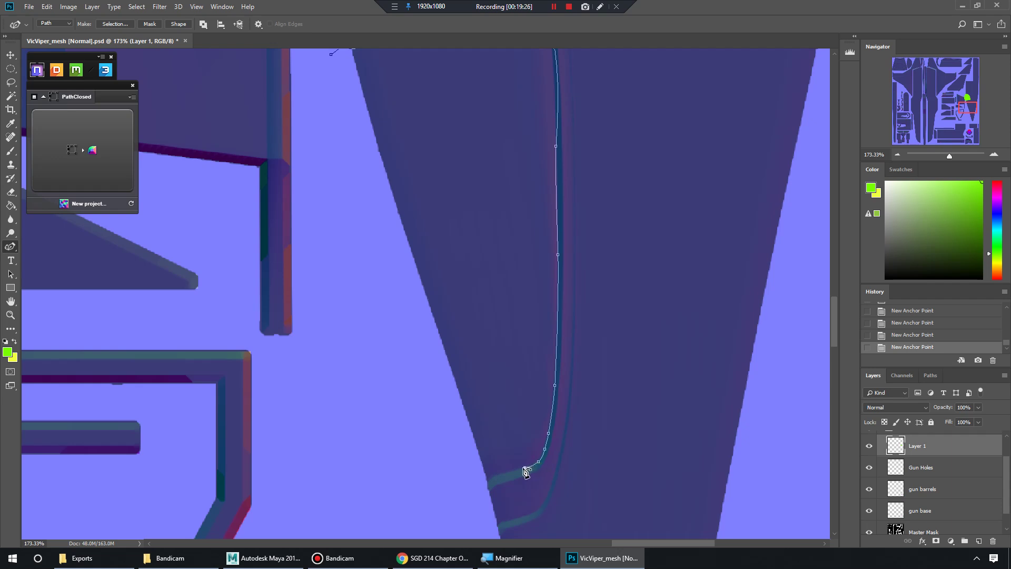
click(524, 468)
scroll(427, 469, up, 4)
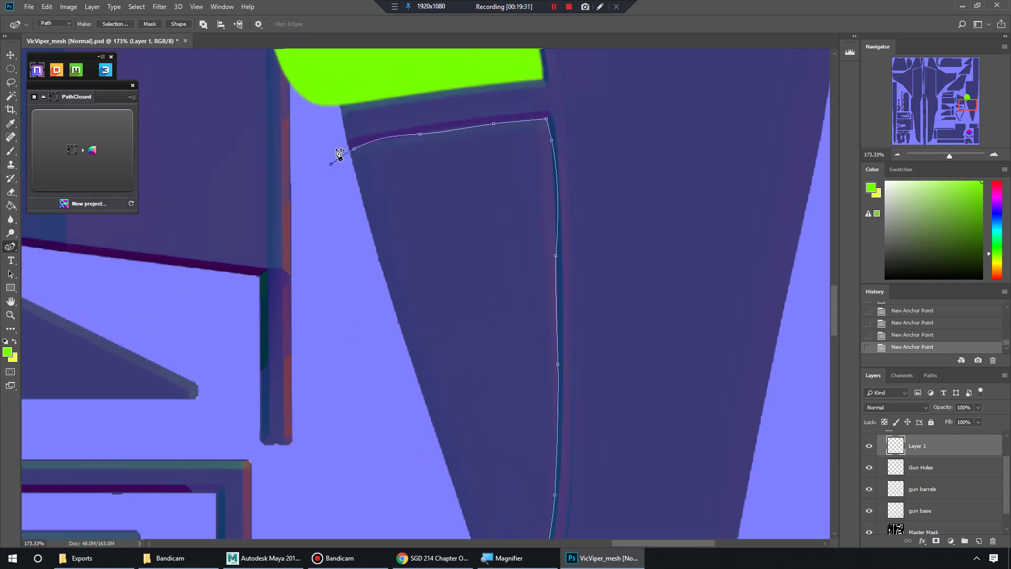
click(331, 165)
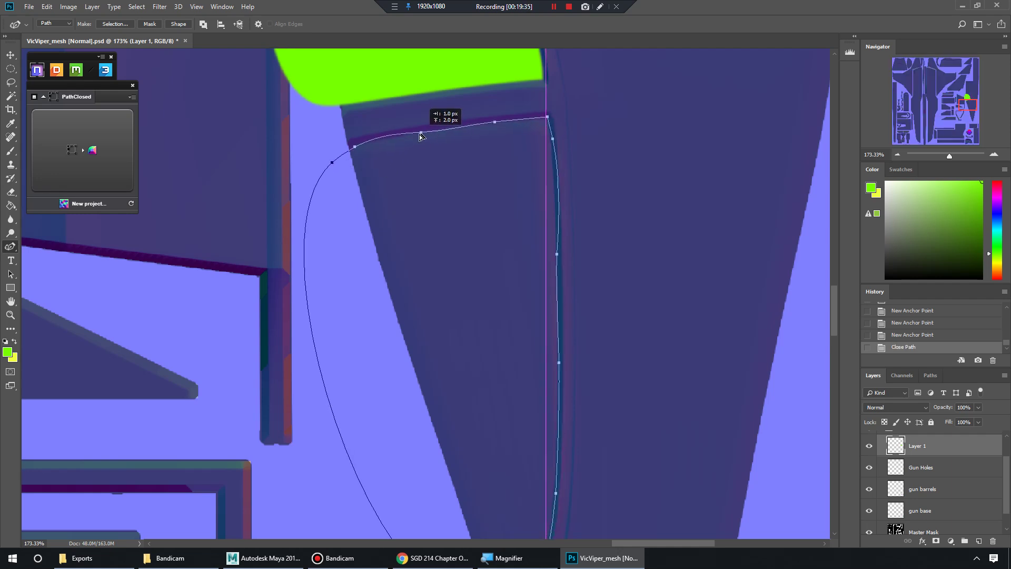
Adjust the anchor points on the upper edge, the long side and outside the mesh so the closed path follows the panel's grooves.
drag(424, 135, 427, 133)
drag(354, 149, 328, 160)
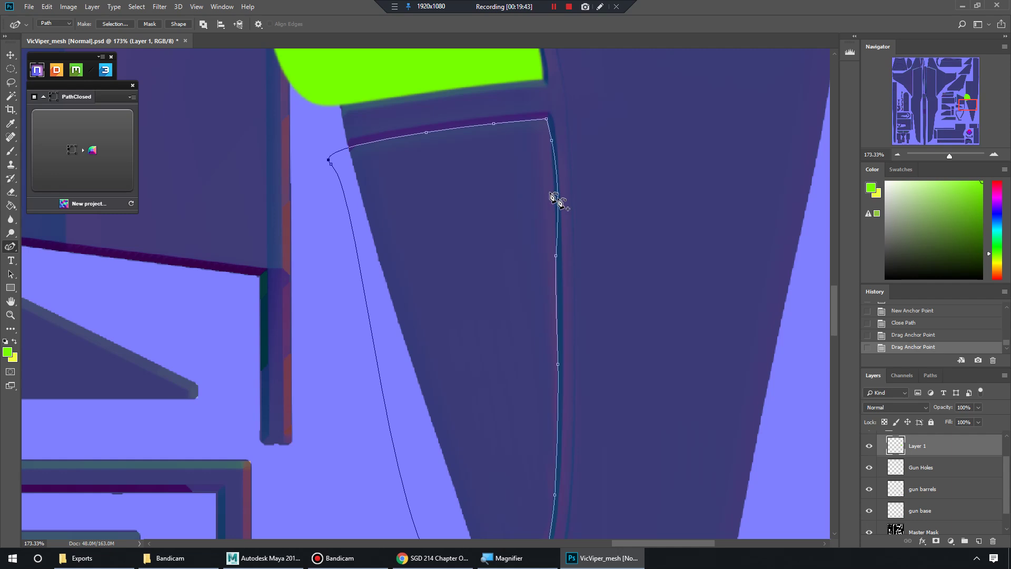
drag(551, 142, 553, 185)
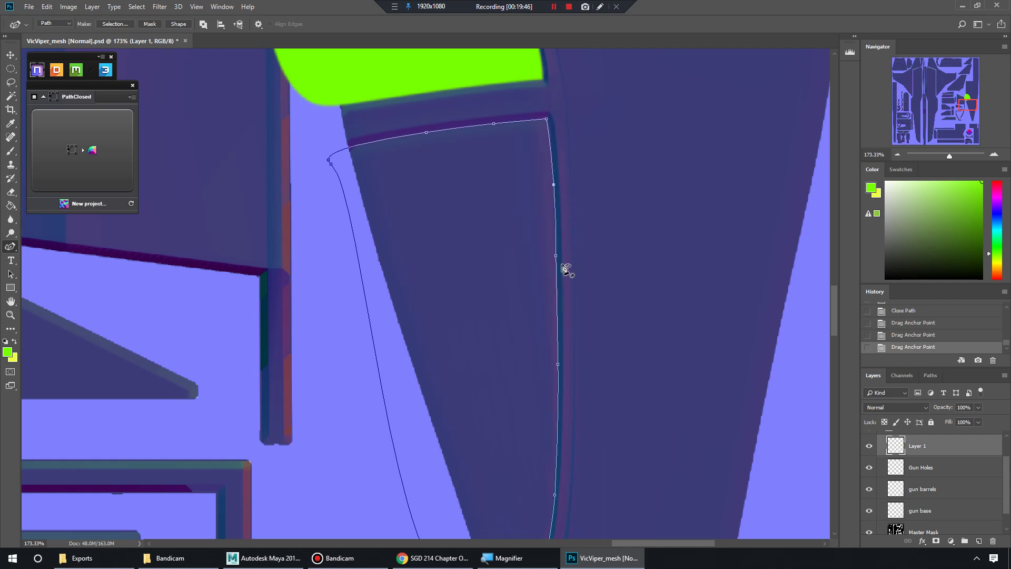
drag(557, 257, 558, 259)
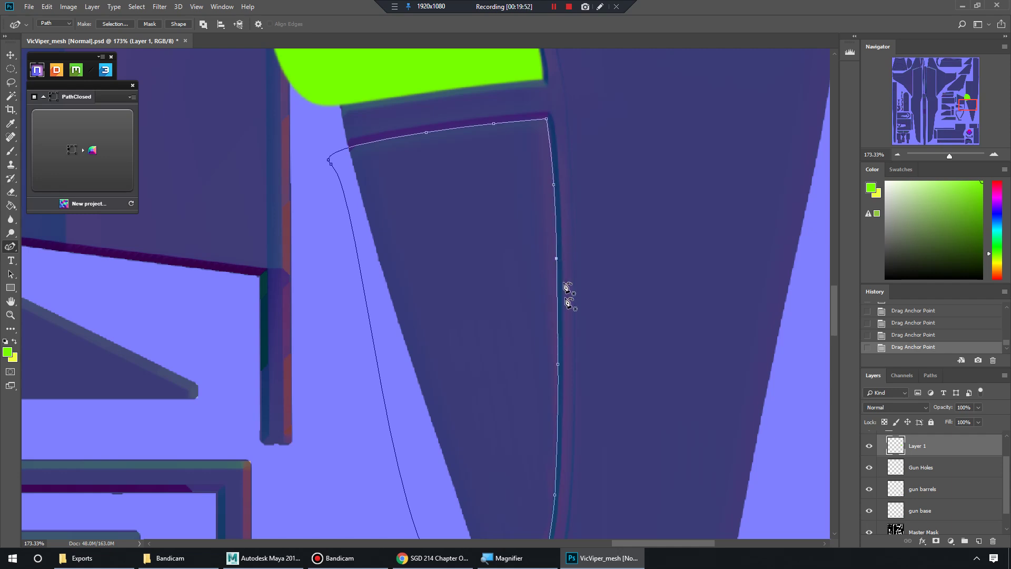
scroll(579, 316, down, 2)
scroll(584, 326, down, 5)
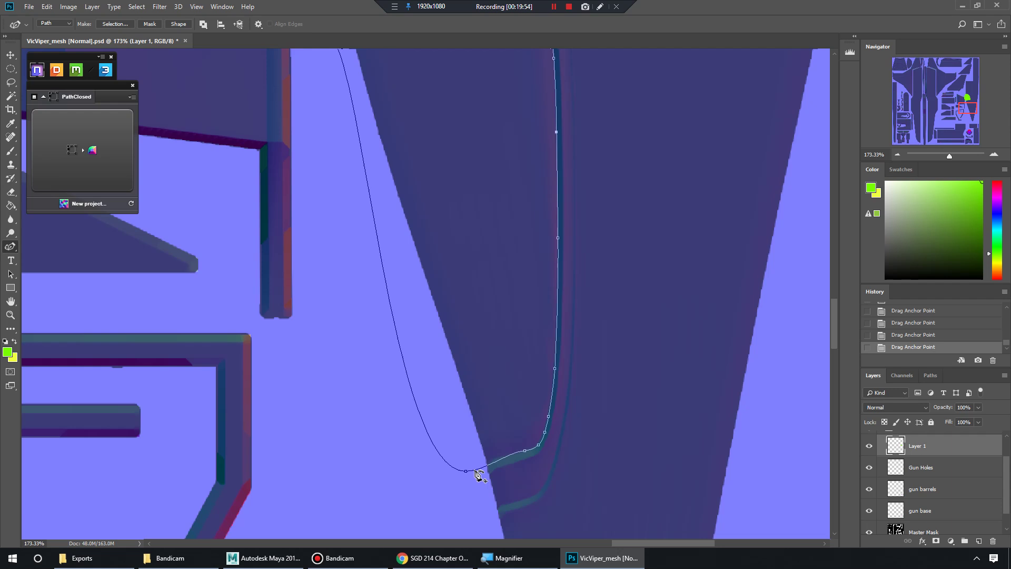
drag(466, 473, 456, 461)
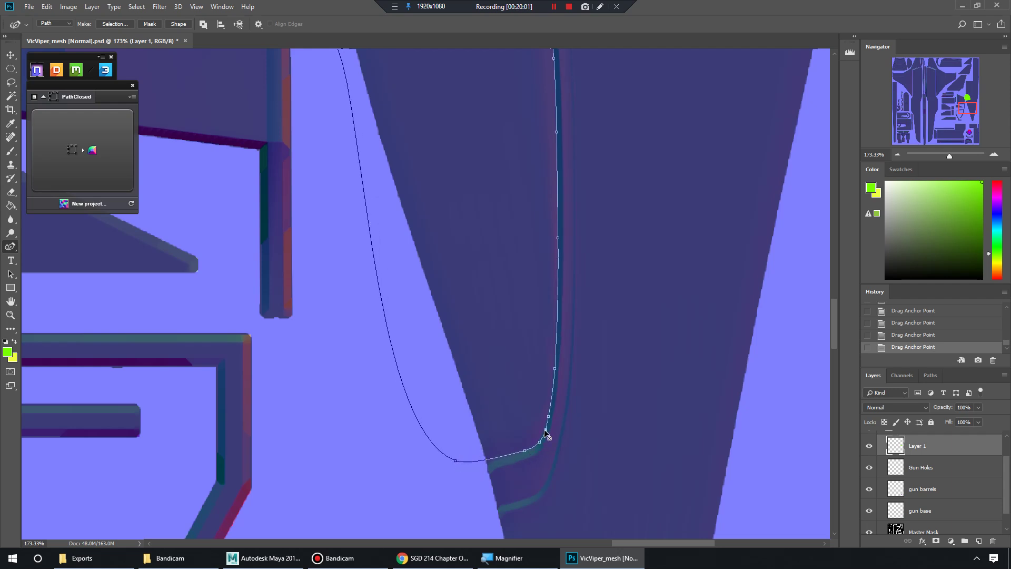
scroll(611, 401, up, 8)
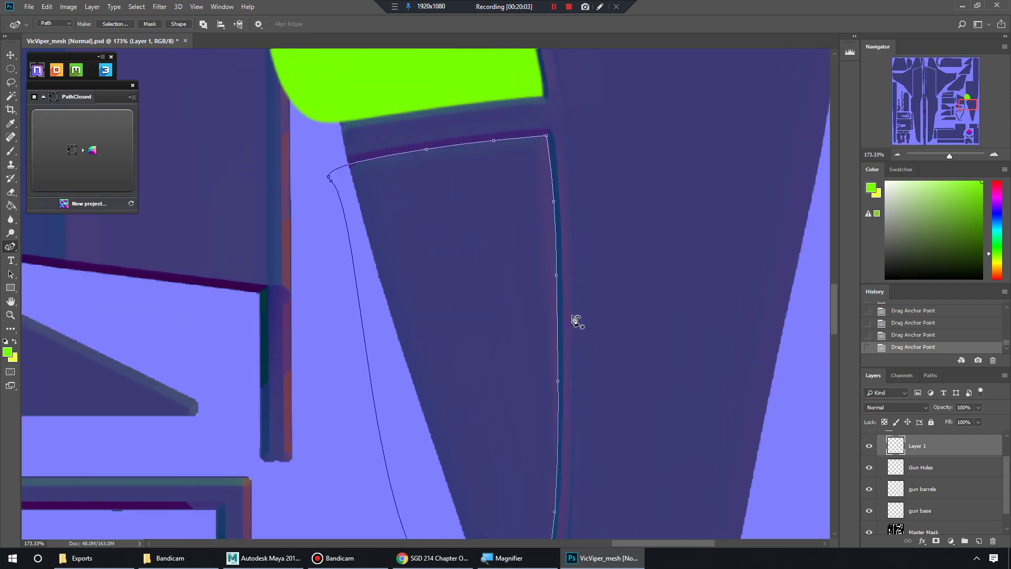
Make a new anti-aliased selection from the second panel's closed path with a 1-pixel feather radius.
click(115, 23)
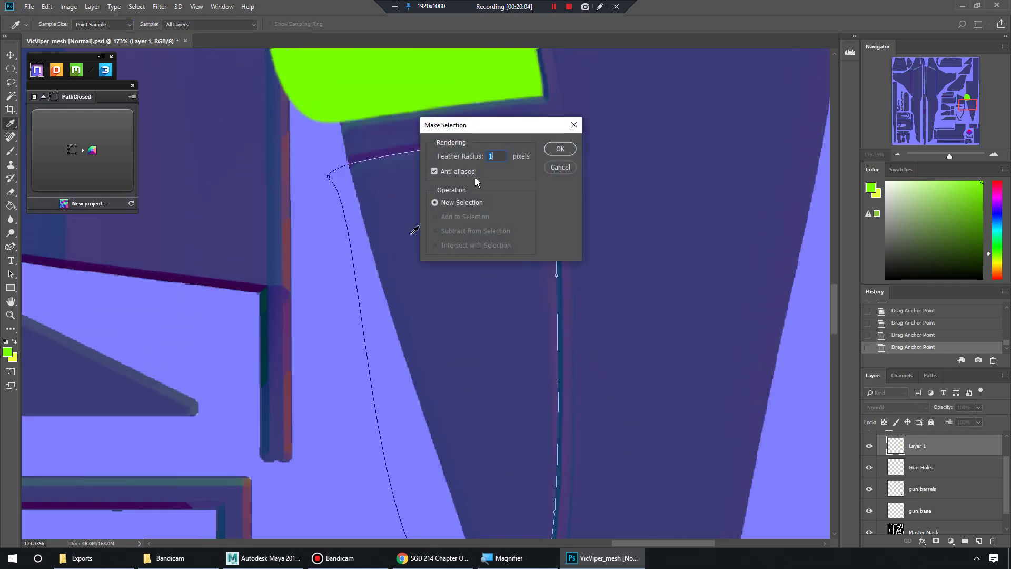
click(560, 150)
scroll(687, 321, down, 5)
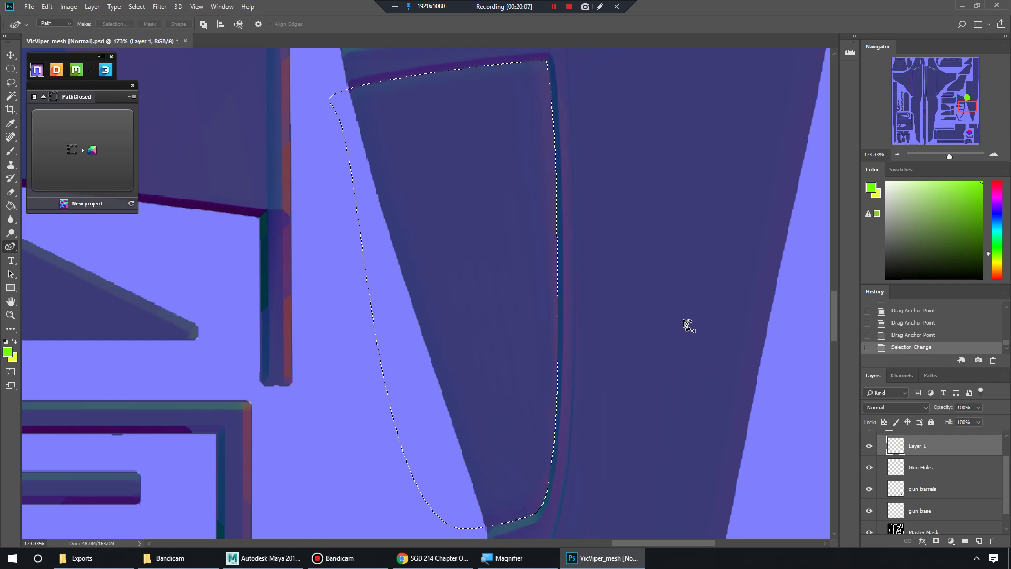
Fill the selected second panel with the green foreground colour on Layer 1 and deselect.
key(alt+BackSpace)
scroll(540, 266, up, 3)
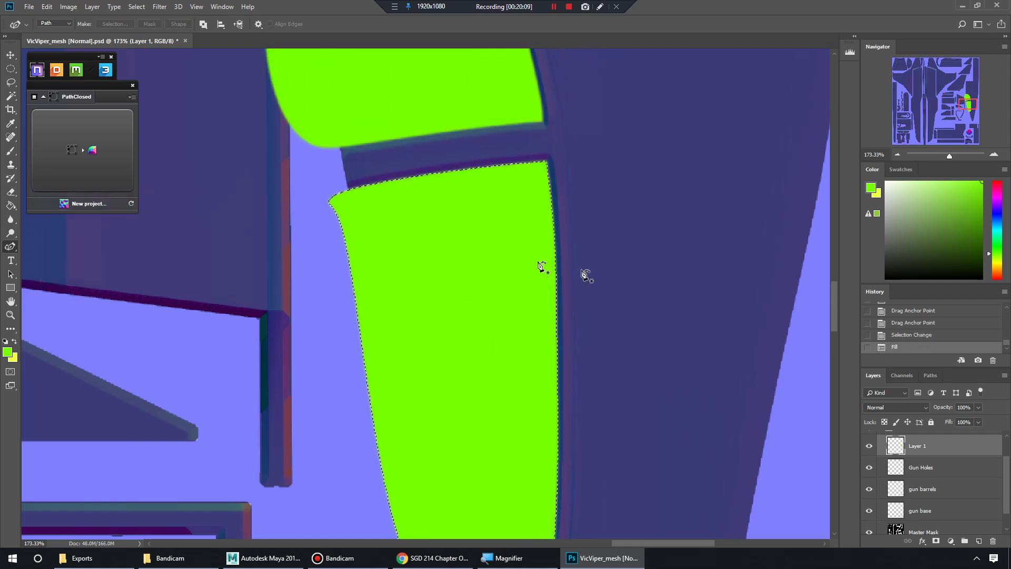
scroll(580, 274, up, 4)
key(ctrl+d)
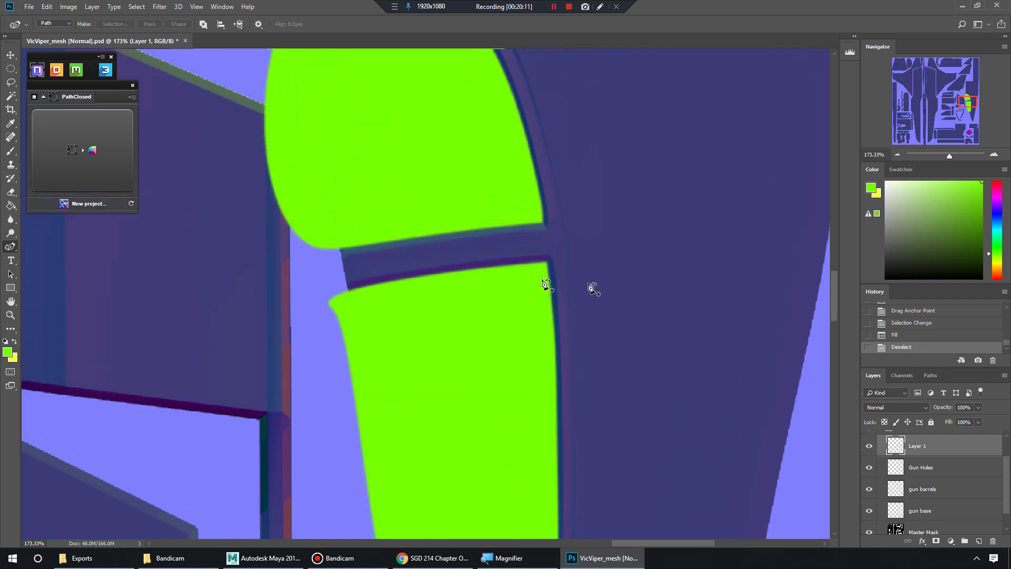
scroll(583, 288, up, 1)
right_click(16, 249)
click(59, 266)
scroll(375, 349, up, 5)
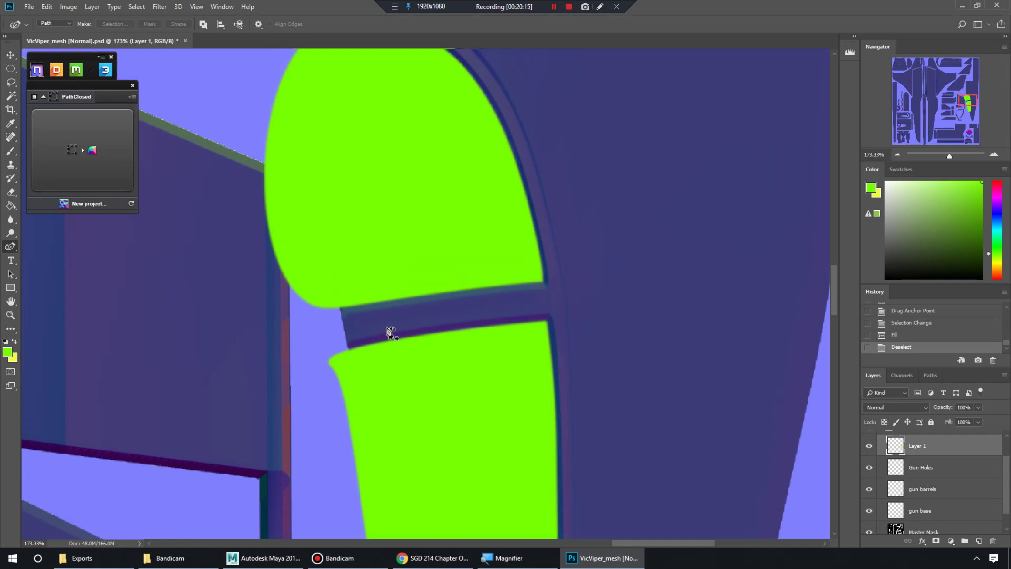
scroll(495, 347, down, 7)
scroll(335, 253, up, 8)
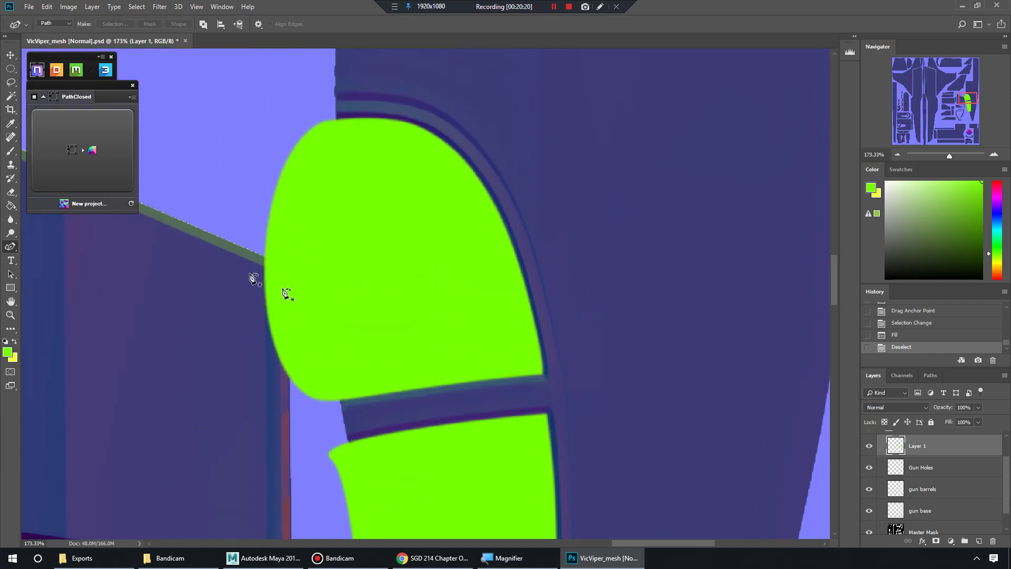
scroll(754, 503, down, 1)
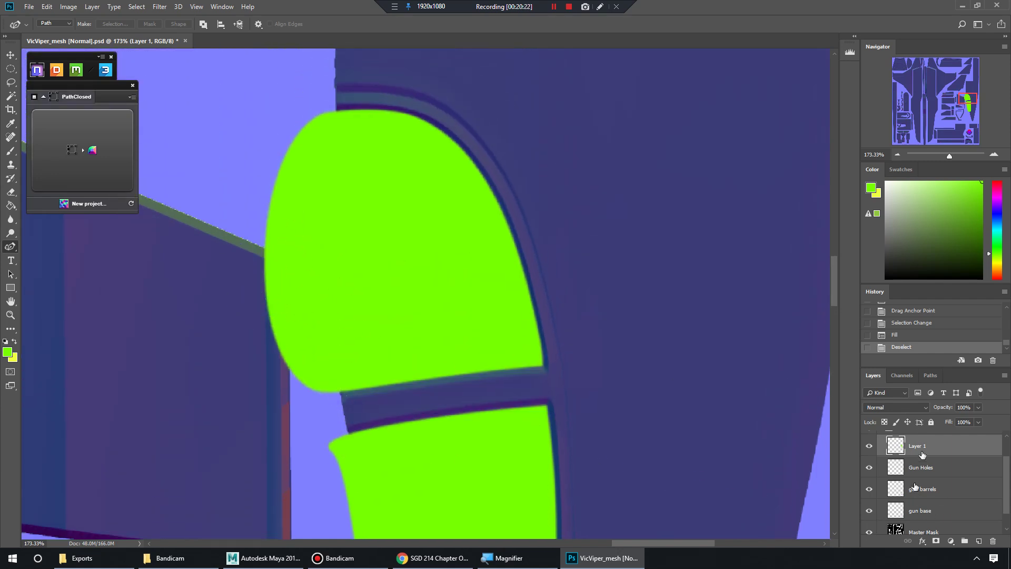
Load the contents of the Master Mask layer as a selection while keeping Layer 1 active.
scroll(932, 465, down, 1)
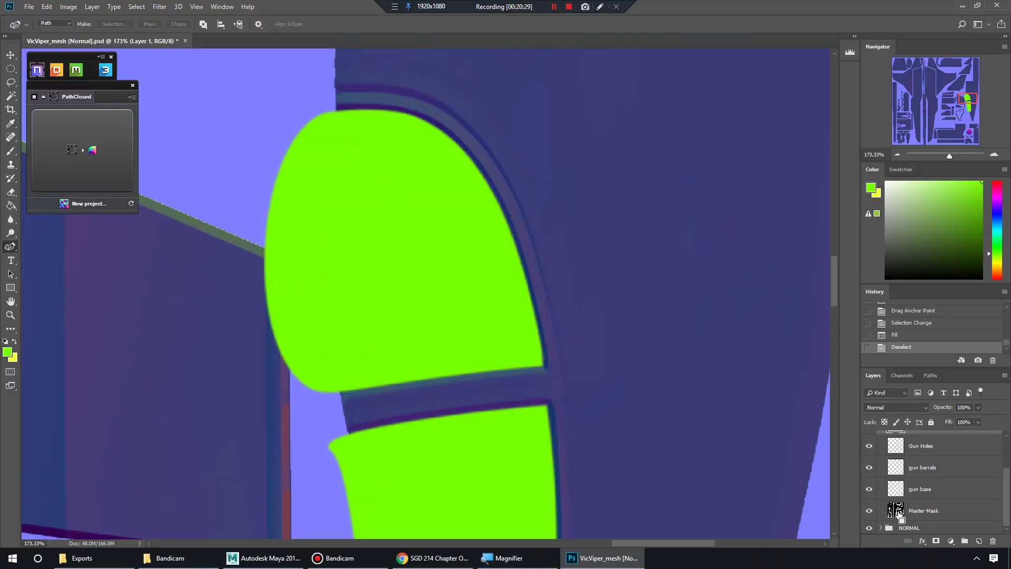
ctrl+click(900, 517)
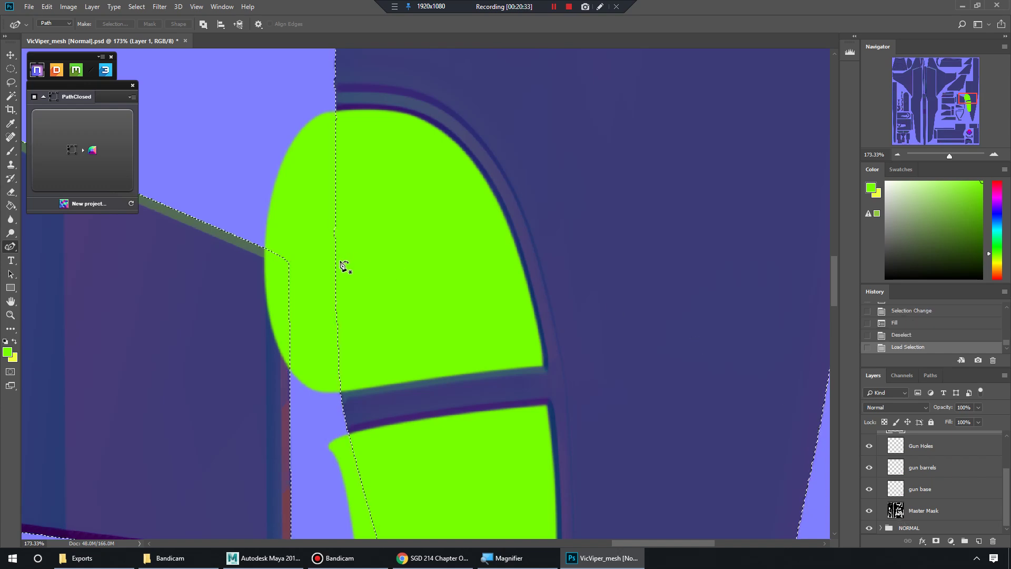
scroll(422, 241, down, 1)
drag(950, 156, 942, 157)
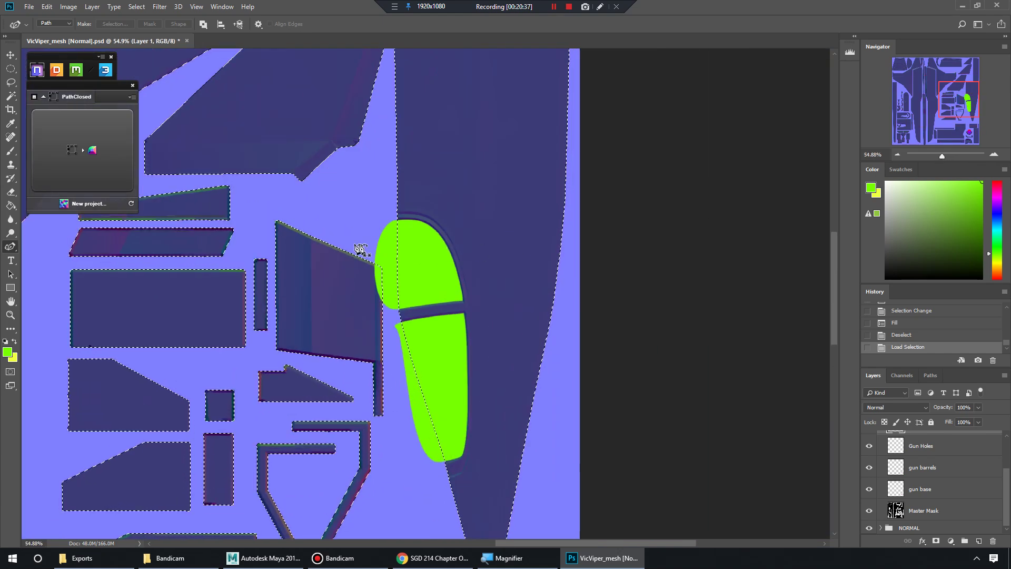
scroll(368, 211, up, 2)
scroll(388, 221, down, 5)
drag(943, 157, 946, 157)
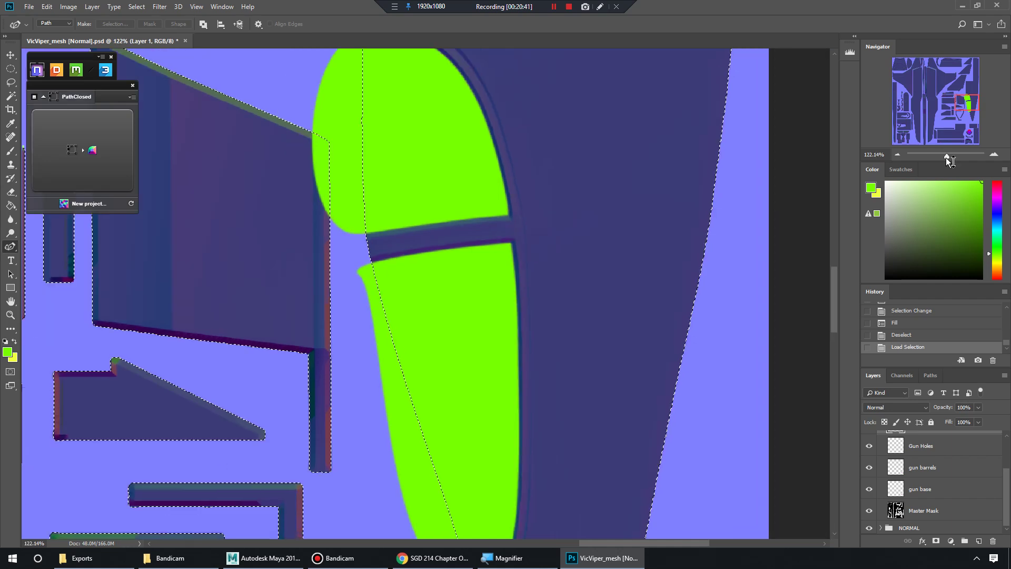
scroll(388, 120, up, 3)
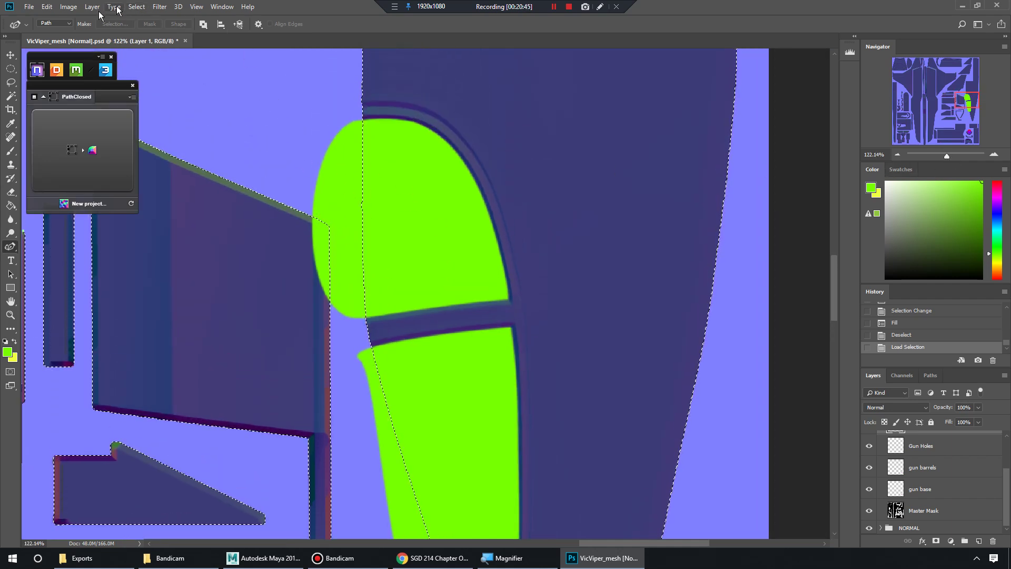
ctrl+click(899, 516)
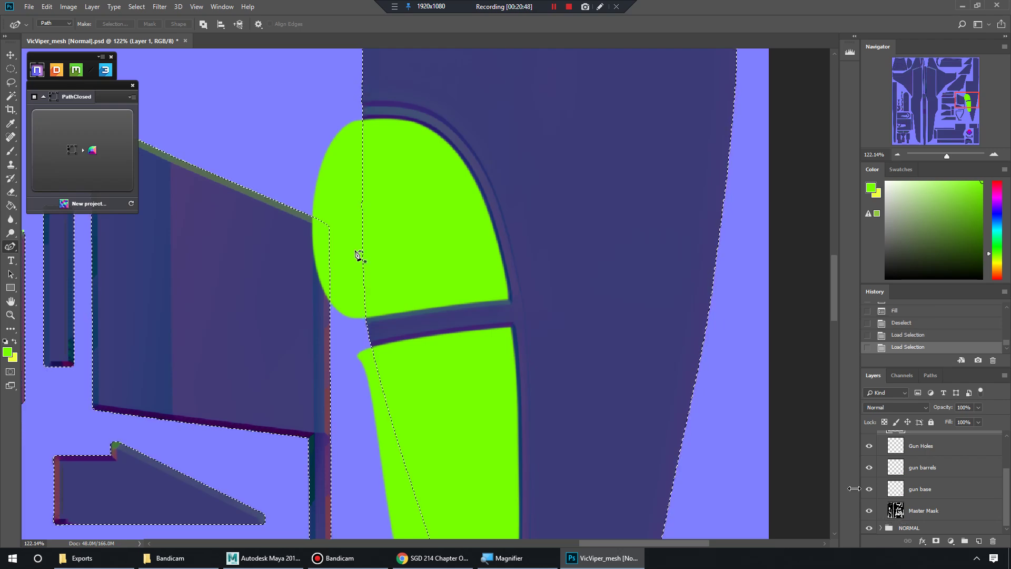
Invert the selection and delete the green fill that spills outside the mesh islands on Layer 1.
click(92, 8)
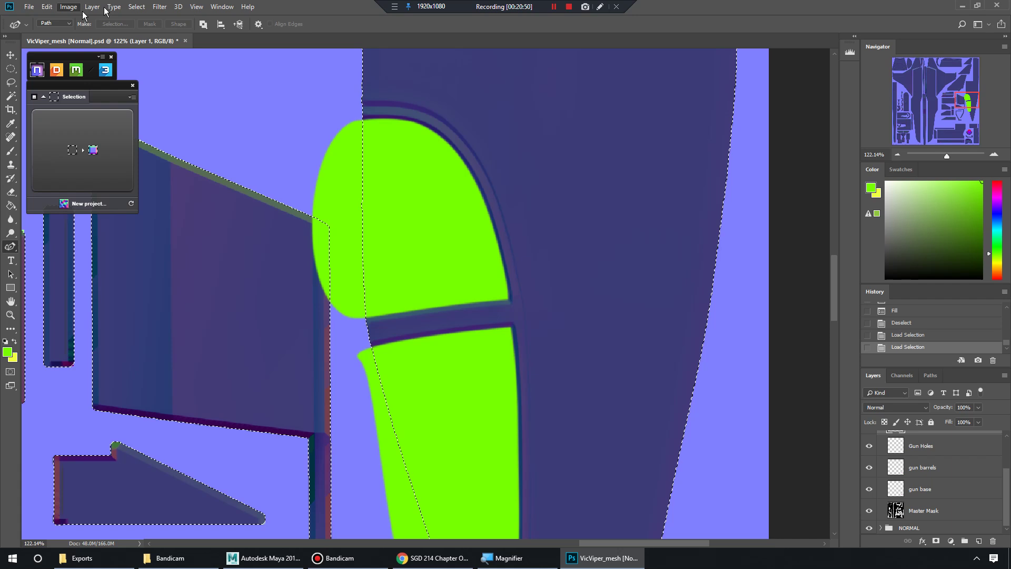
mouse_move(131, 8)
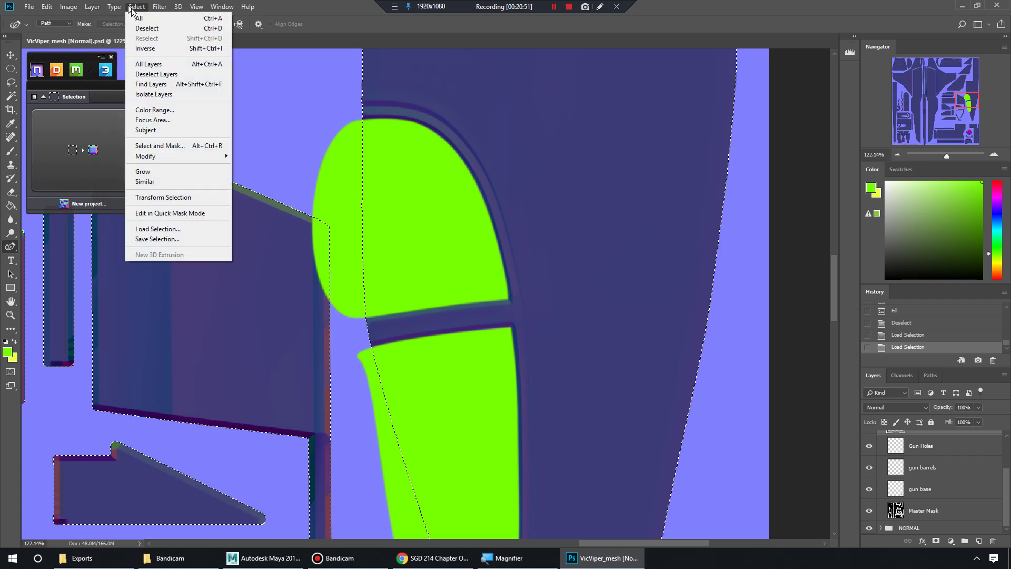
click(161, 48)
key(Delete)
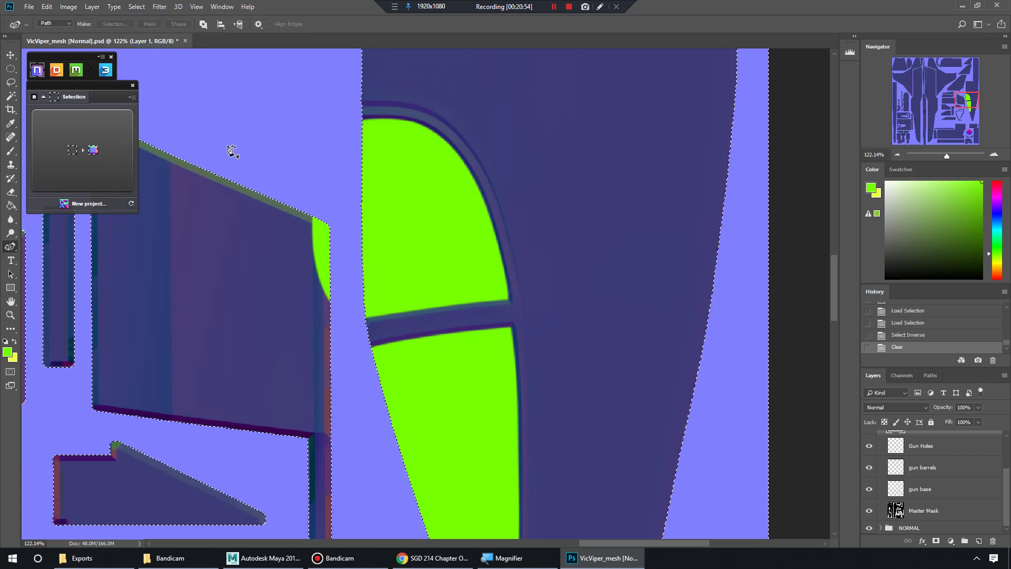
Clear the active selection and rename Layer 1 as Cockpit.
key(ctrl+d)
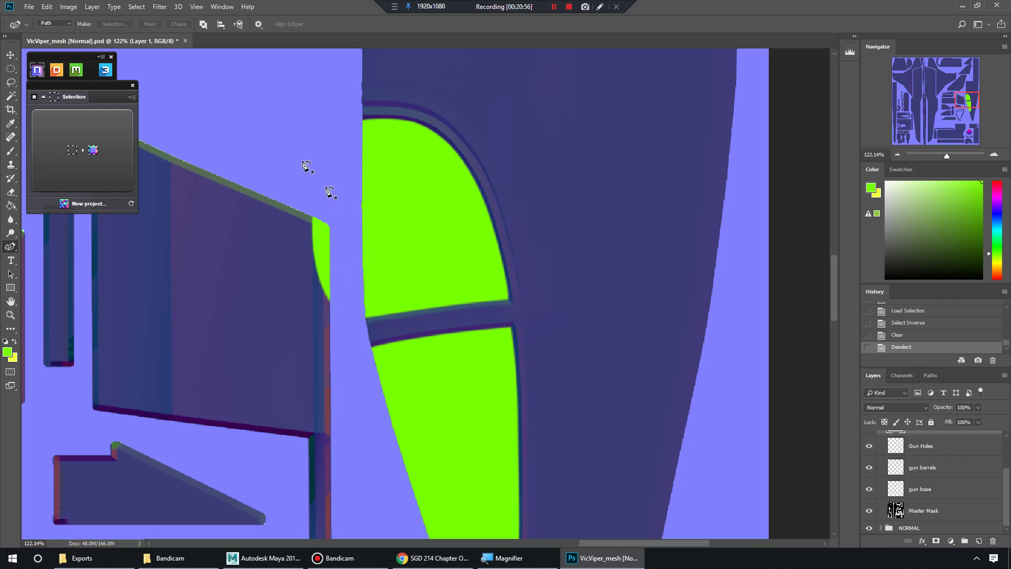
scroll(935, 485, up, 2)
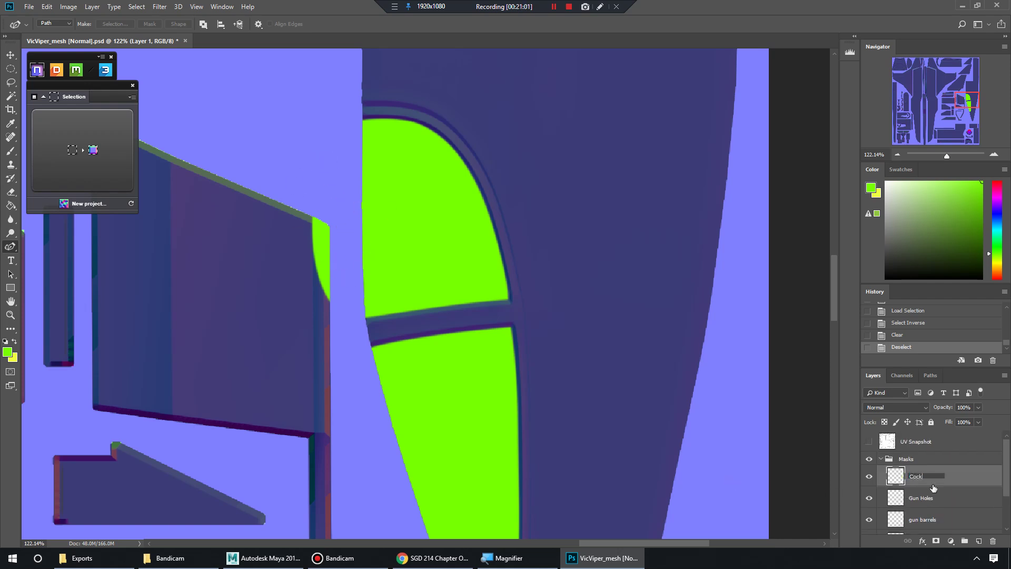
key(Return)
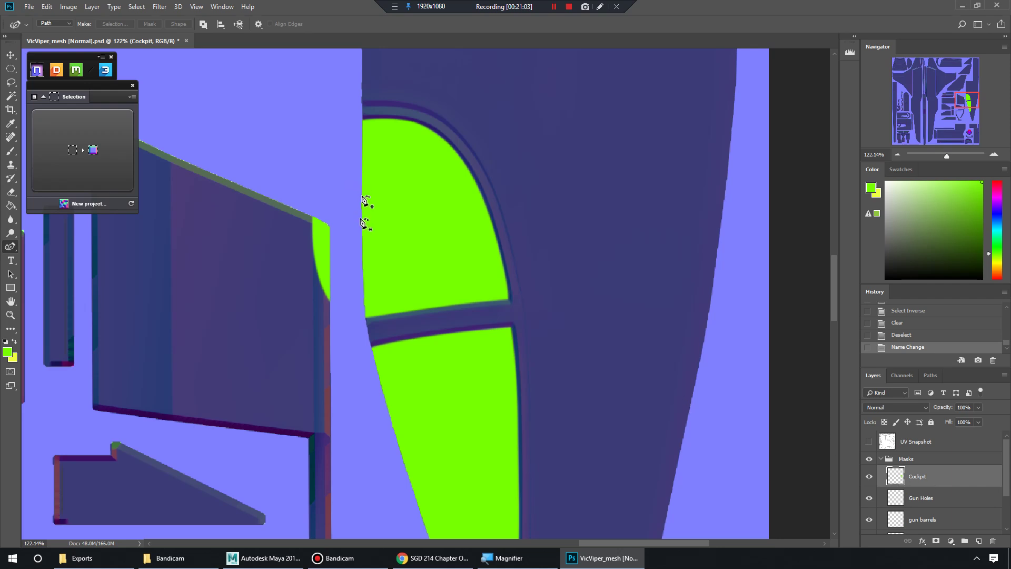
Erase the stray green fill from the corner of the neighbouring mesh island on the Cockpit layer using an enlarged eraser.
key(e)
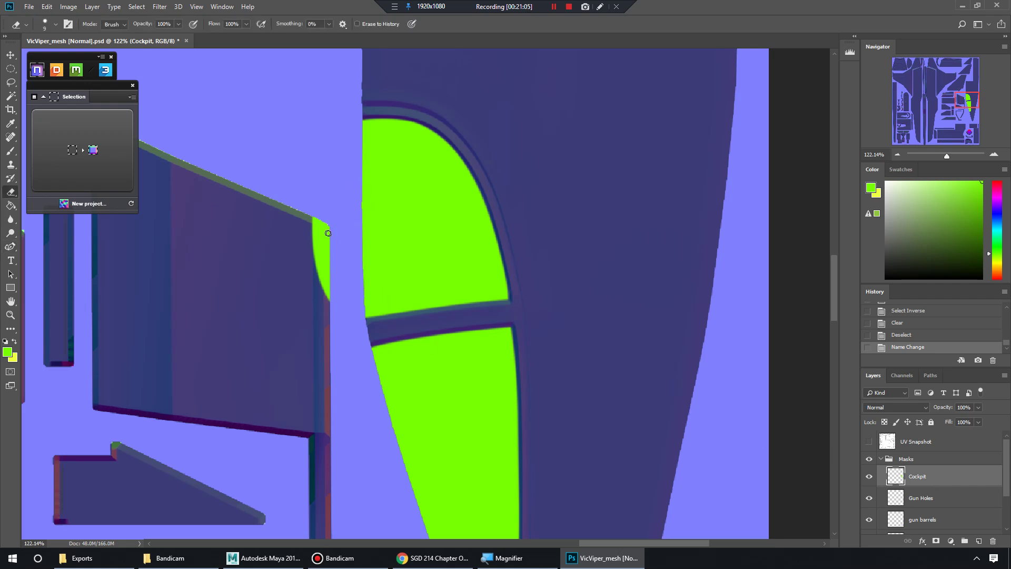
key(bracketright)
key(bracketright)
key(bracketright)
key(bracketright)
key(bracketright)
key(bracketright)
key(bracketright)
drag(316, 216, 327, 292)
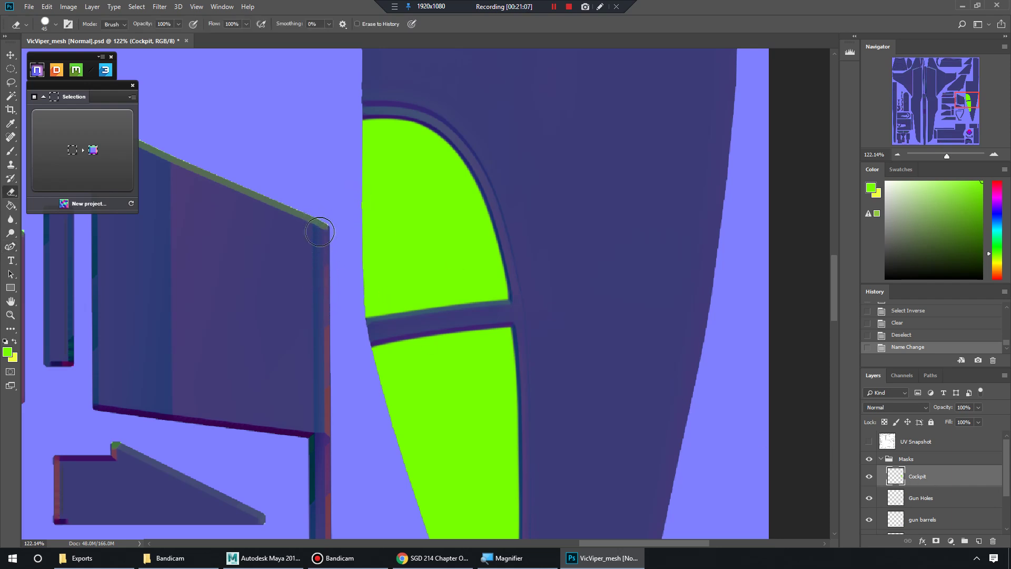
Clear any leftover green along the neighbouring island's corner with an elliptical selection, and deselect.
click(316, 199)
mouse_move(312, 199)
mouse_down()
mouse_move(318, 291)
mouse_move(372, 350)
mouse_move(343, 355)
mouse_up()
key(m)
key(Delete)
click(537, 366)
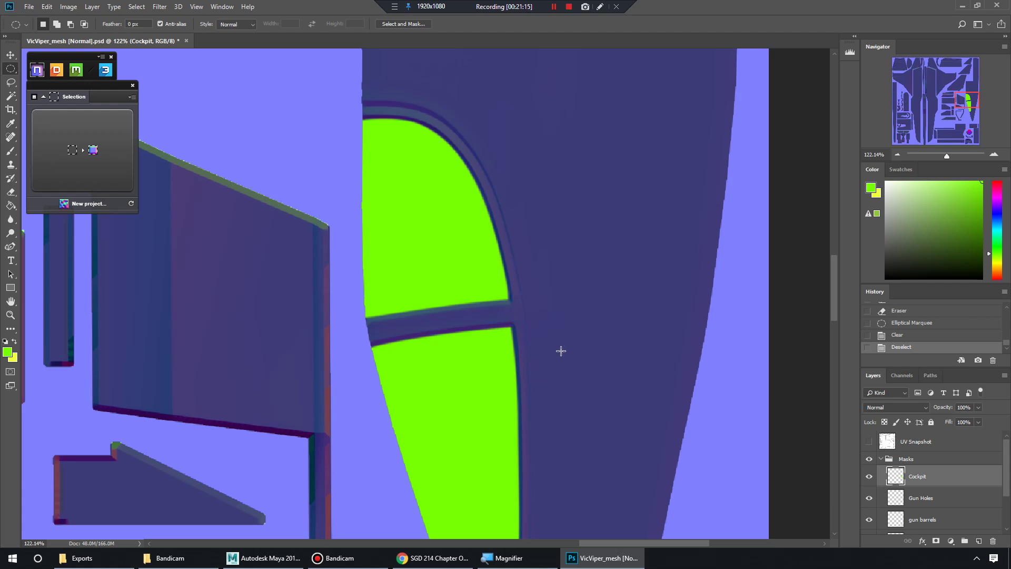
Add a new layer above Cockpit in the Masks group and name it Cockpit Brace.
scroll(447, 237, up, 3)
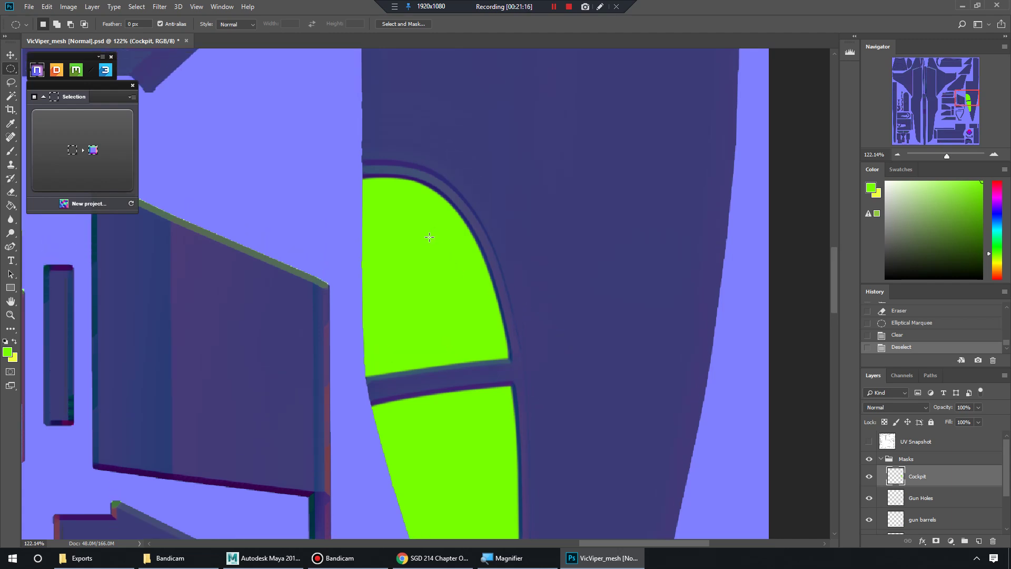
scroll(427, 235, up, 3)
scroll(365, 138, down, 4)
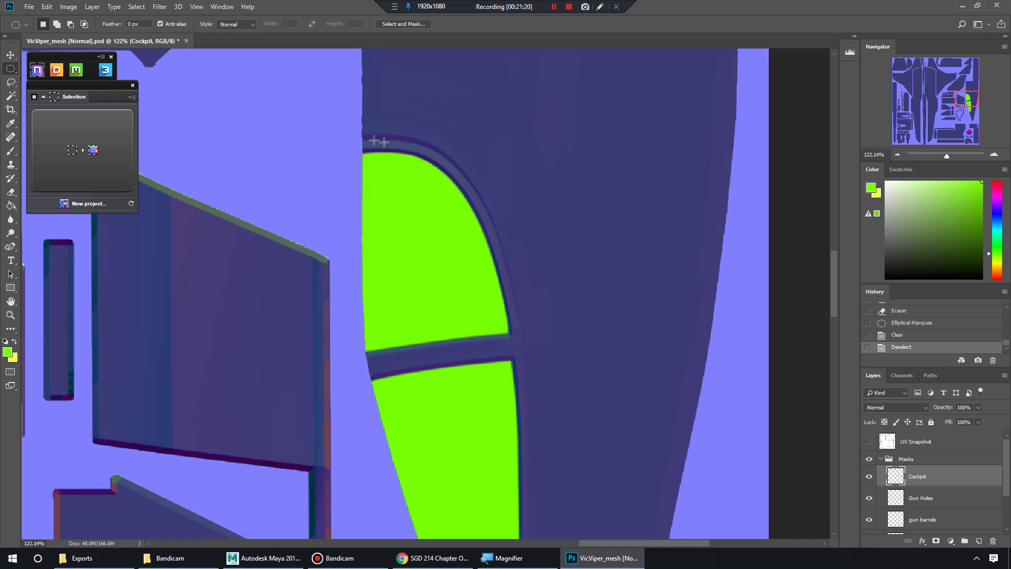
click(980, 541)
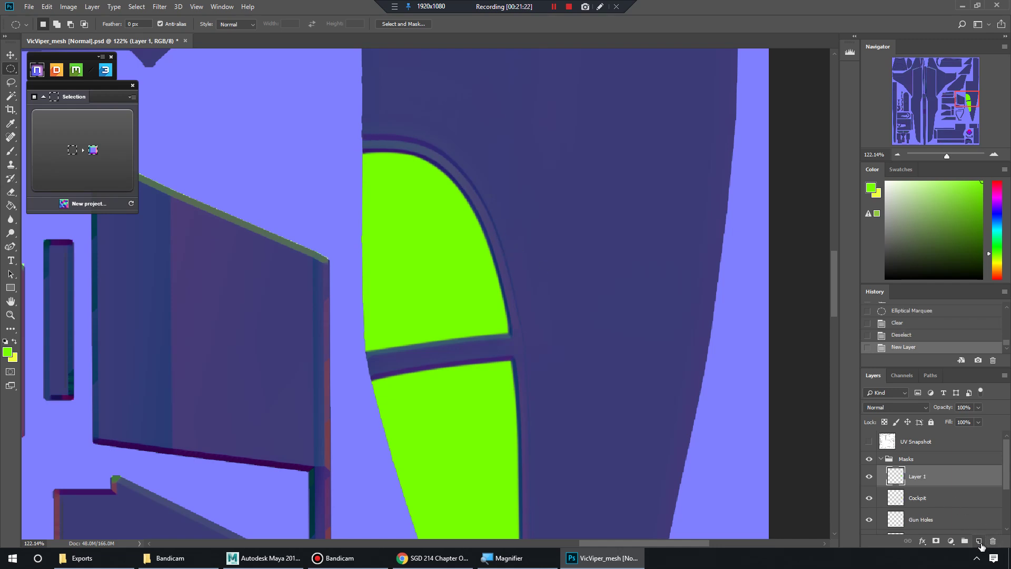
double_click(920, 476)
text(Cockpit Brace)
key(Return)
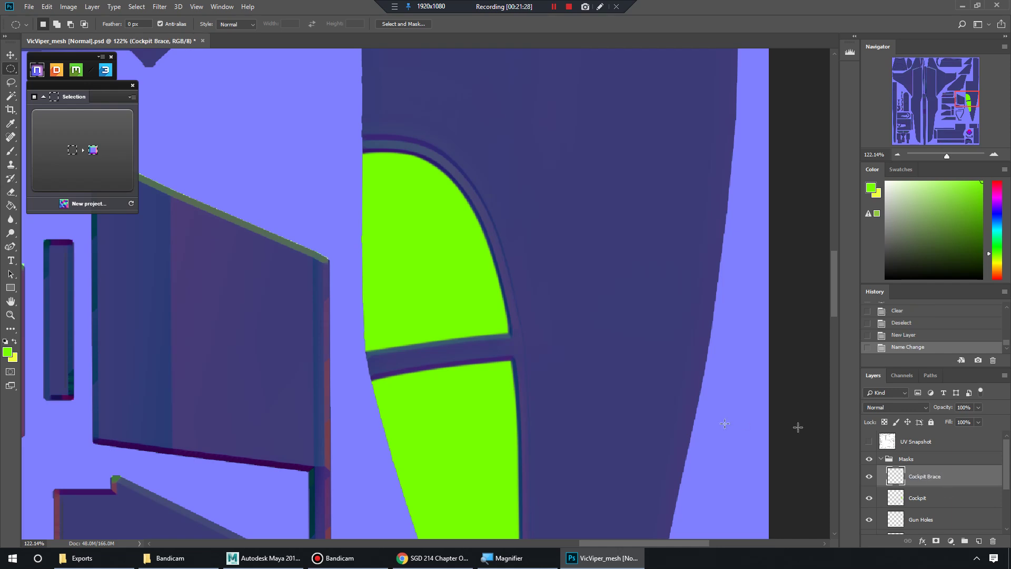
Start a curved pen path at the cockpit brace's upper end and trace its outer arc around the upper green panel.
scroll(446, 257, up, 1)
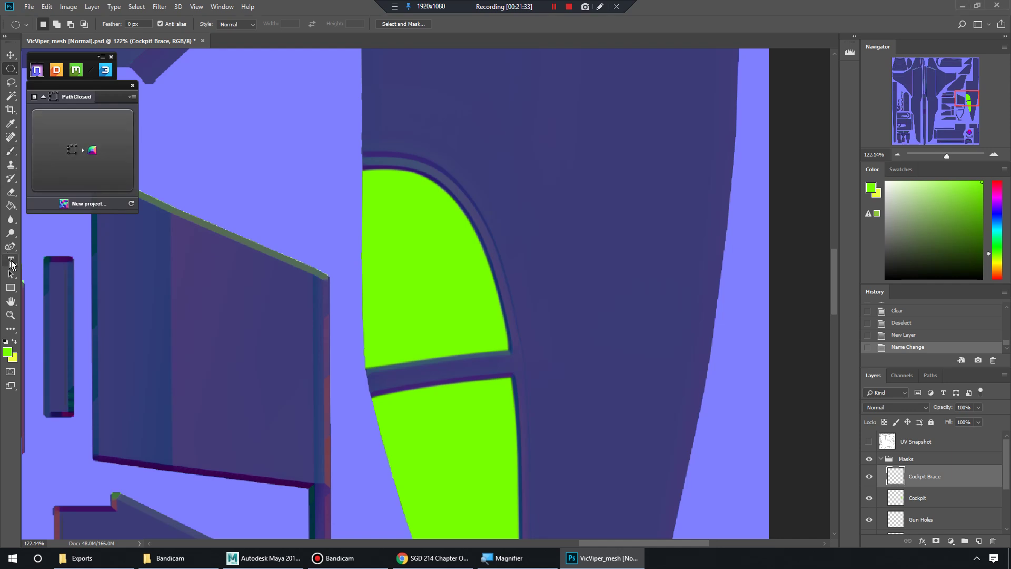
drag(11, 248, 46, 268)
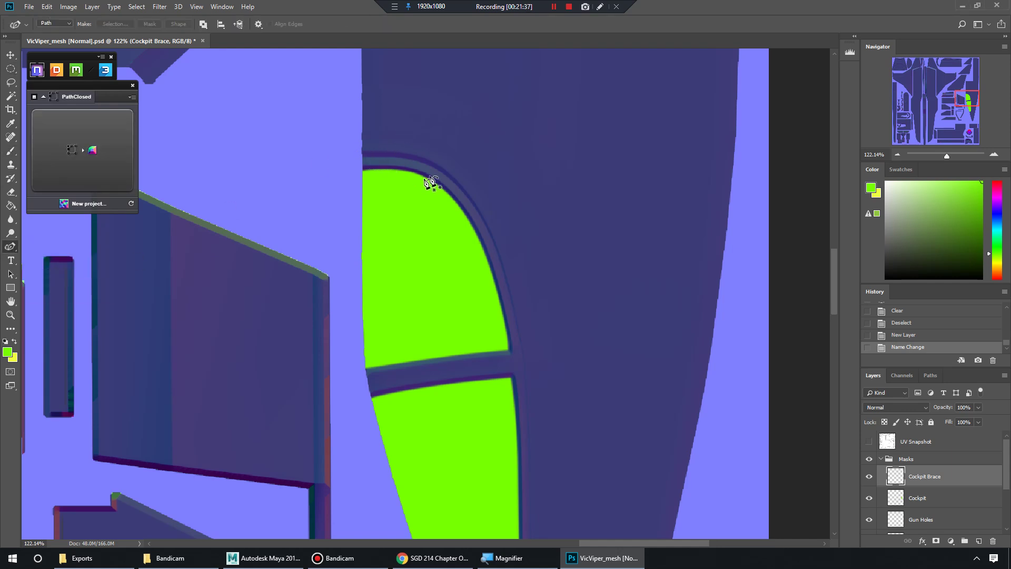
drag(949, 154, 952, 155)
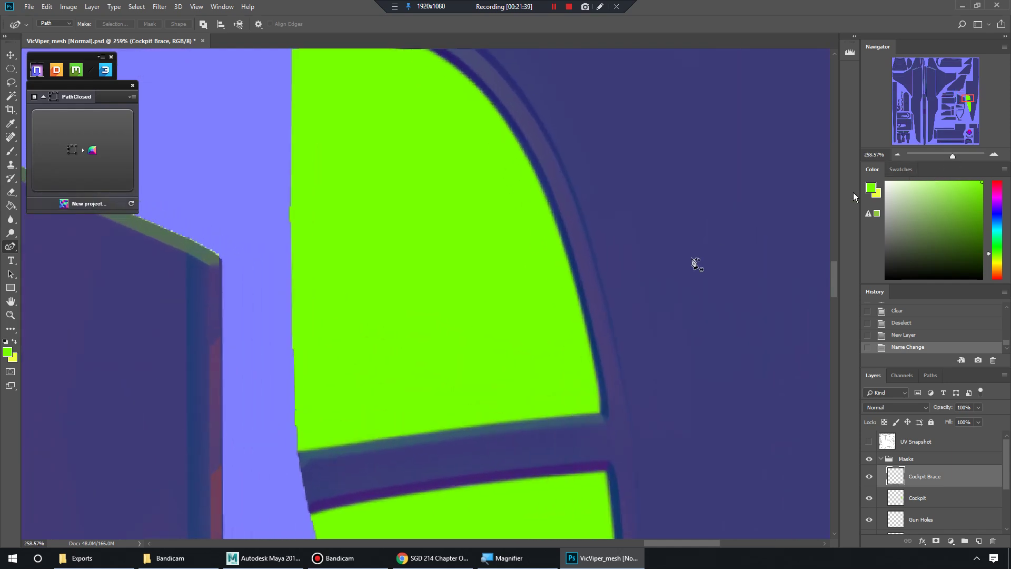
scroll(497, 111, up, 2)
scroll(373, 115, up, 3)
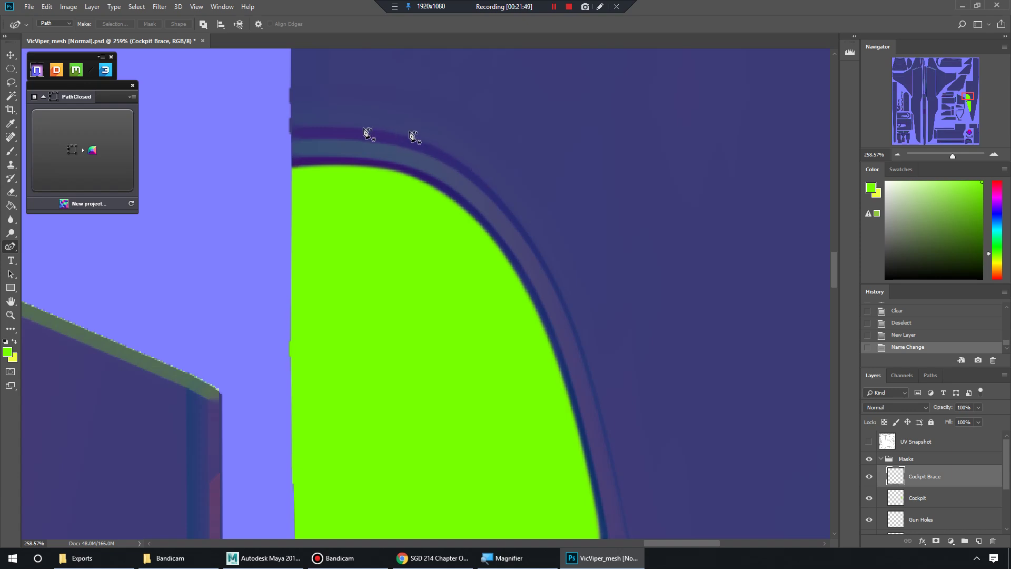
click(289, 139)
click(347, 141)
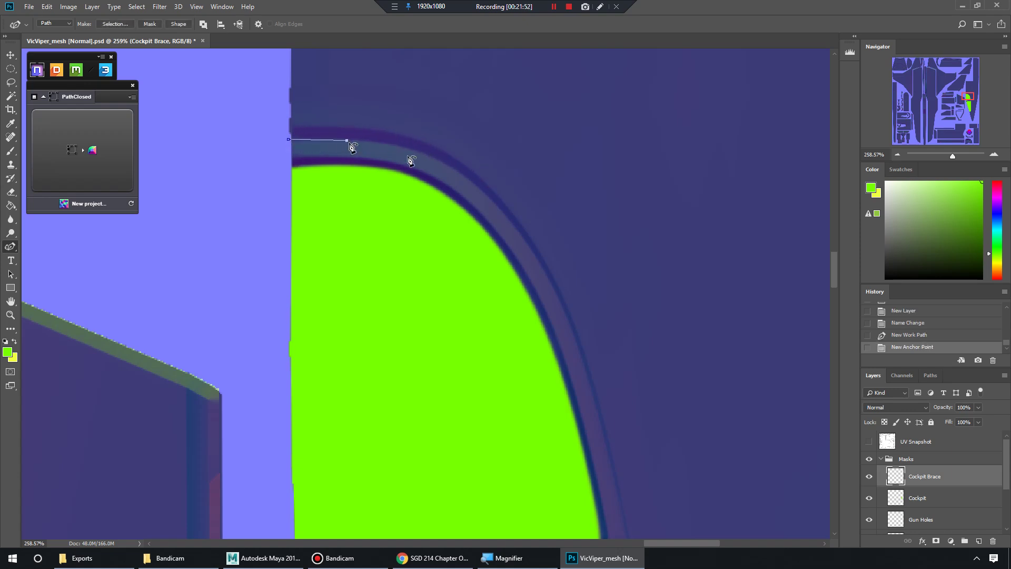
click(442, 160)
click(503, 208)
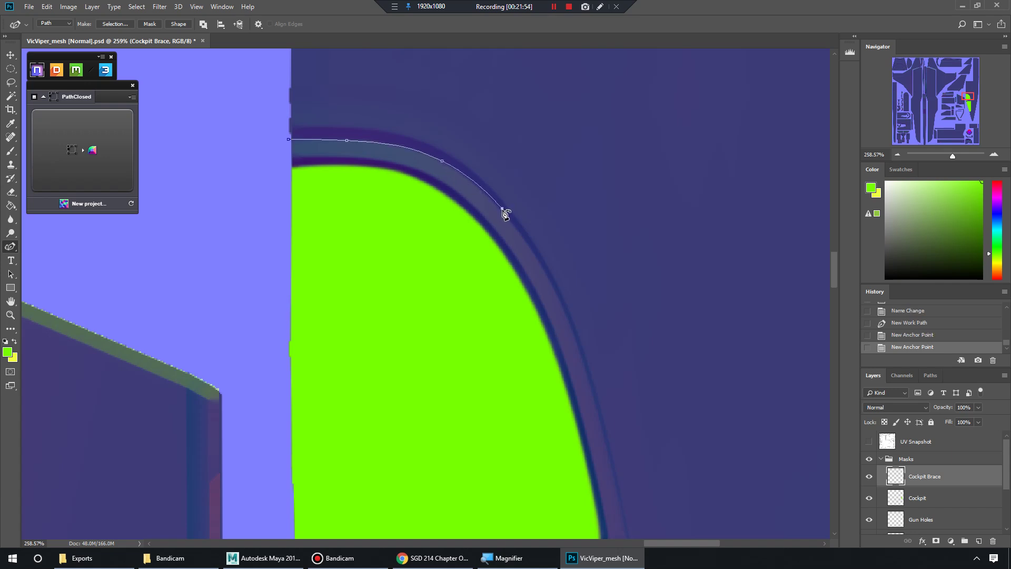
click(571, 326)
Continue the path down the brace's outer edge, past the crossbar and alongside the lower green panel.
scroll(627, 406, down, 3)
click(588, 291)
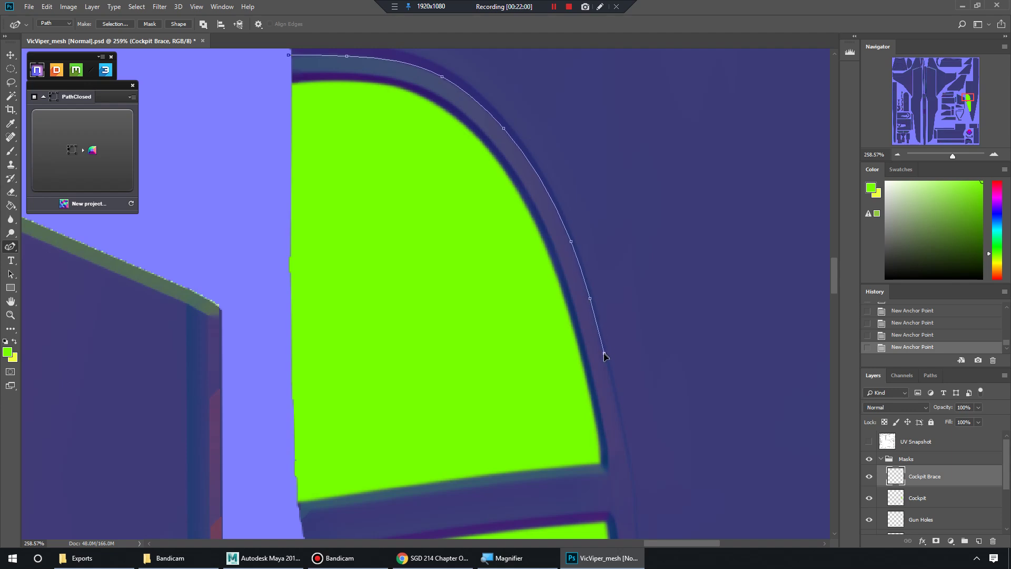
scroll(632, 427, down, 2)
click(627, 409)
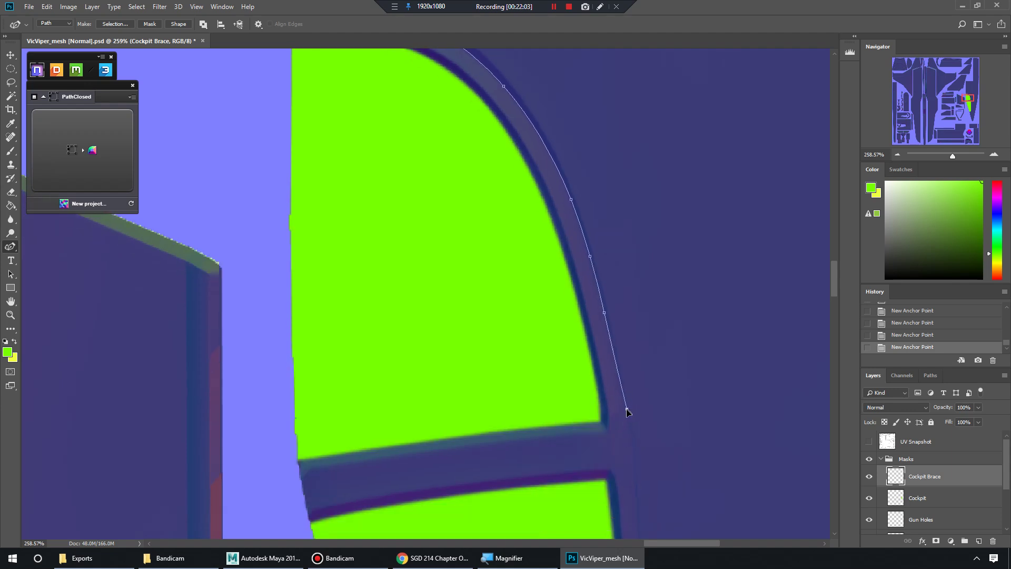
scroll(632, 416, down, 4)
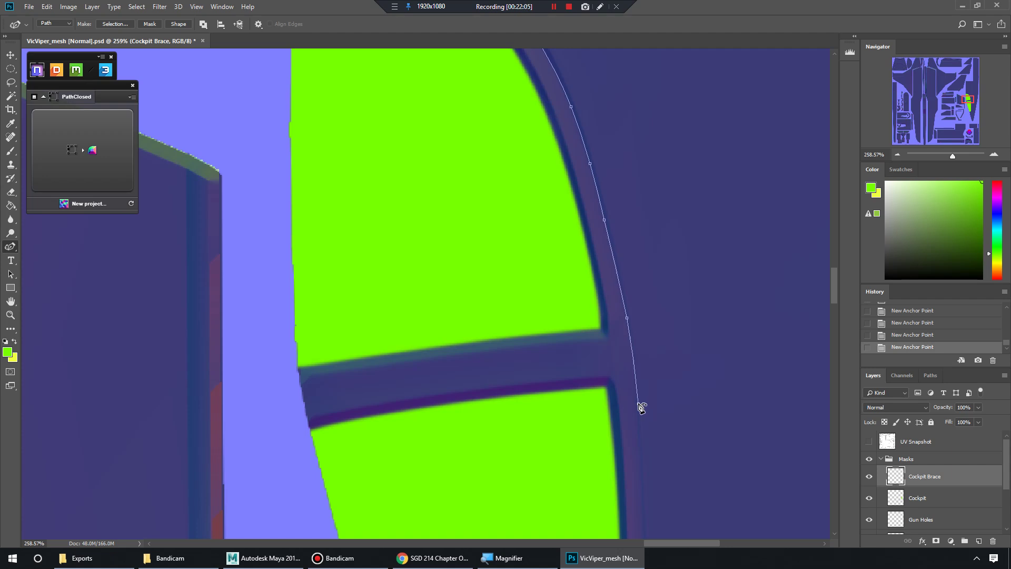
scroll(666, 429, down, 8)
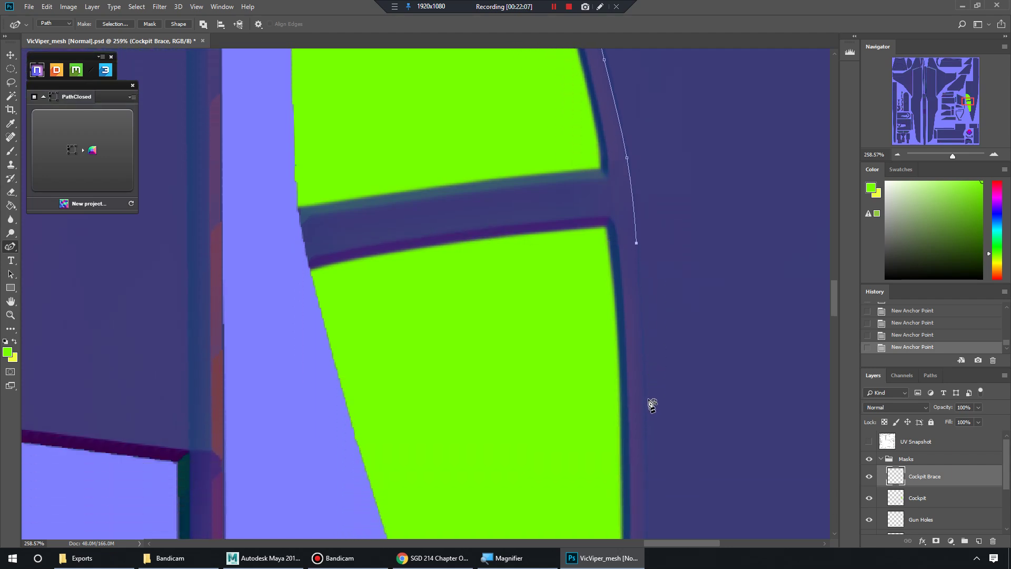
click(645, 397)
scroll(651, 403, down, 11)
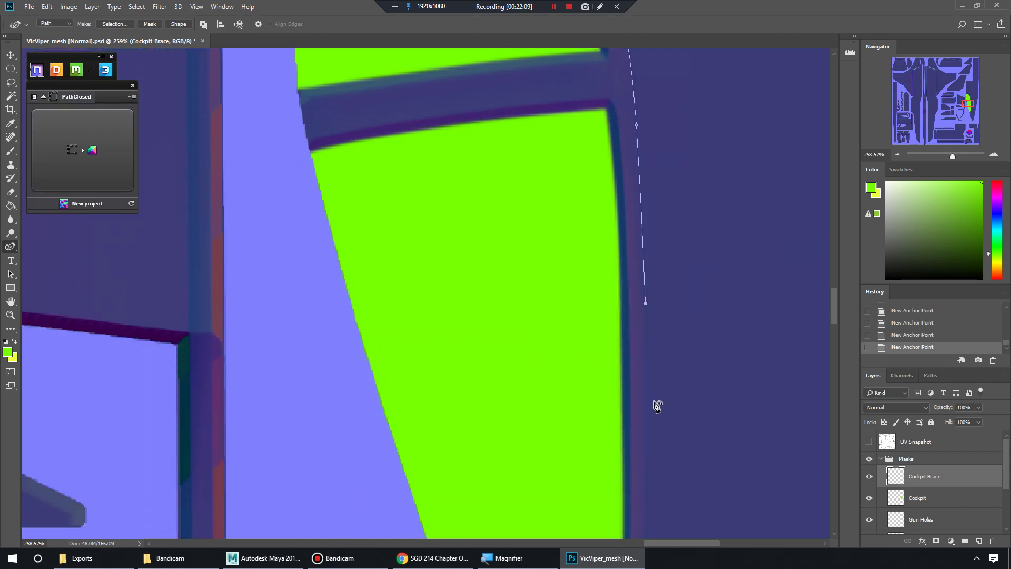
Extend the path along the brace's lower outer side with closely spaced anchor points, redoing the one placed too far down.
scroll(655, 406, down, 1)
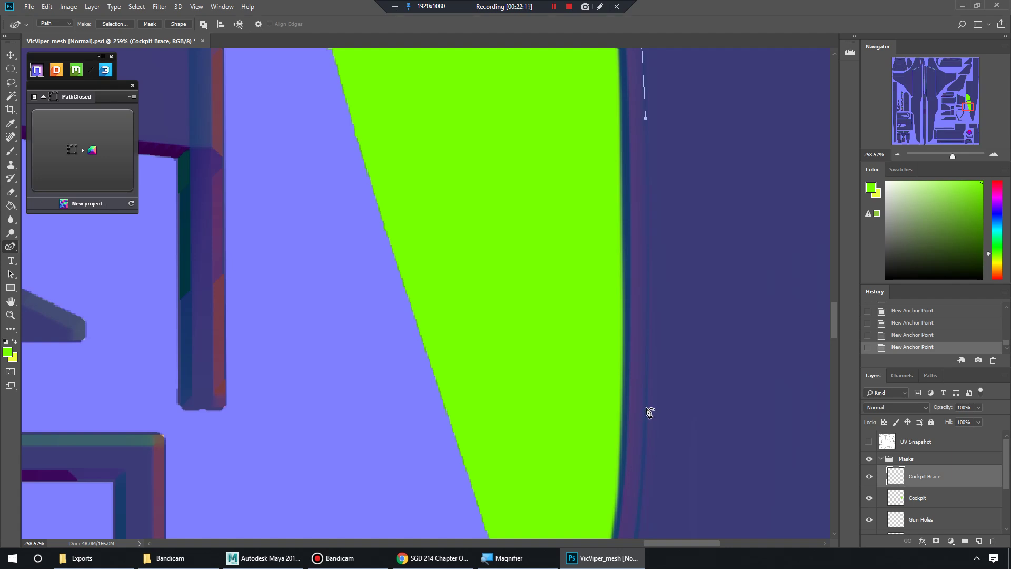
scroll(649, 412, down, 3)
click(642, 414)
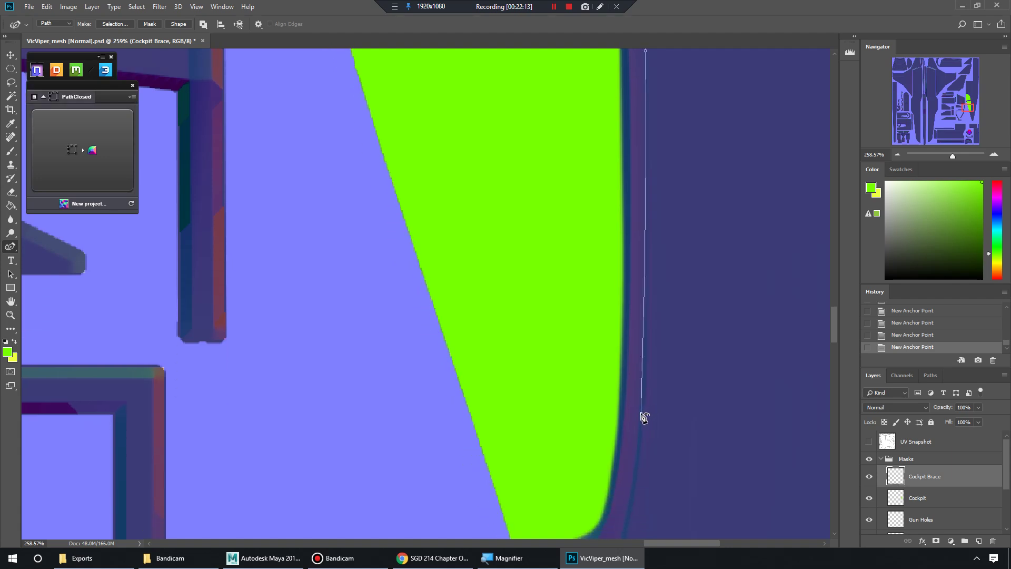
key(ctrl+z)
click(646, 230)
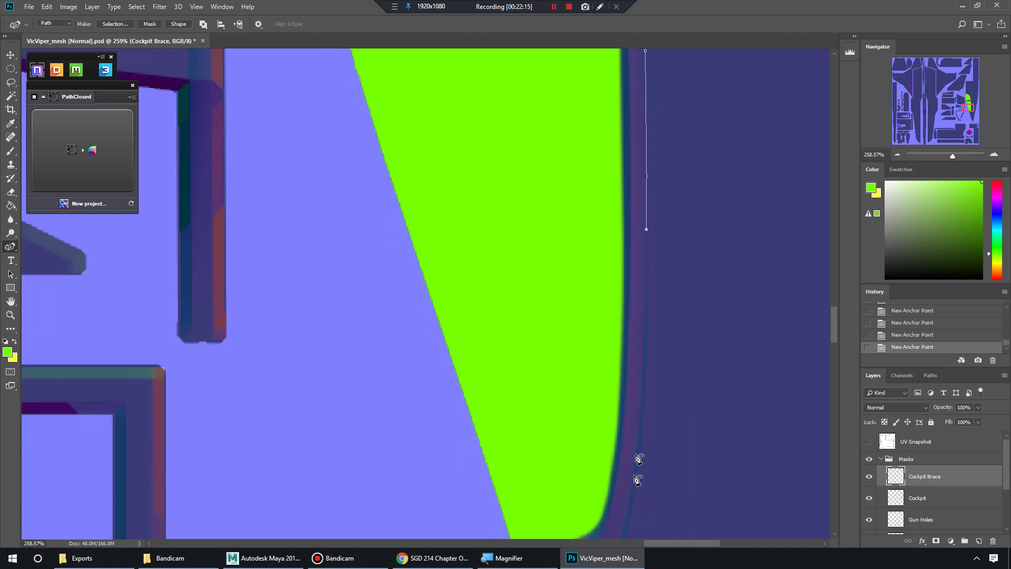
drag(644, 433, 643, 409)
scroll(650, 428, down, 3)
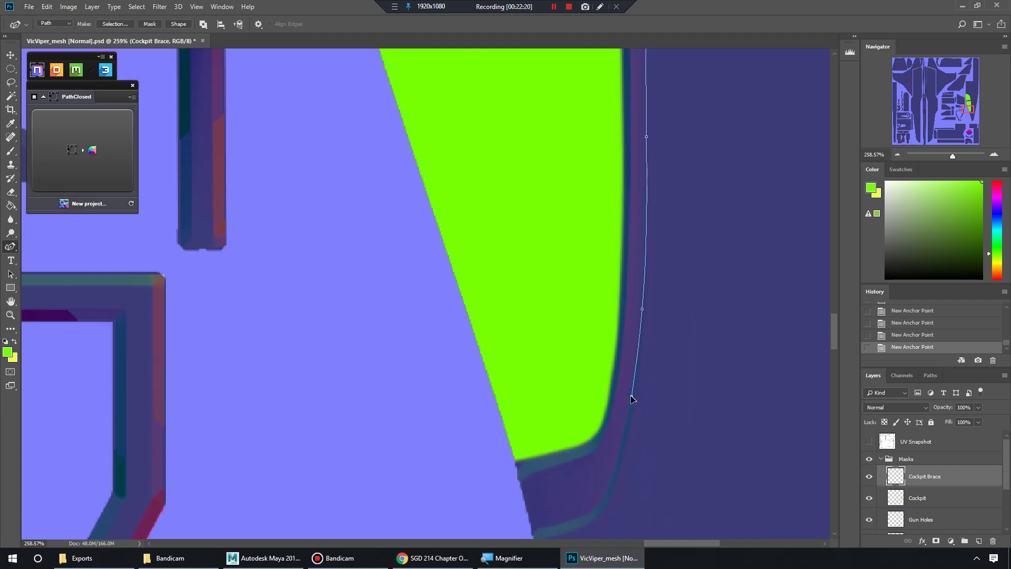
Trace the path around the brace's lower corner to outside the mesh island, and close it at the first anchor point.
click(632, 397)
scroll(632, 399, down, 3)
click(617, 380)
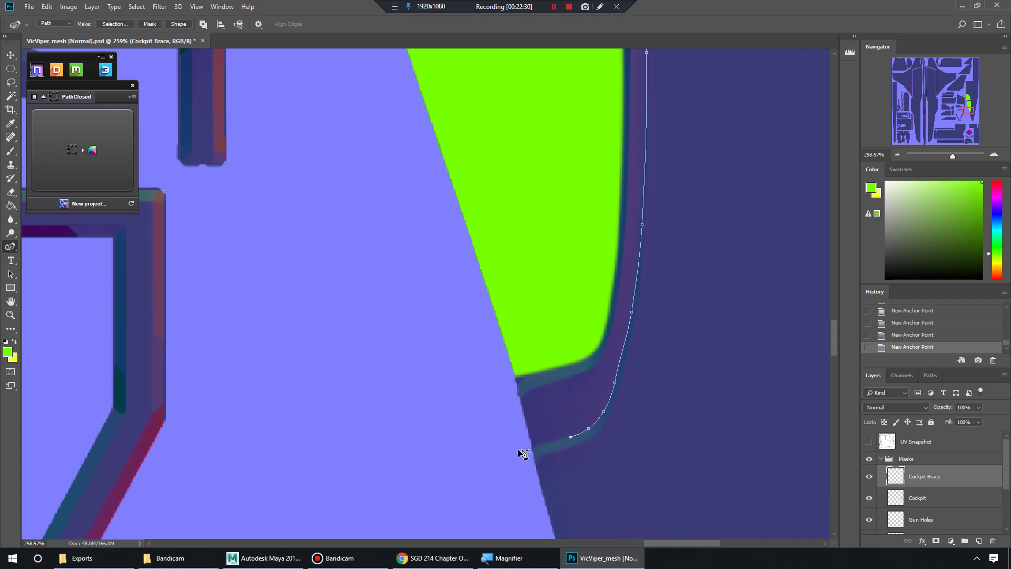
scroll(474, 432, up, 8)
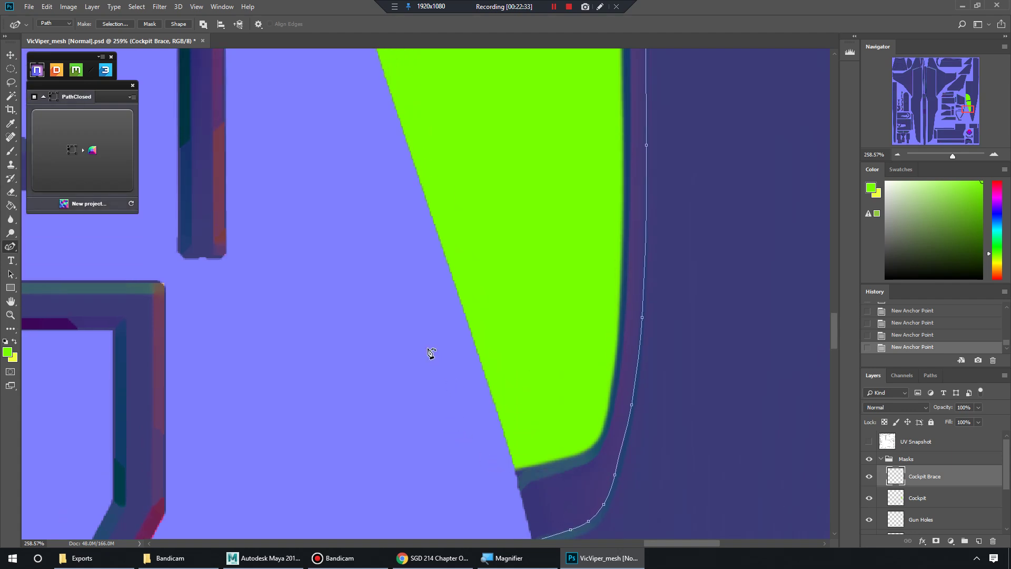
scroll(285, 110, up, 15)
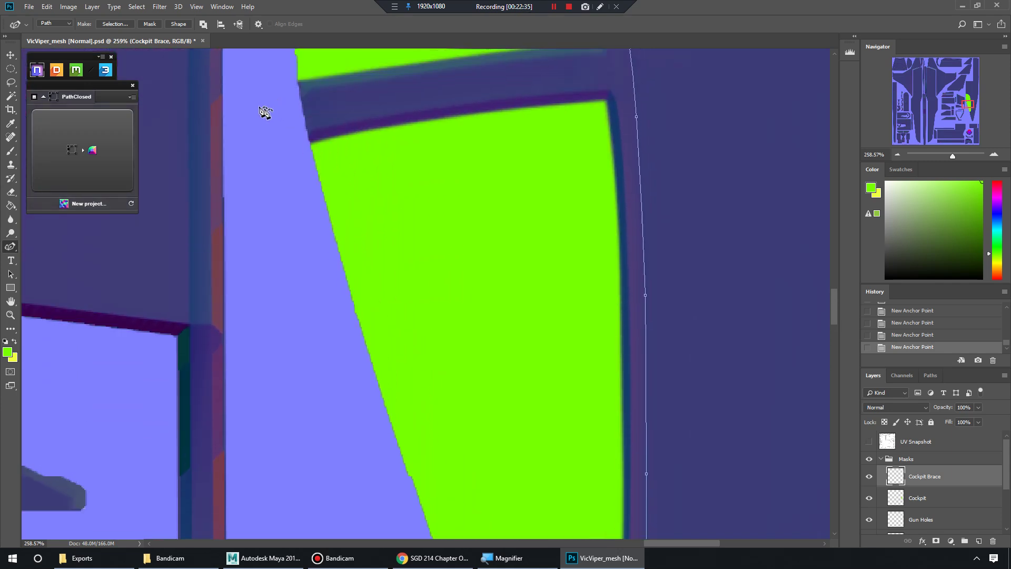
scroll(271, 107, up, 10)
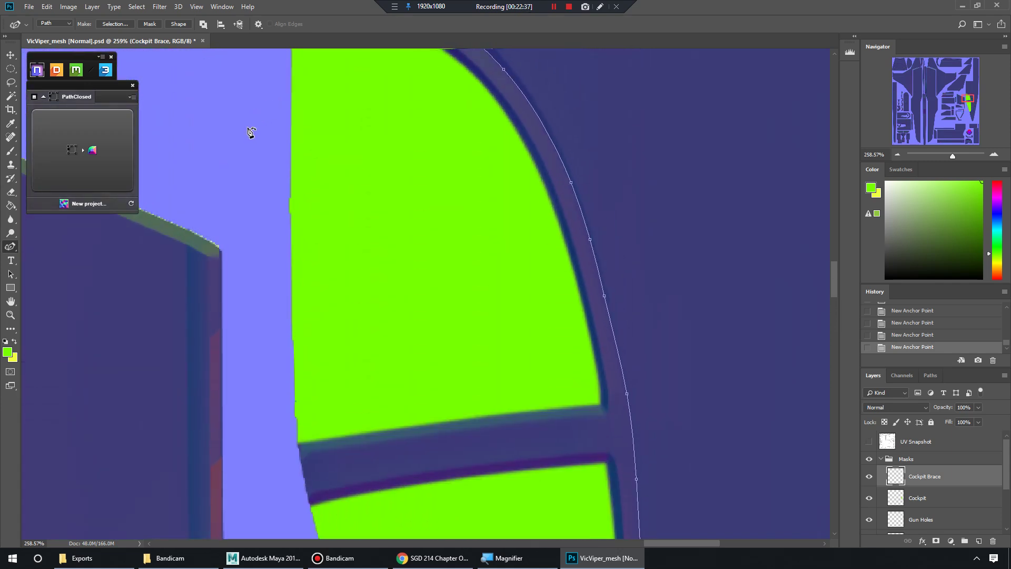
click(289, 99)
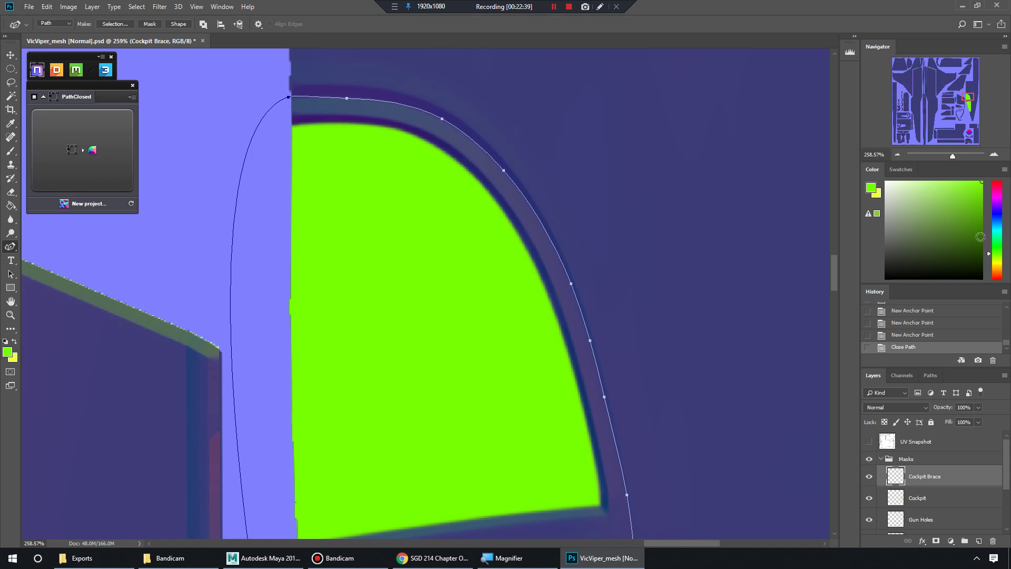
Reposition three anchor points so the closed path follows the brace's lower outer curve more smoothly.
drag(968, 99, 969, 113)
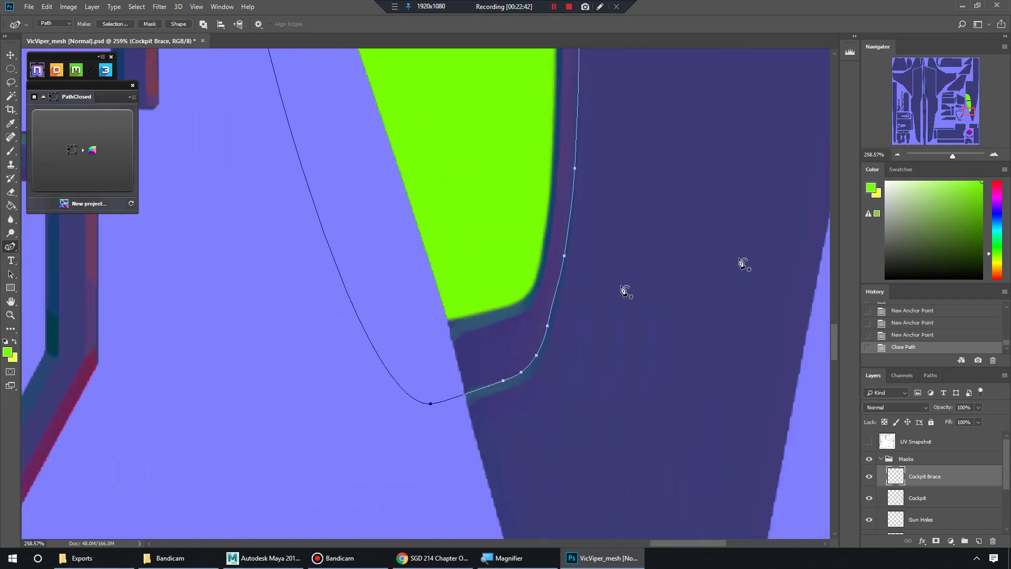
click(536, 356)
drag(548, 323, 552, 320)
drag(565, 255, 565, 257)
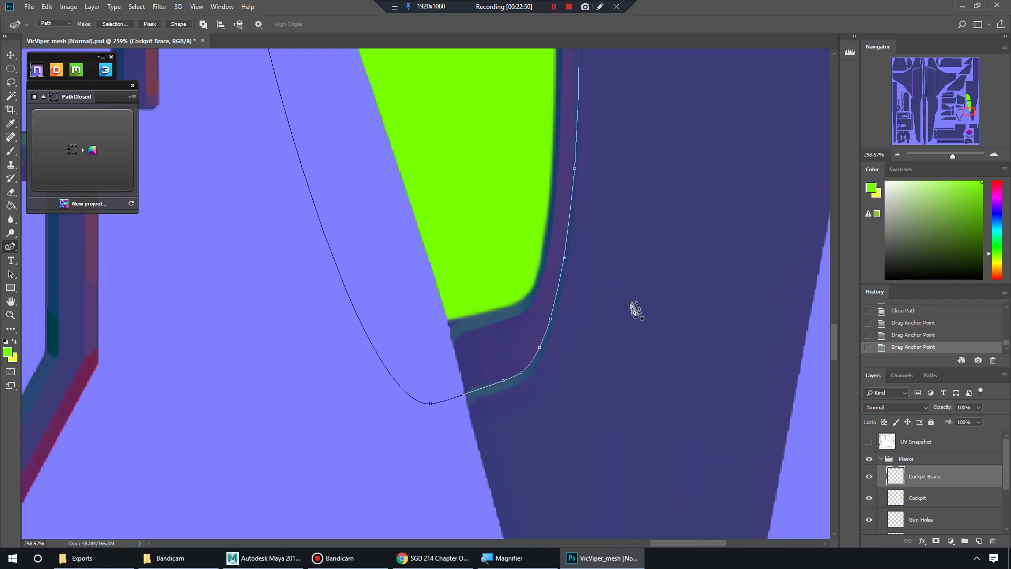
Make a new anti-aliased selection from the closed cockpit brace path with a 1-pixel feather radius.
scroll(634, 316, up, 5)
mouse_move(952, 156)
mouse_down()
mouse_move(962, 155)
mouse_move(942, 156)
mouse_up()
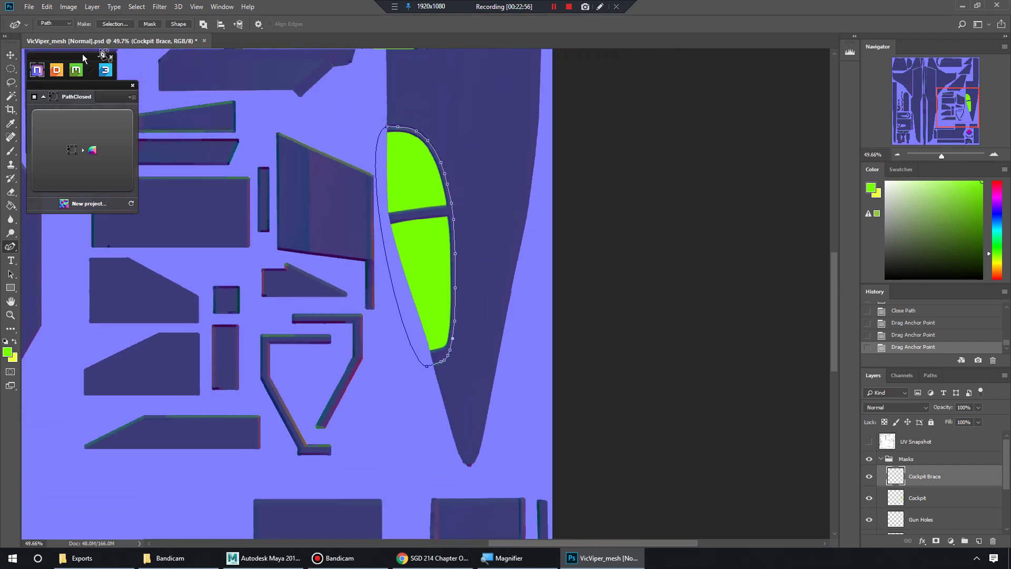
click(112, 24)
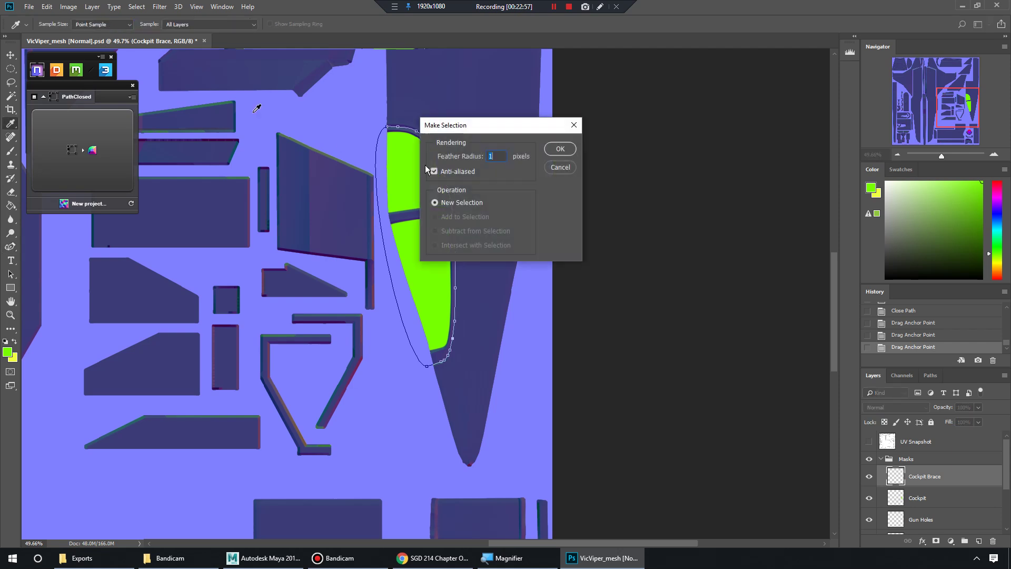
click(562, 149)
Fill the brace selection with orange on the Cockpit Brace layer, deselect, and move the layer below Cockpit.
drag(1000, 257, 1001, 271)
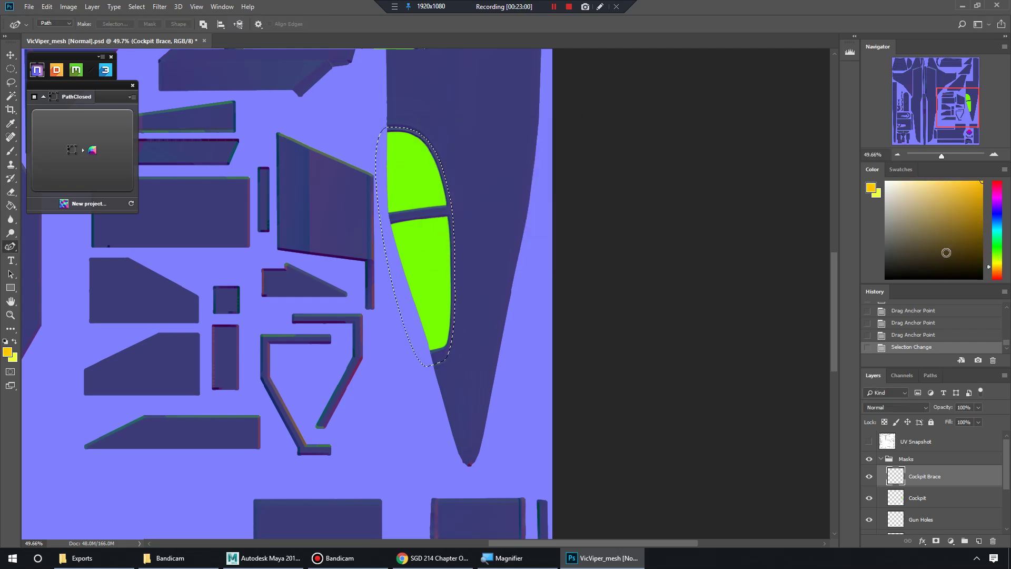
key(alt+BackSpace)
key(ctrl+d)
drag(904, 479, 901, 504)
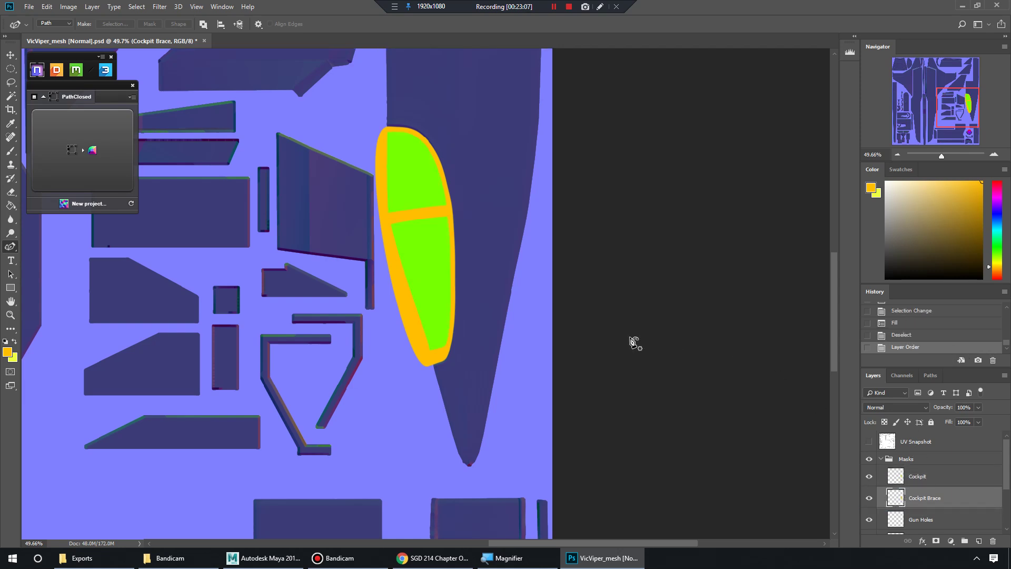
Clear the orange brace fill outside the mesh islands, using the inverted selection of the Master Mask layer, and deselect.
scroll(921, 503, down, 3)
ctrl+click(897, 510)
scroll(900, 490, up, 2)
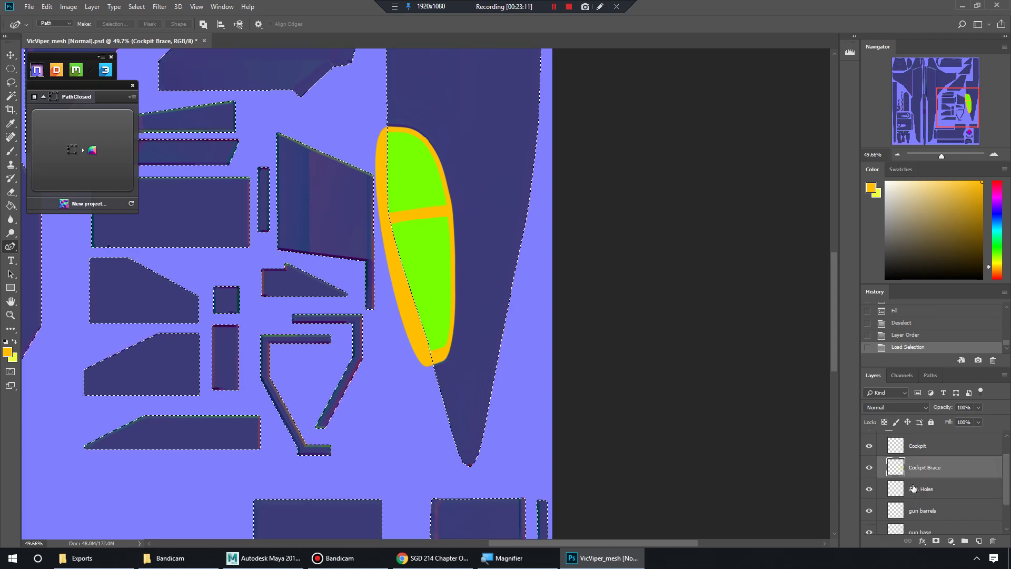
key(ctrl+shift+i)
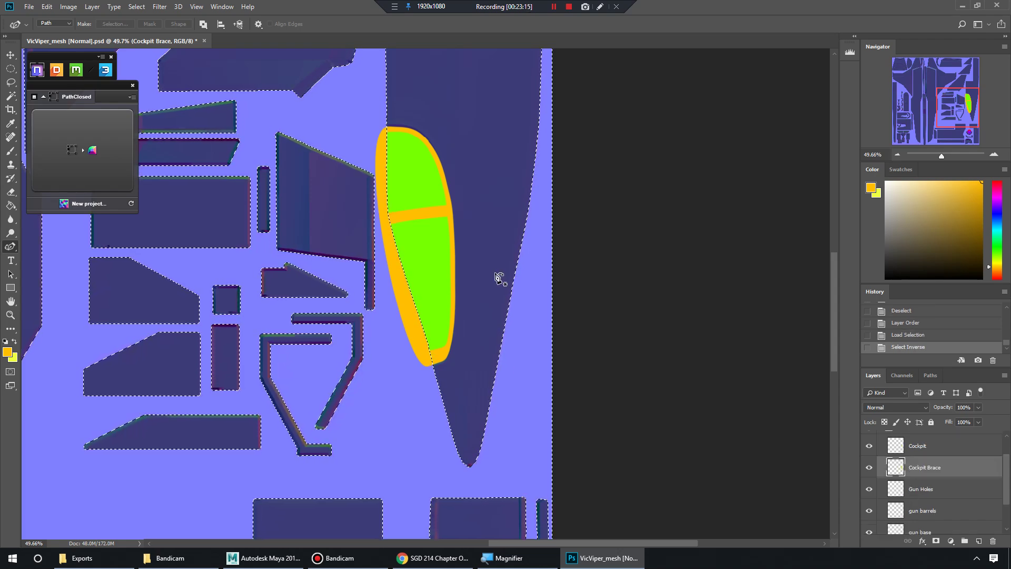
key(Delete)
key(ctrl+d)
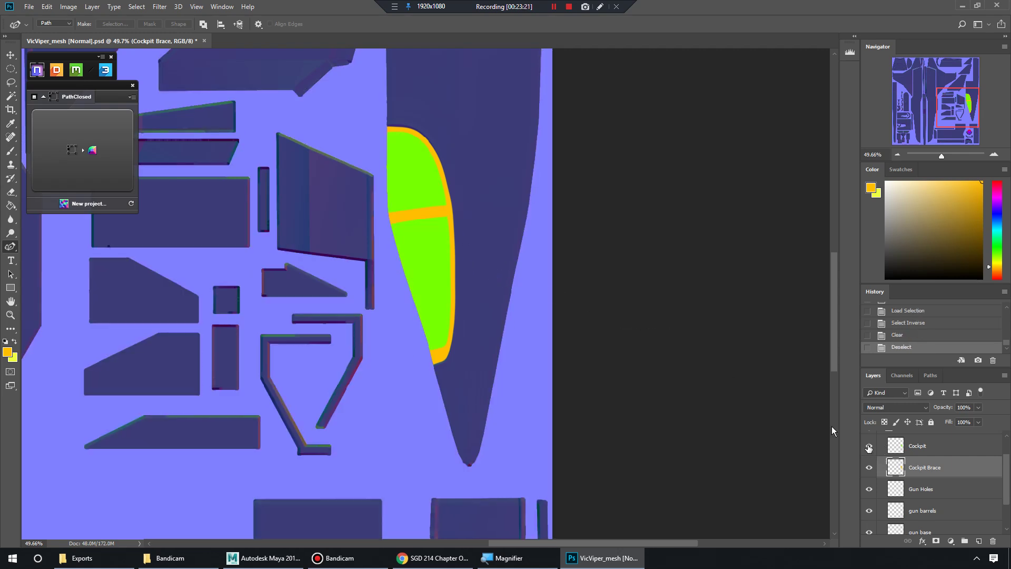
Open VicViper_colorIDmap.png from the Exports folder as a separate document.
scroll(569, 338, up, 5)
scroll(535, 331, down, 4)
drag(942, 161, 937, 157)
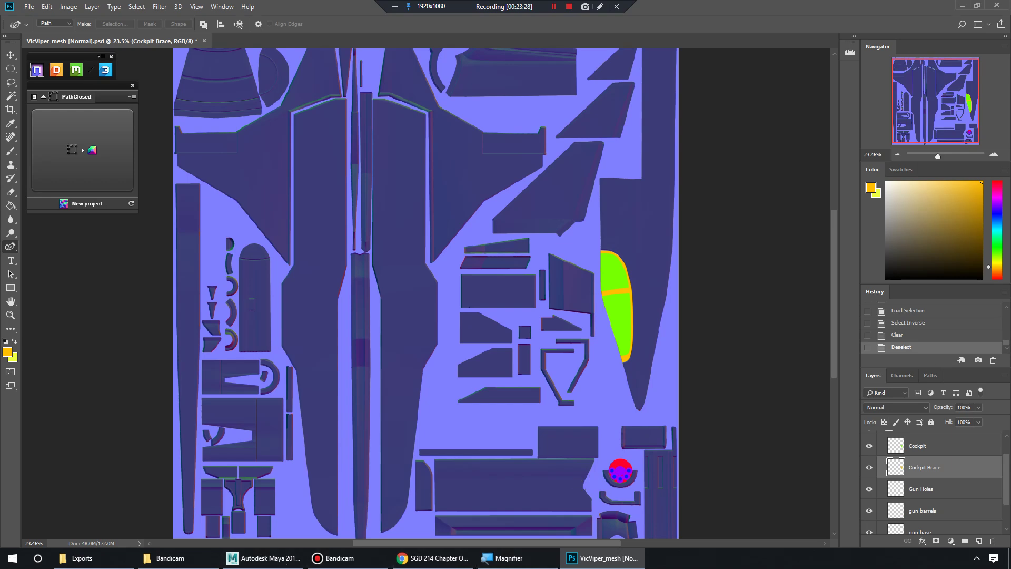
click(79, 558)
drag(548, 203, 409, 88)
drag(369, 40, 368, 42)
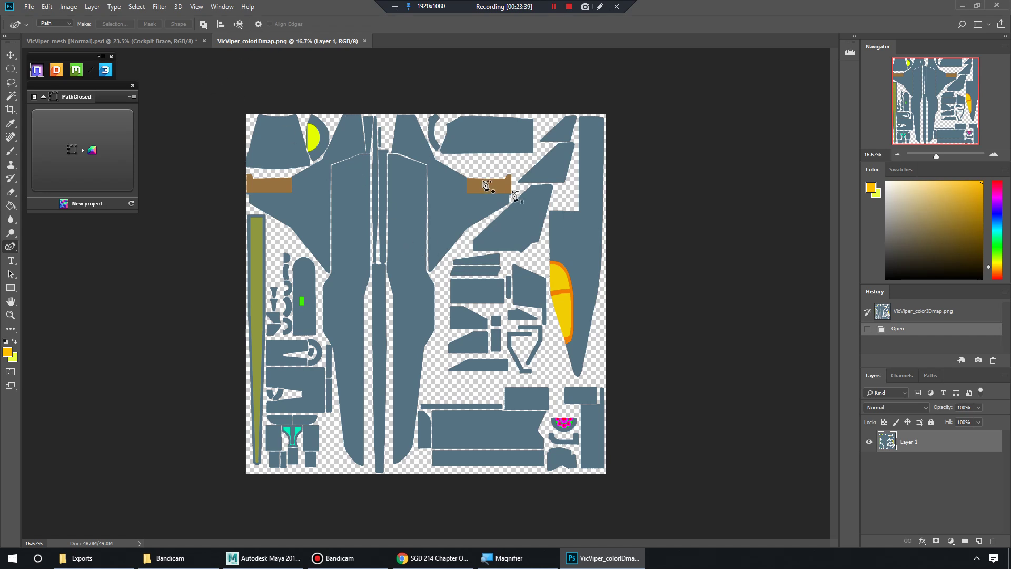
Copy the whole color ID map canvas and paste it above the Cockpit layer in VicViper_mesh [Normal].psd.
click(136, 6)
click(150, 19)
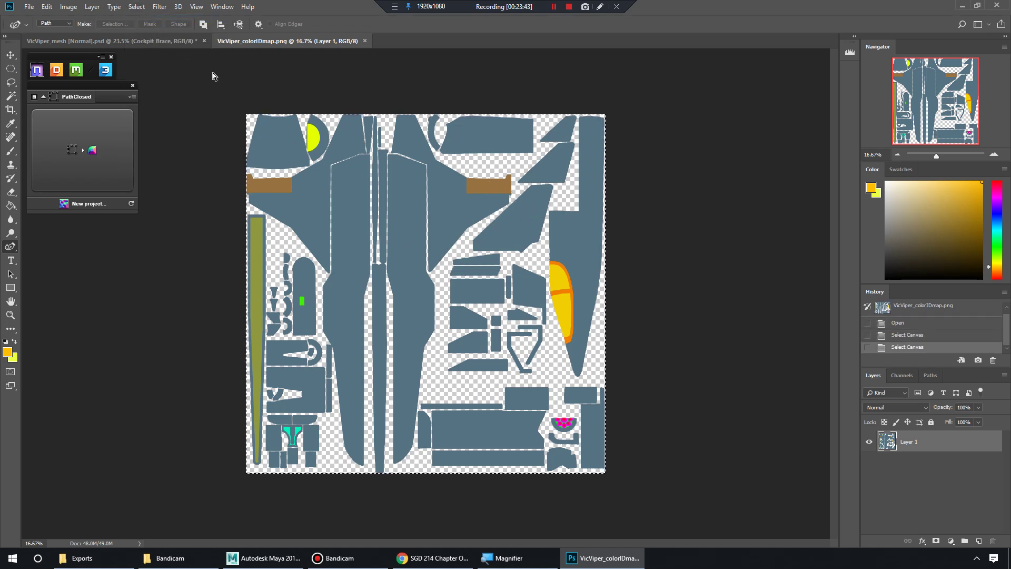
click(110, 42)
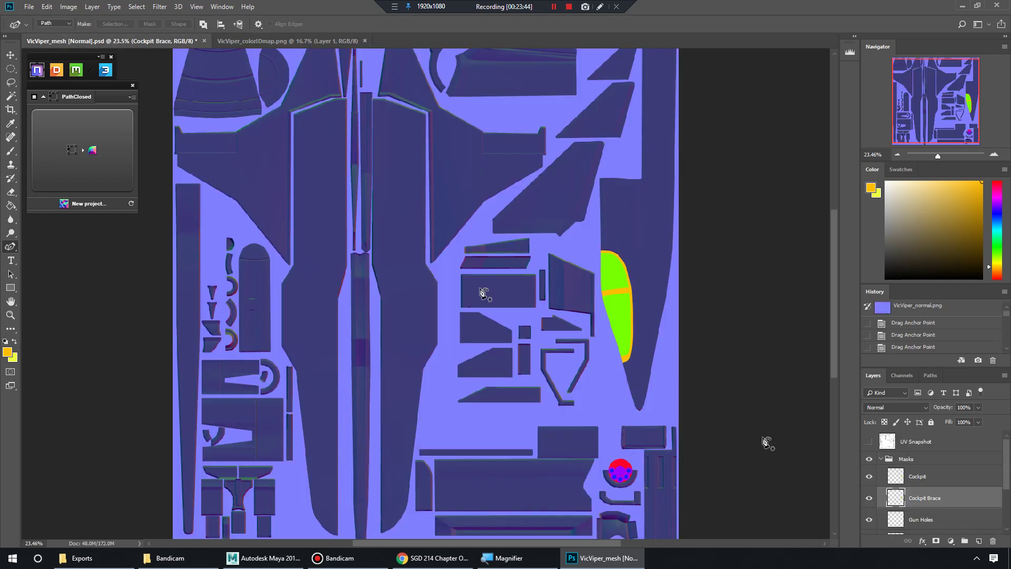
click(938, 479)
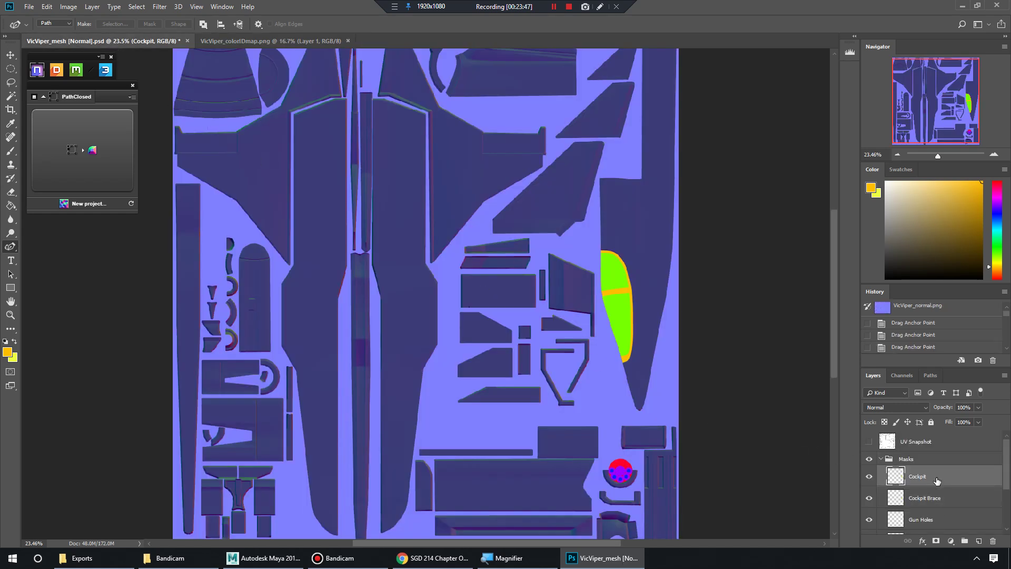
key(ctrl+v)
Hide the pasted color ID map layer, keep the Master Mask visible, and check the Cockpit Brace layer by toggling its visibility.
scroll(911, 484, down, 1)
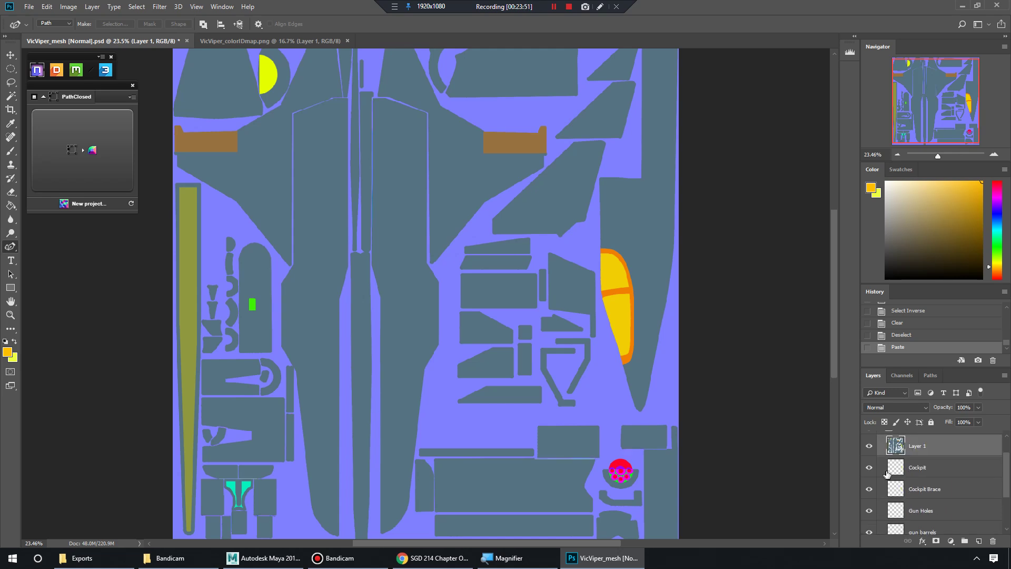
scroll(896, 468, up, 1)
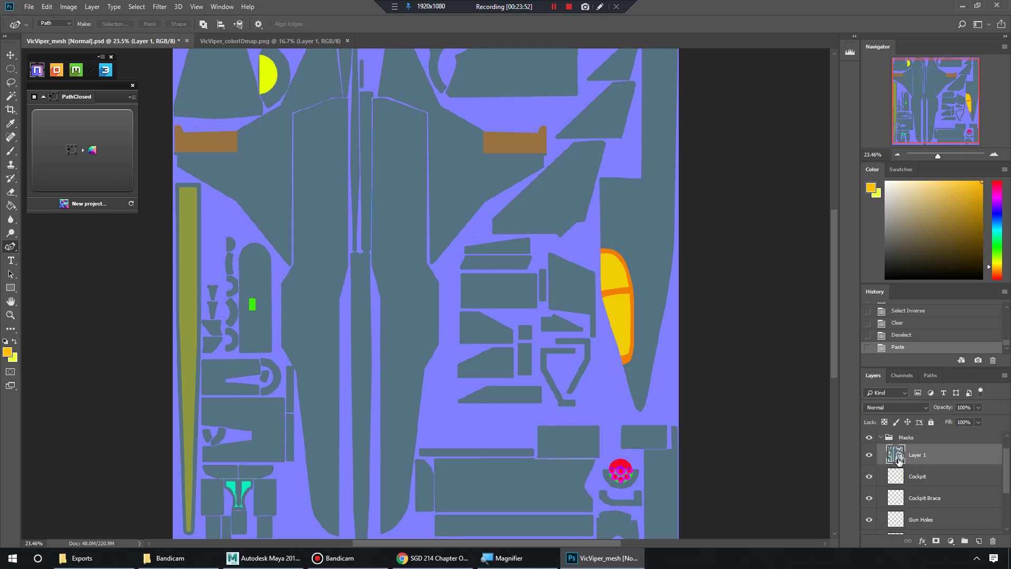
click(869, 456)
click(870, 456)
click(870, 456)
scroll(895, 514, down, 2)
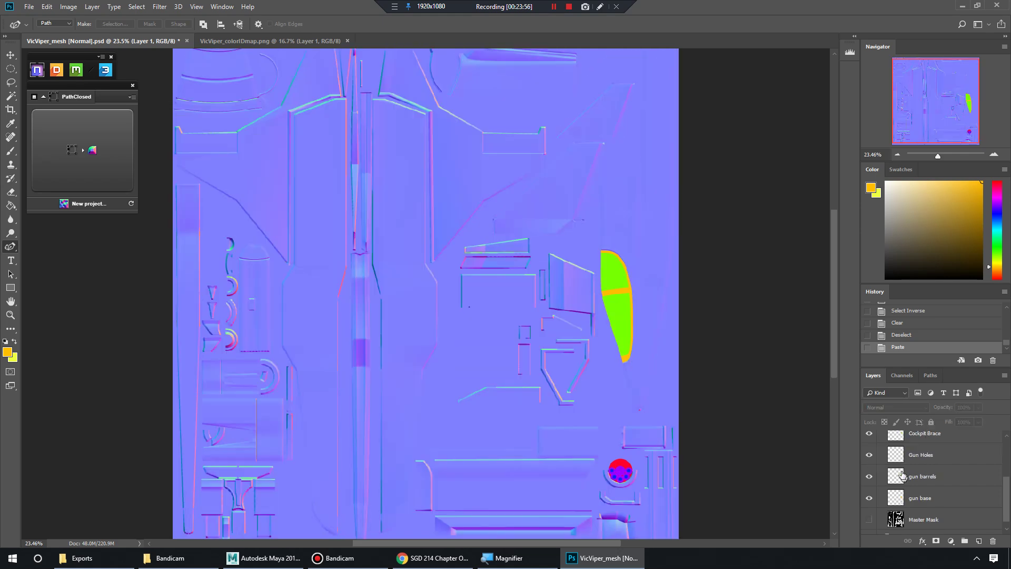
click(869, 520)
scroll(899, 497, up, 2)
click(898, 477)
click(870, 478)
click(871, 478)
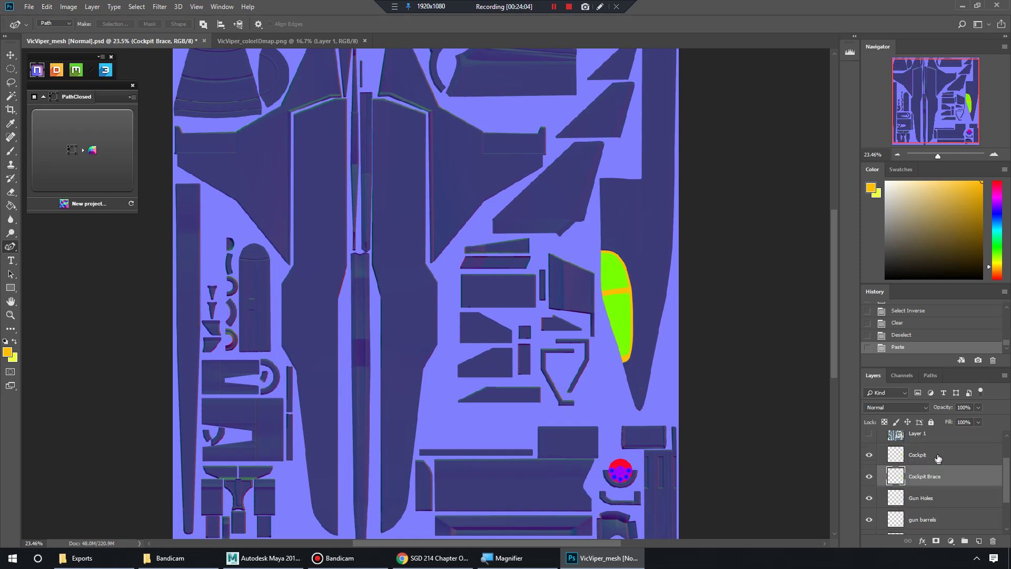
Move the pasted color ID map layer out of the Masks group to directly above it.
scroll(938, 458, up, 2)
click(902, 478)
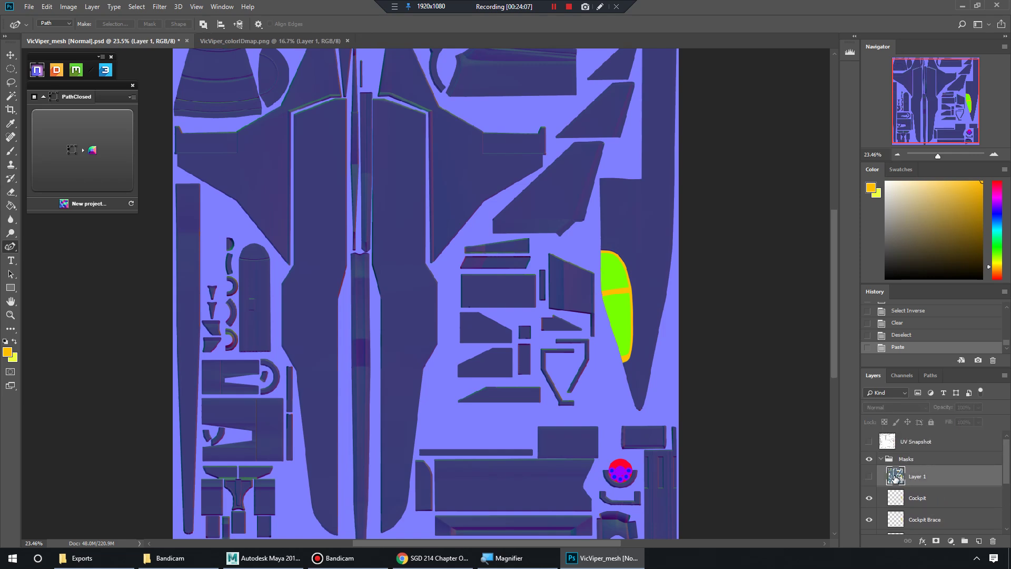
mouse_move(897, 477)
mouse_down()
mouse_move(900, 454)
mouse_move(904, 469)
mouse_up()
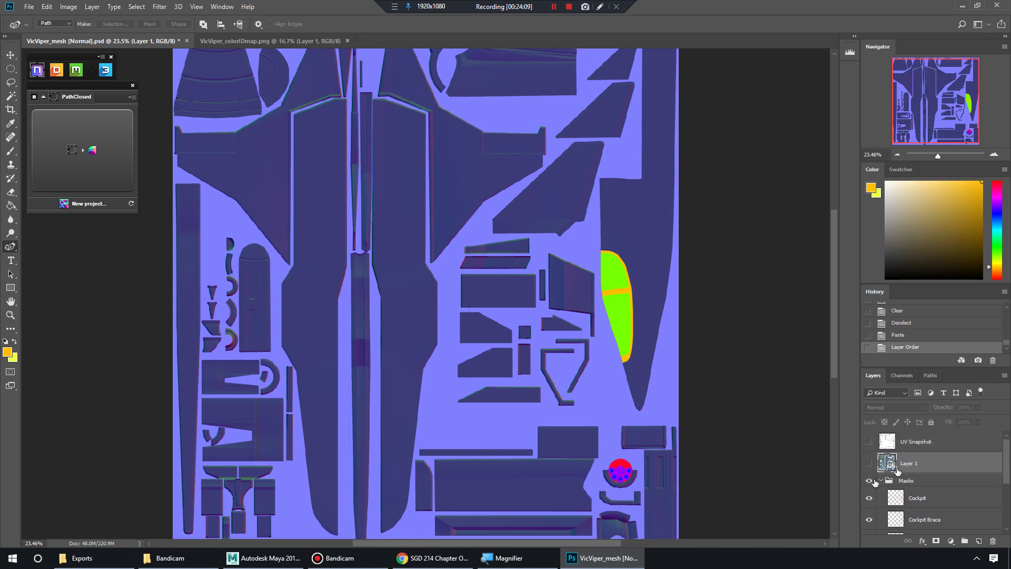
Compare the pasted color ID map with the Masks group by toggling their visibility, and collapse the group.
click(870, 481)
click(869, 465)
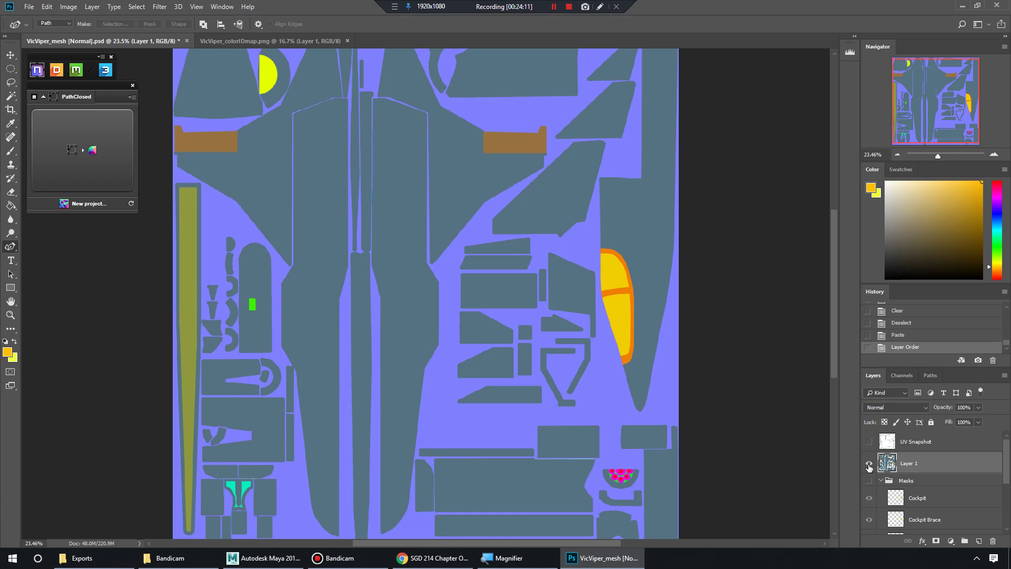
click(869, 466)
click(881, 481)
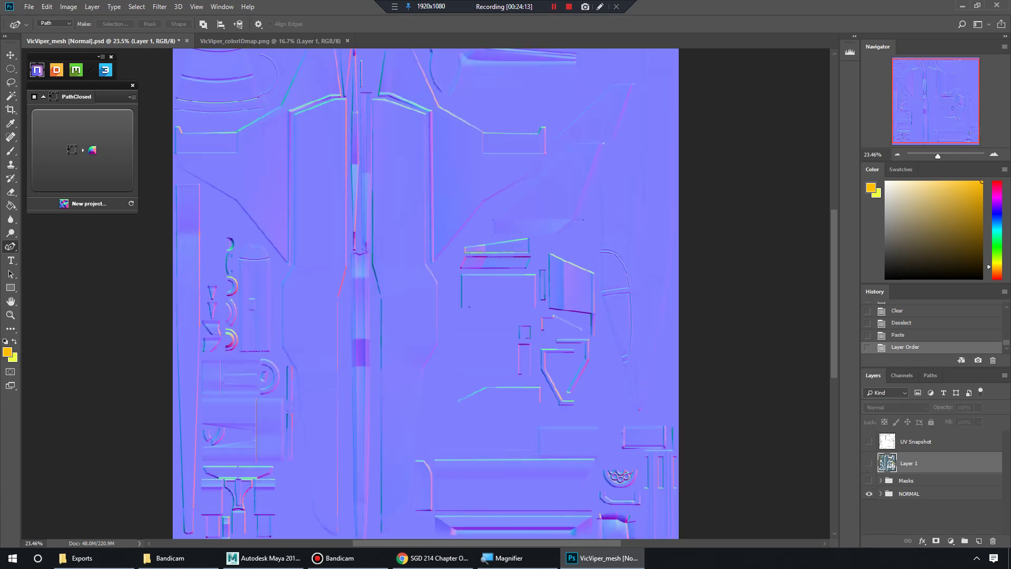
click(877, 492)
click(871, 481)
click(868, 480)
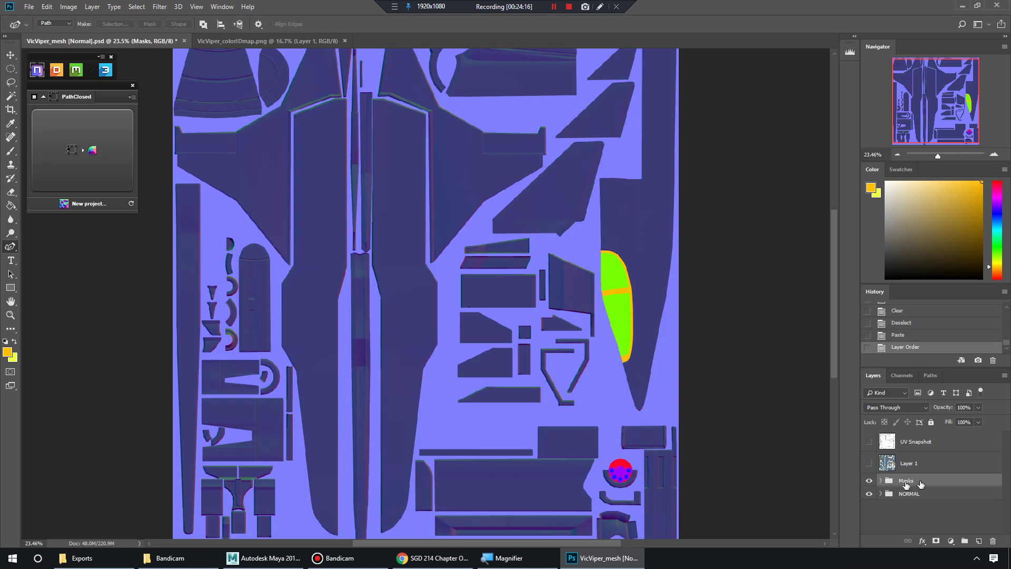
Duplicate the Masks group above the original and hide the original group.
drag(900, 484, 903, 475)
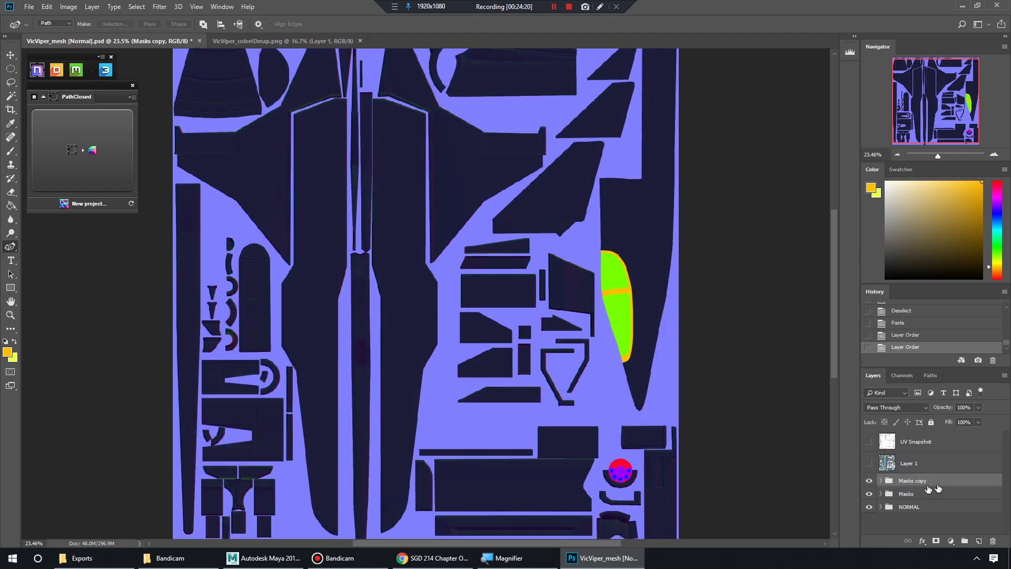
click(869, 493)
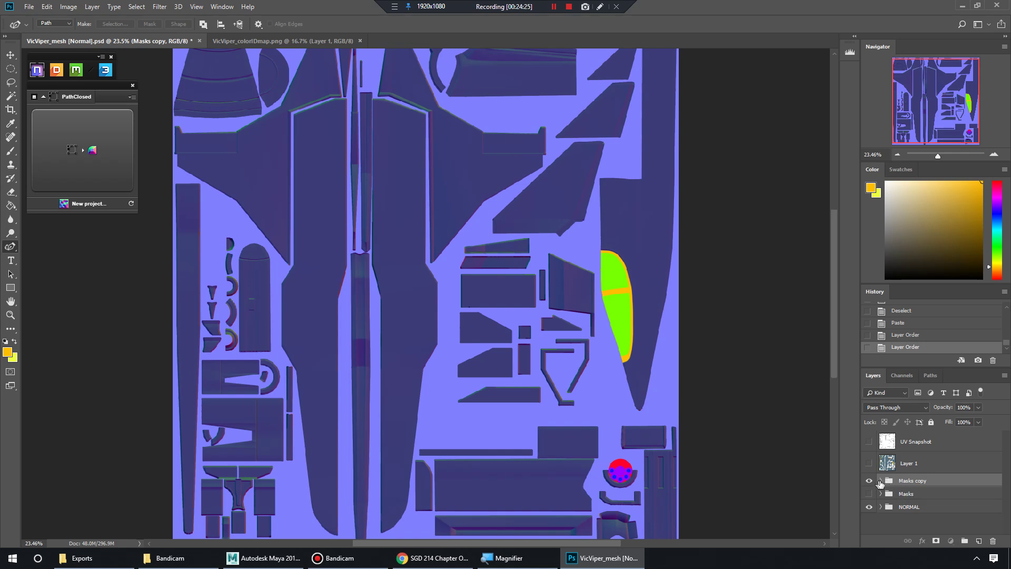
Set the opacity of all layers in the Masks copy group, from Cockpit to Master Mask, to 100%.
click(882, 481)
scroll(932, 474, down, 2)
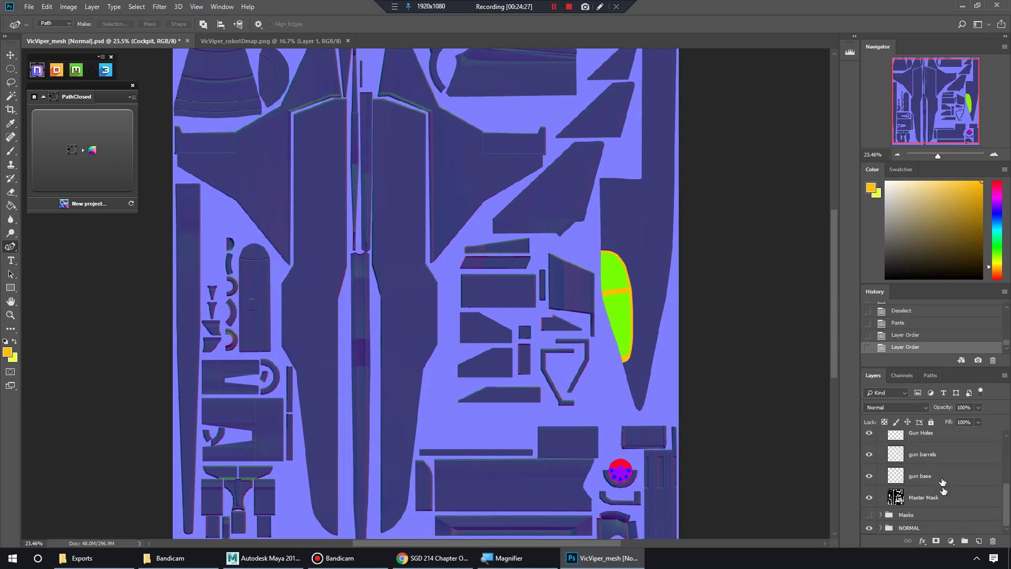
shift+click(946, 498)
click(978, 409)
mouse_move(979, 425)
mouse_down()
mouse_move(950, 424)
mouse_move(979, 425)
mouse_up()
scroll(932, 466, up, 2)
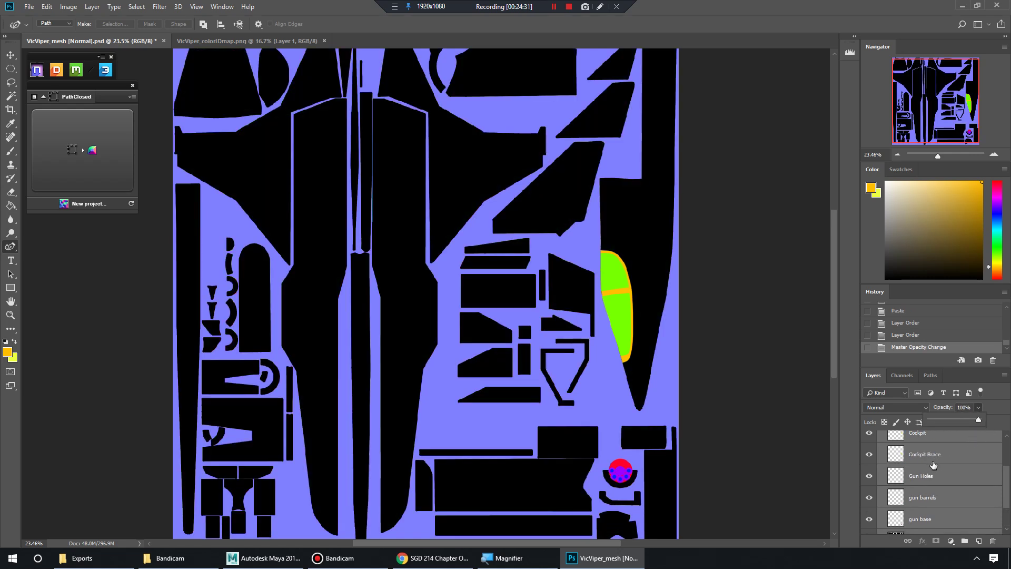
Merge the Masks copy group into a single flattened layer.
scroll(933, 466, up, 3)
click(936, 485)
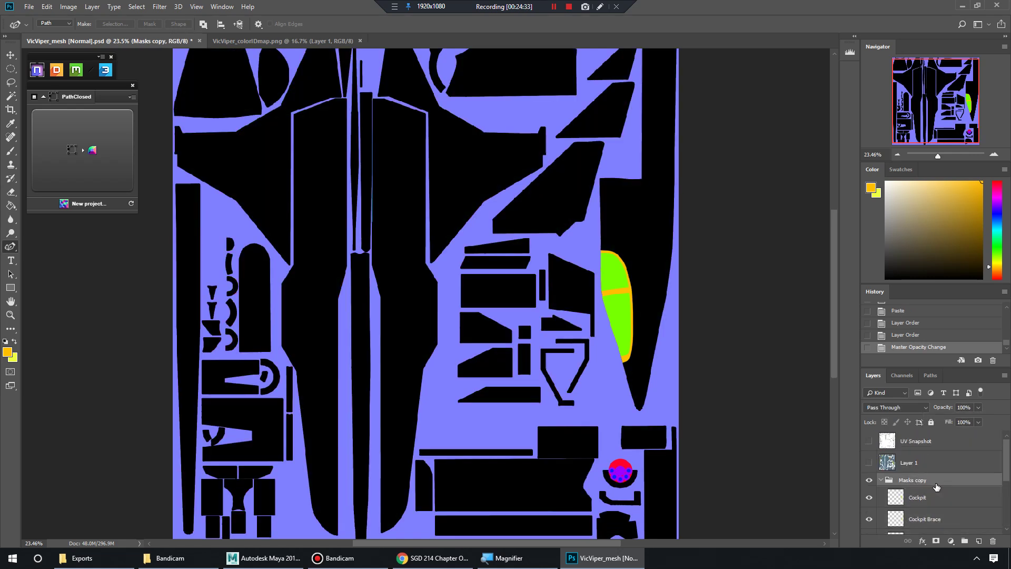
key(ctrl+e)
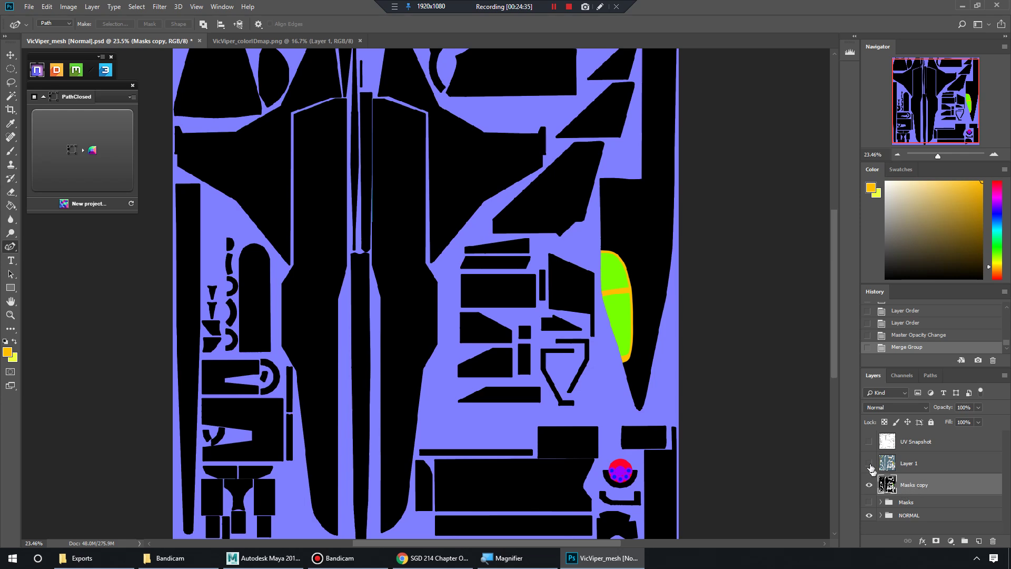
Hide the merged Masks copy layer, show the original Masks group again, and review its layers before collapsing it.
click(869, 486)
click(869, 486)
click(869, 486)
click(870, 486)
click(870, 502)
click(870, 486)
click(880, 502)
scroll(916, 490, down, 3)
click(931, 498)
scroll(931, 498, up, 3)
click(881, 485)
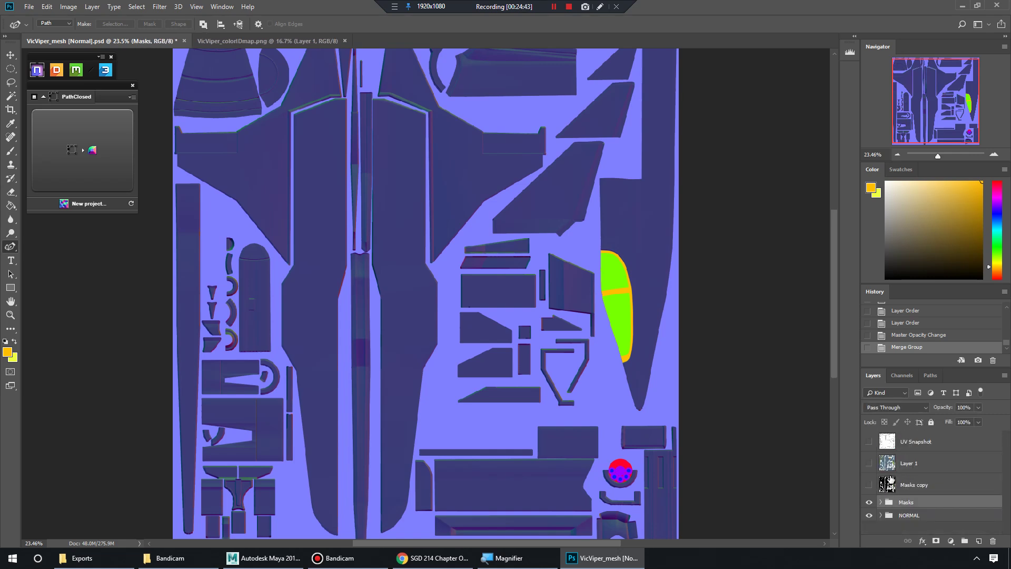
Show the pasted color ID map layer with the UV Snapshot wireframe over it.
click(868, 464)
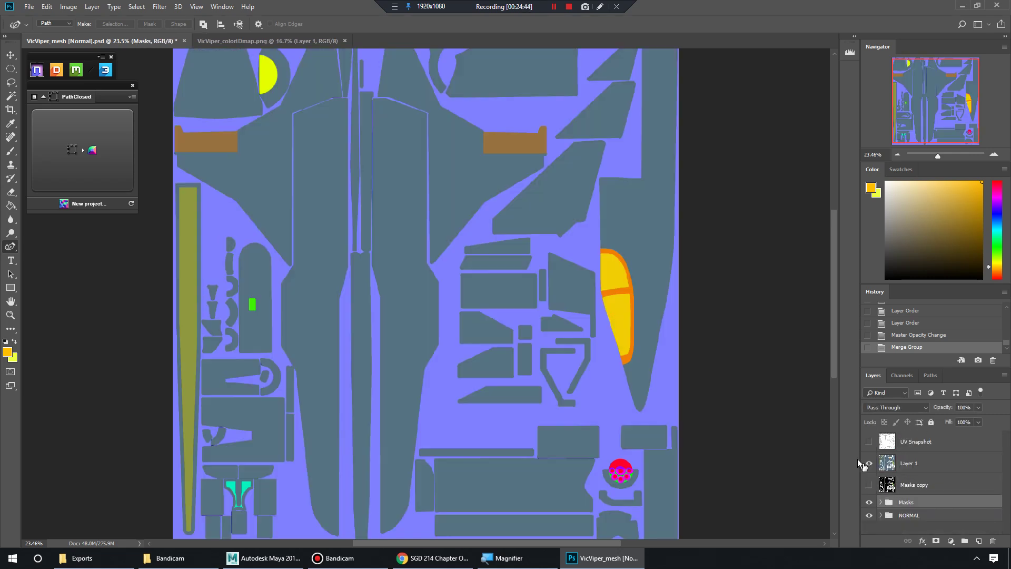
scroll(640, 334, up, 3)
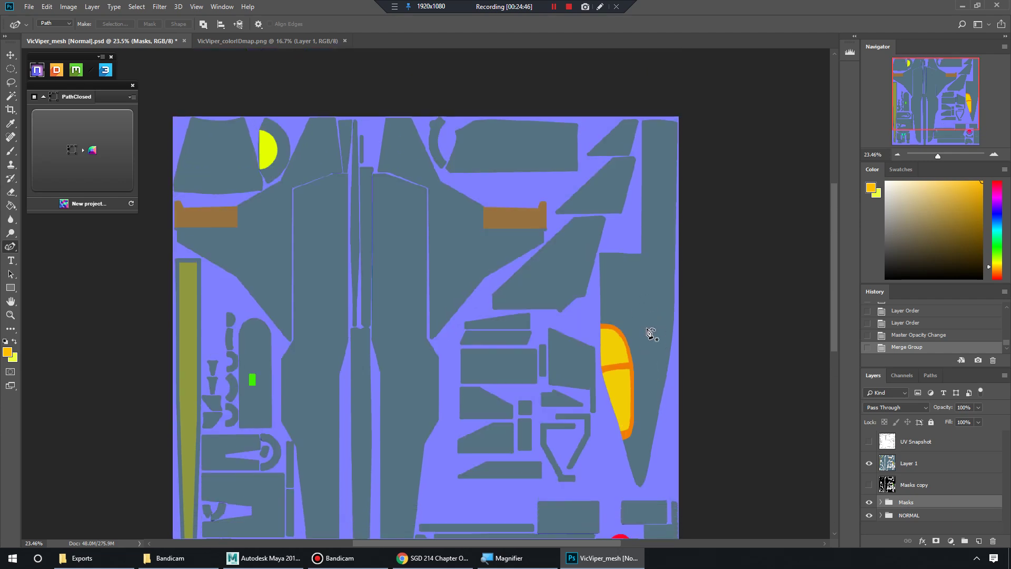
scroll(651, 334, down, 4)
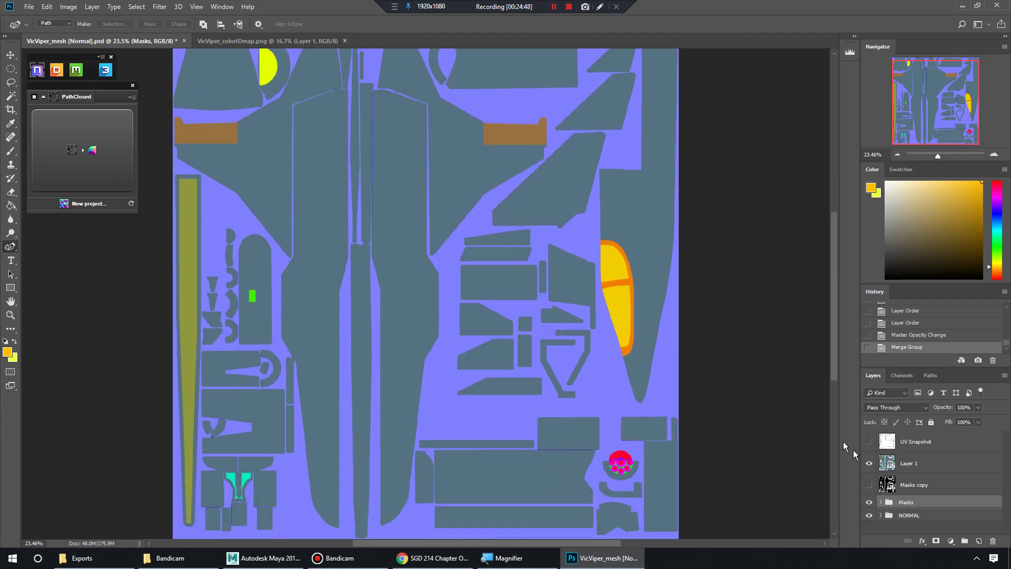
click(870, 442)
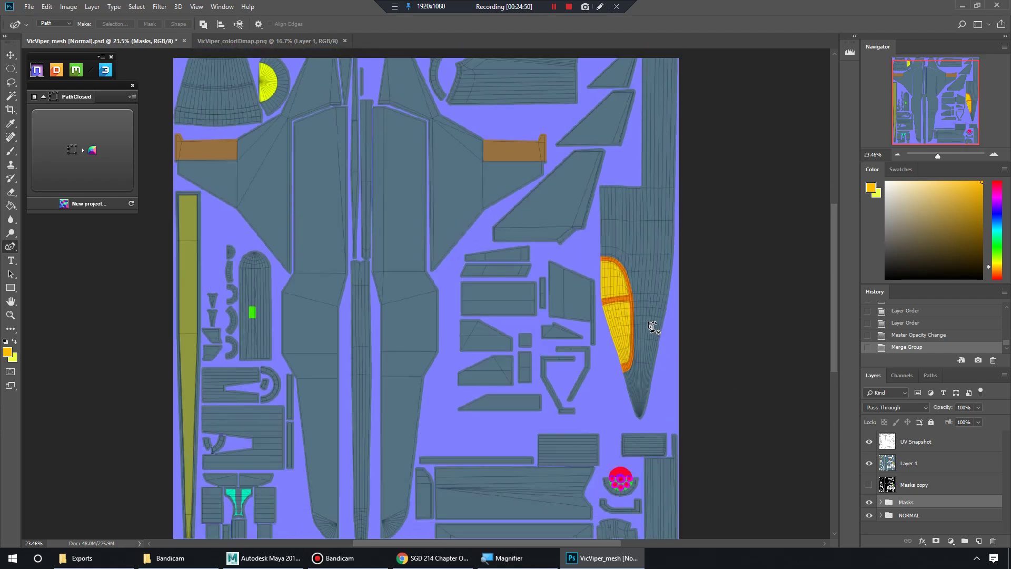
Compare the color ID map with the masks beneath the UV wireframe, examining the coloured regions across the whole texture sheet.
click(869, 464)
click(870, 463)
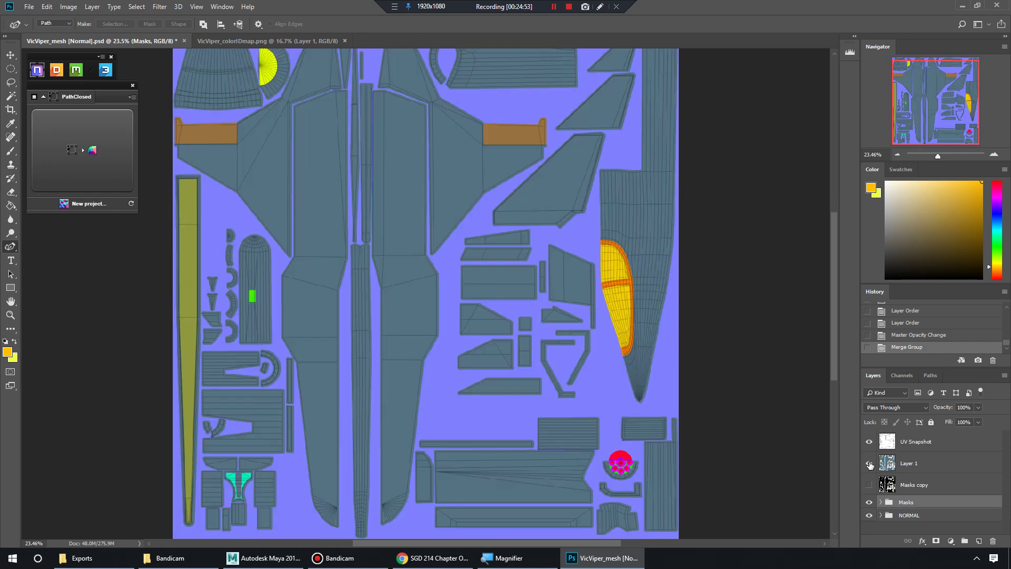
click(870, 463)
click(870, 463)
scroll(690, 413, up, 2)
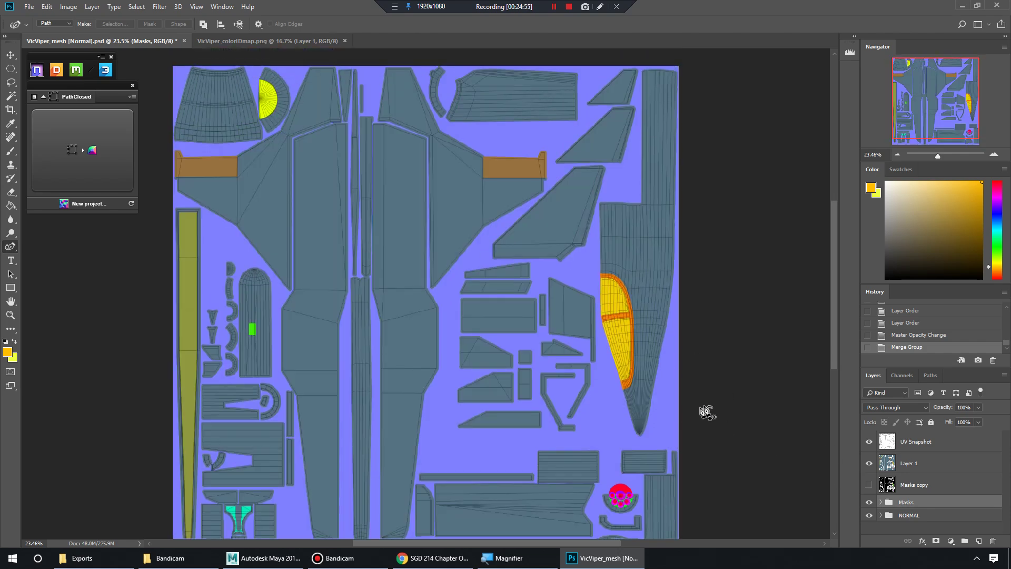
scroll(711, 408, down, 1)
scroll(714, 406, down, 3)
scroll(718, 403, up, 3)
scroll(724, 406, down, 2)
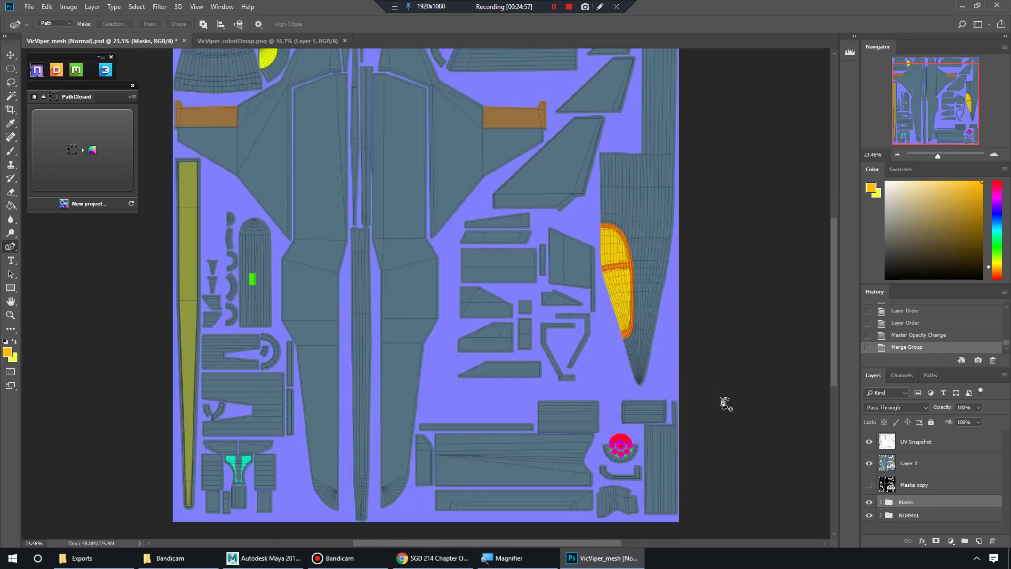